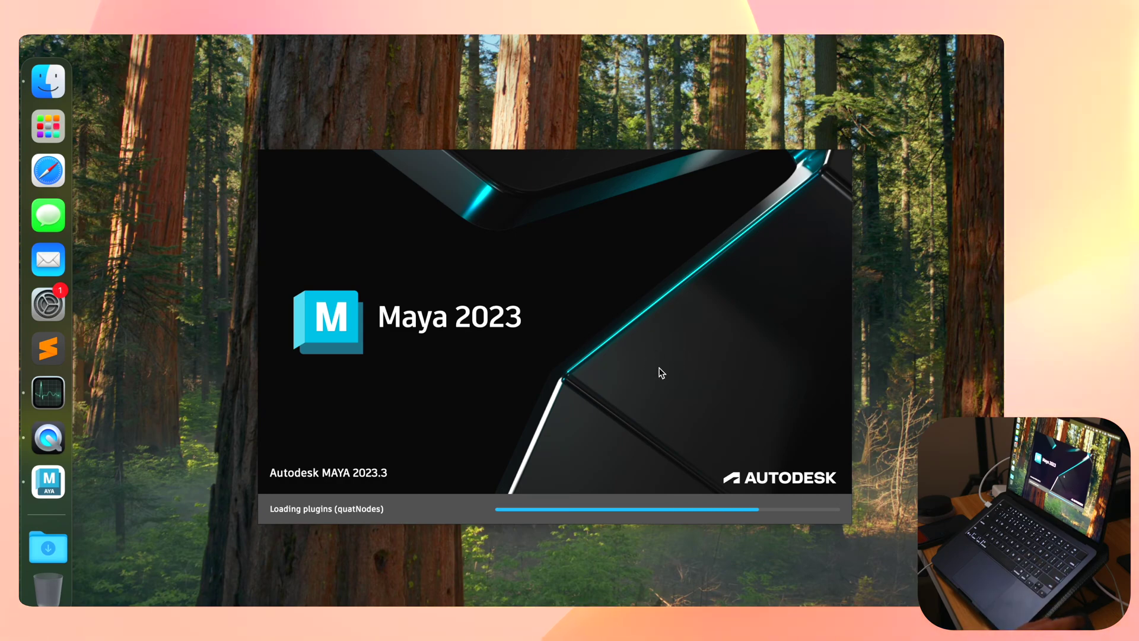
# - Open the kitchen scene file from the project's Open dialog
pyautogui.press('super+o')
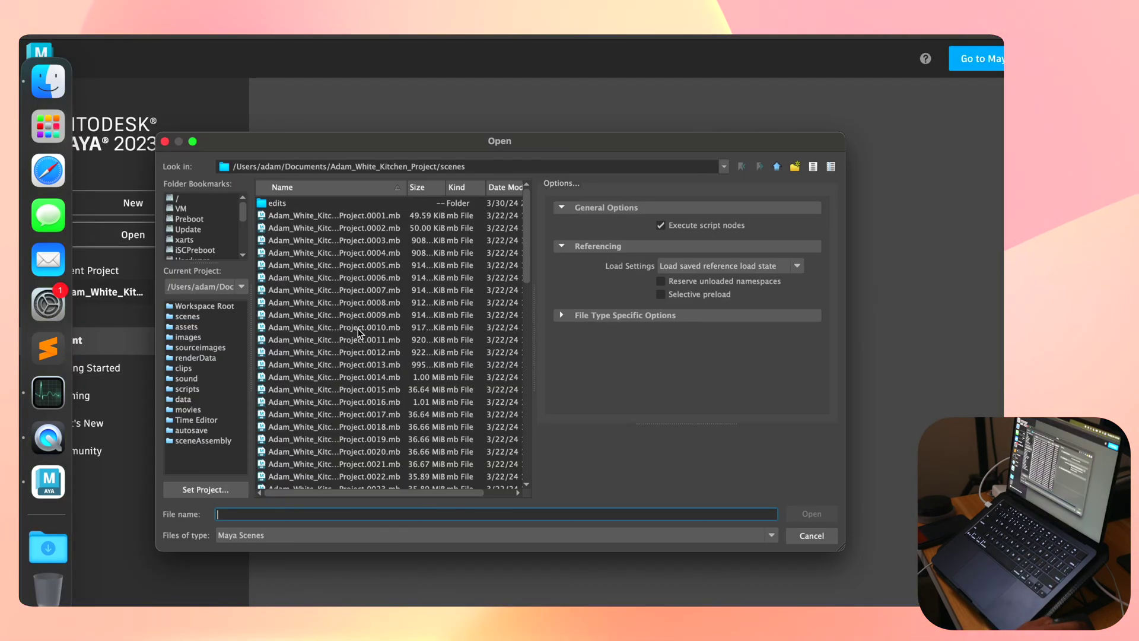
pyautogui.doubleClick(395, 477)
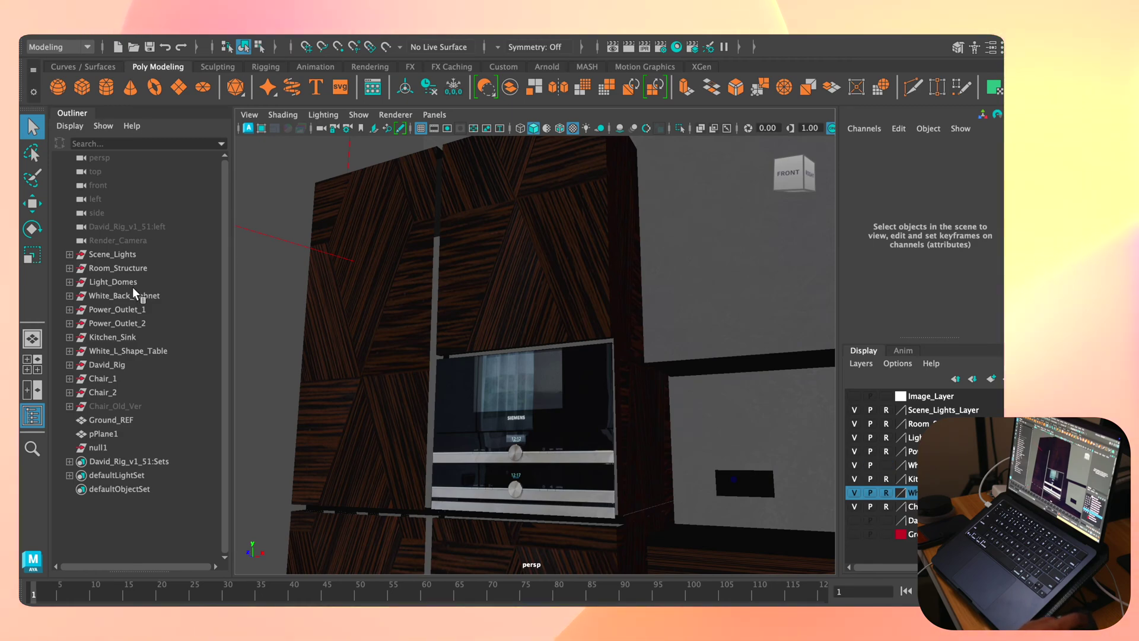
# - Select Power_Outlet_2 and Light_Domes, then zoom out to the closed room box and deselect
pyautogui.click(111, 322)
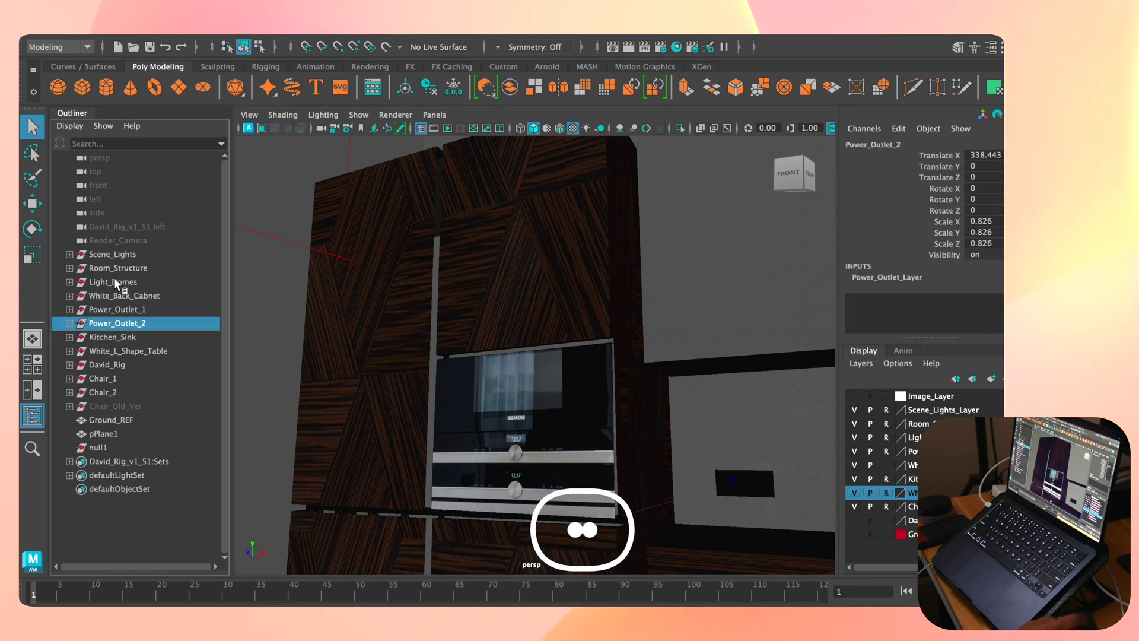
pyautogui.click(116, 282)
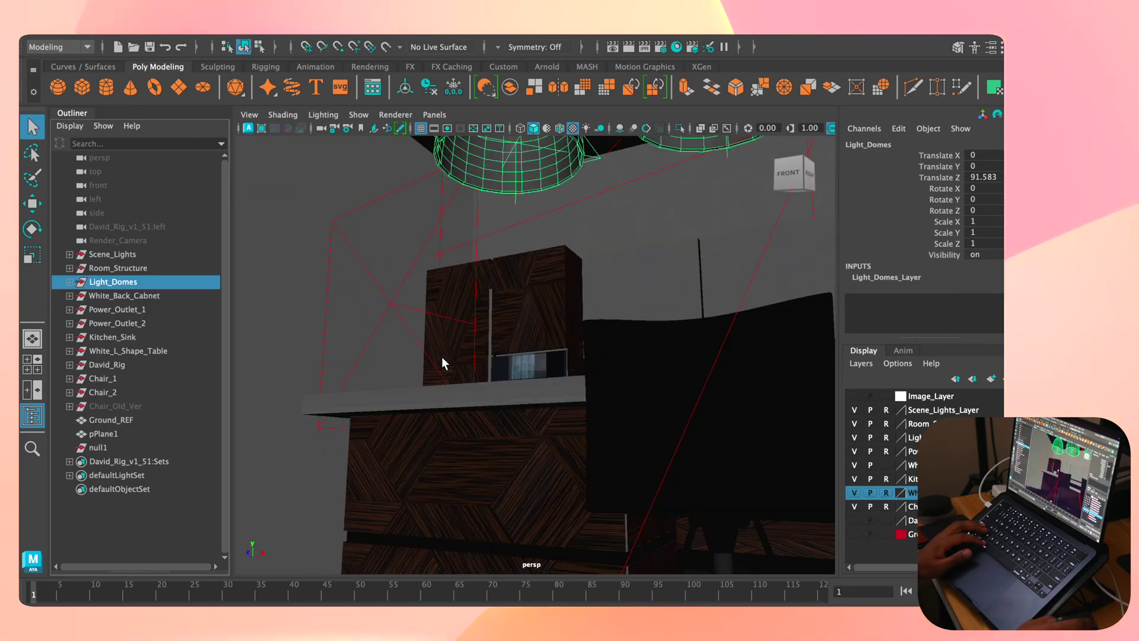
pyautogui.keyDown('alt'); pyautogui.moveTo(442, 357); pyautogui.dragTo(486, 322); pyautogui.keyUp('alt')
pyautogui.scroll(5, 489, 324)
pyautogui.scroll(2, 487, 325)
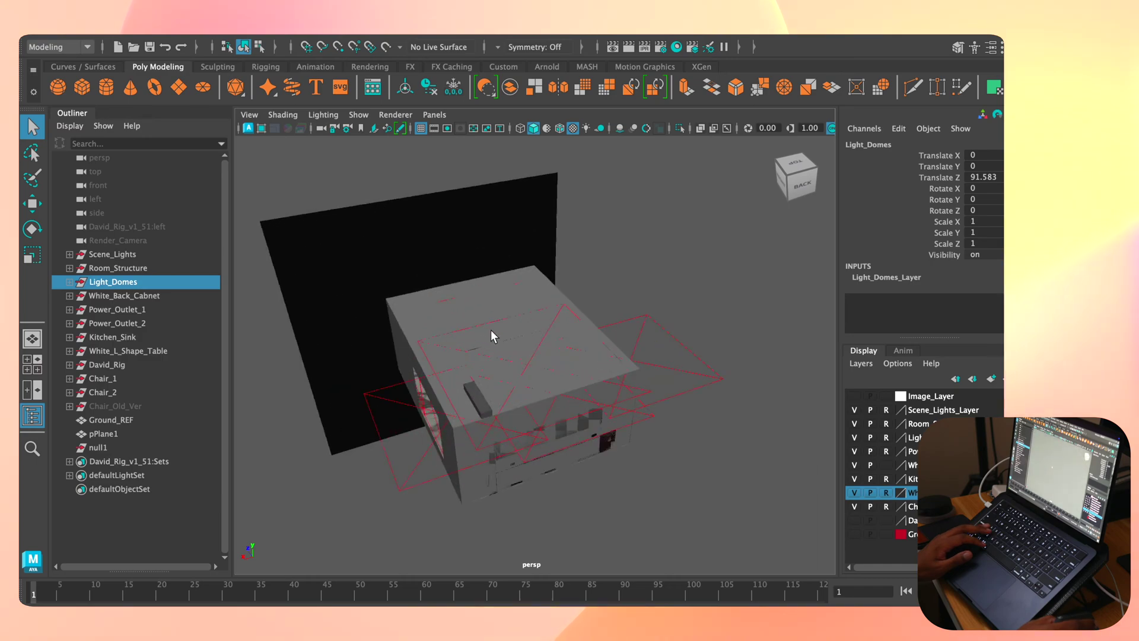
pyautogui.click(632, 557)
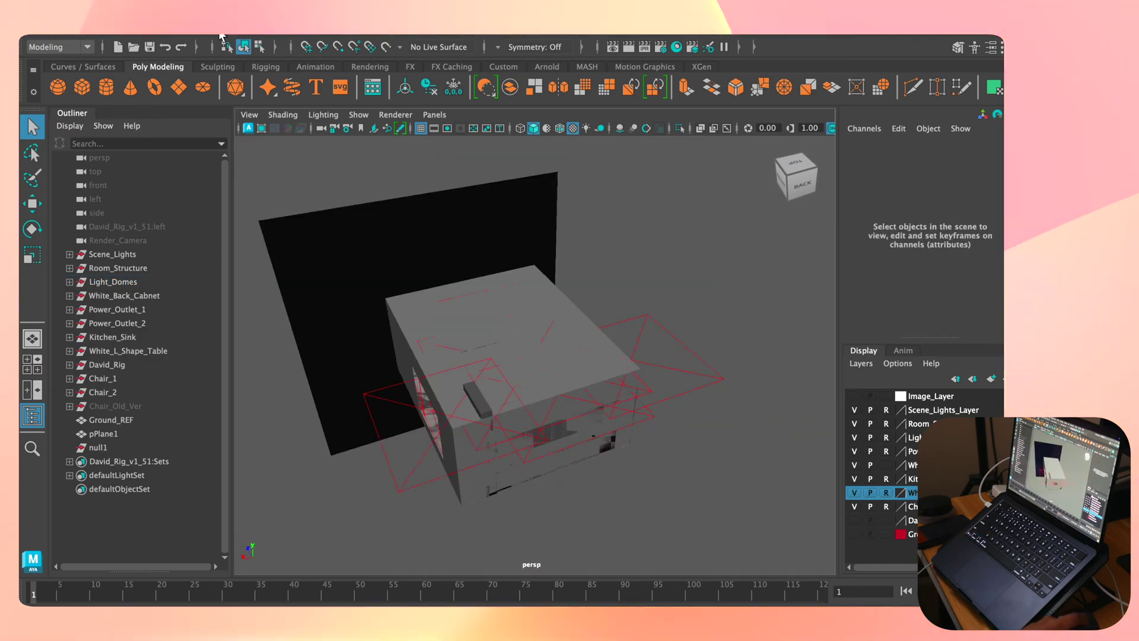
# - Hide the Status Line and the Tool Box through Windows > UI Elements
pyautogui.click(248, 36)
pyautogui.moveTo(335, 98)
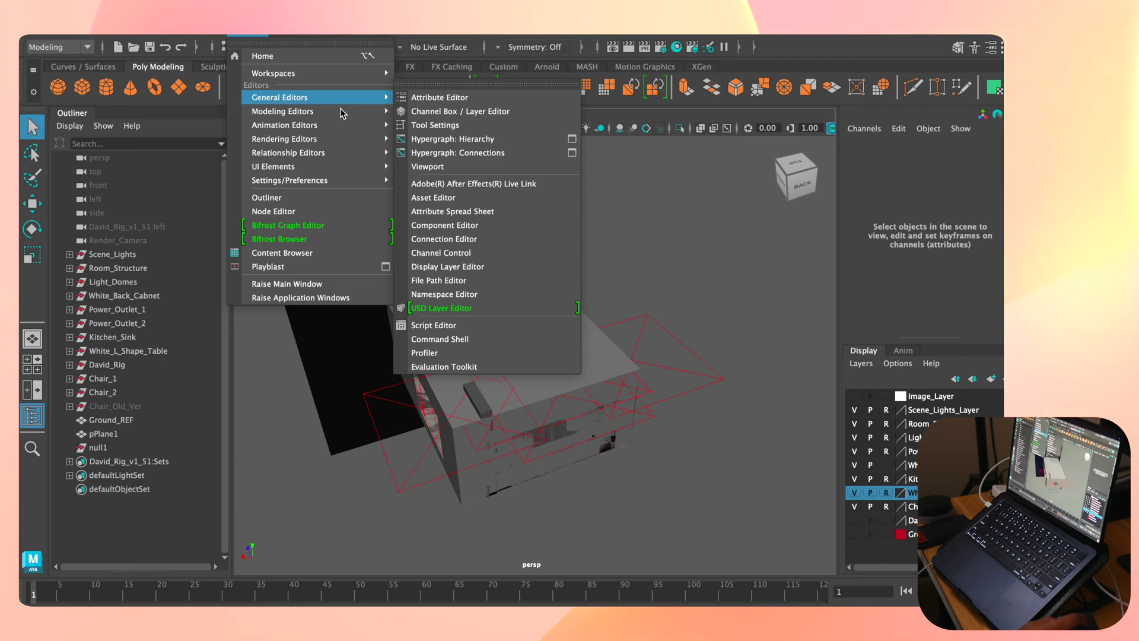
pyautogui.moveTo(362, 166)
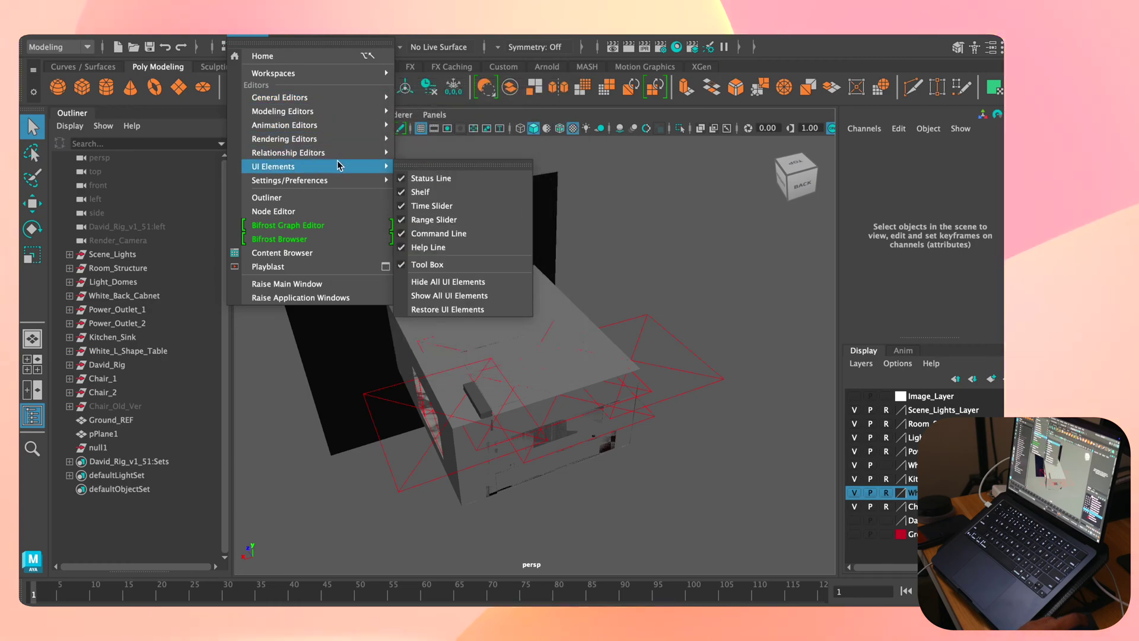
pyautogui.click(408, 178)
pyautogui.click(265, 38)
pyautogui.moveTo(332, 166)
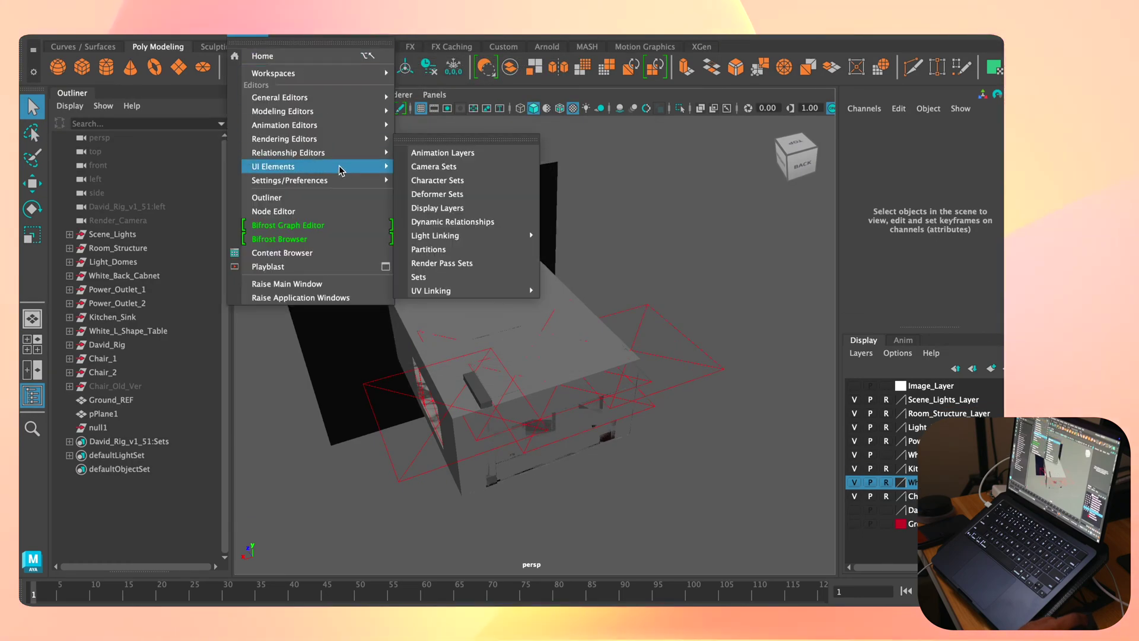
pyautogui.click(427, 253)
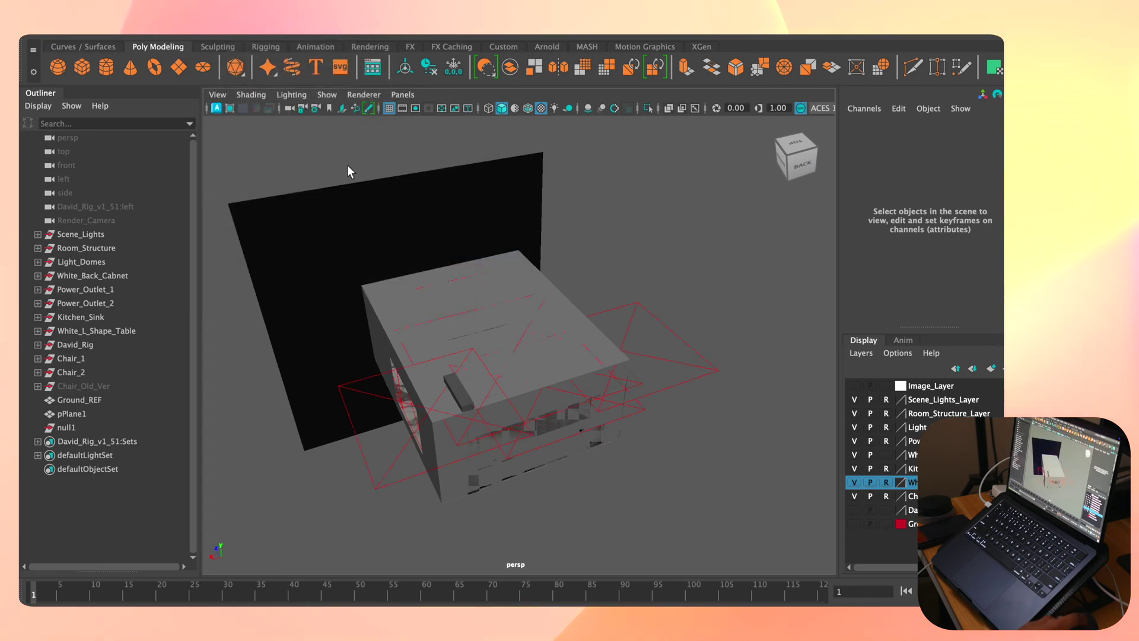
# - Hide the Command Line, Range Slider and Time Slider, then restore the Tool Box
pyautogui.click(289, 37)
pyautogui.moveTo(332, 166)
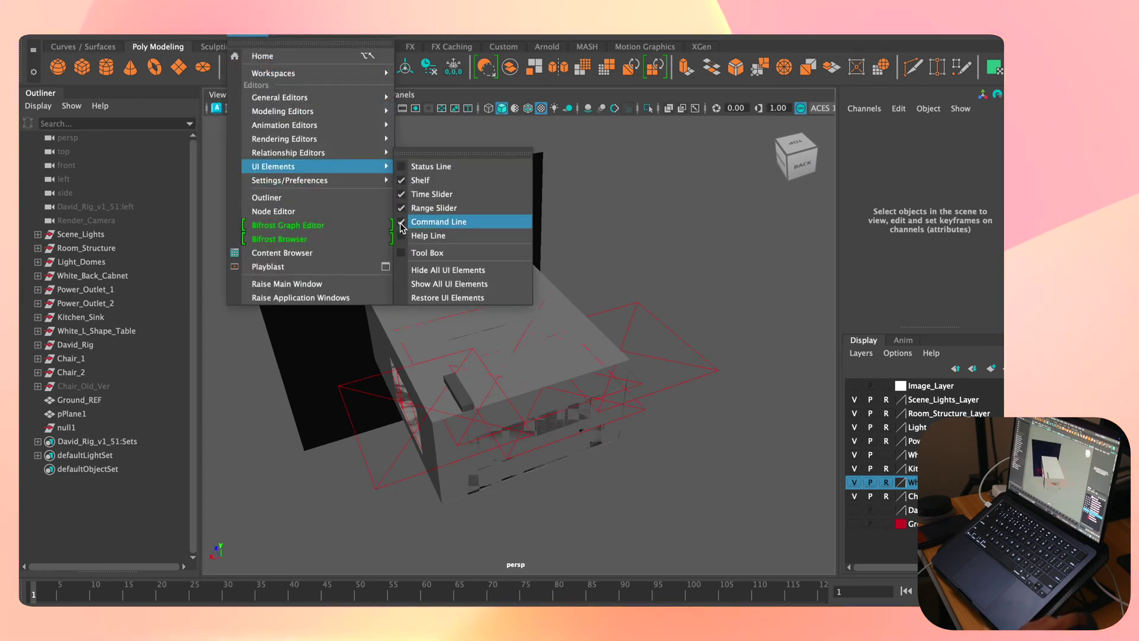
pyautogui.click(401, 221)
pyautogui.click(255, 36)
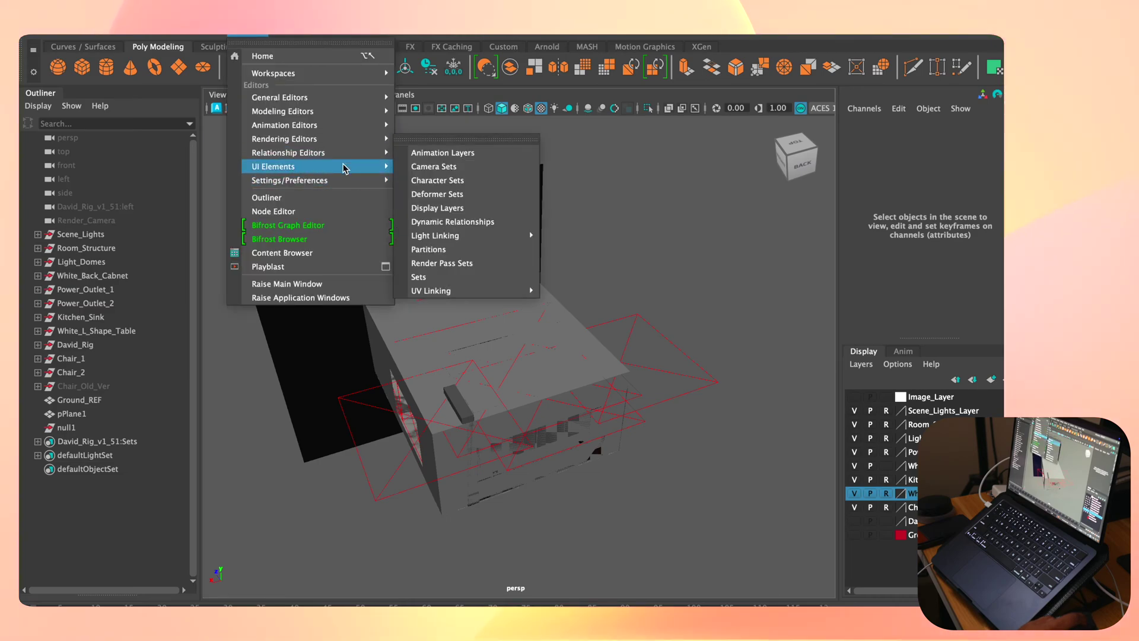
pyautogui.click(410, 208)
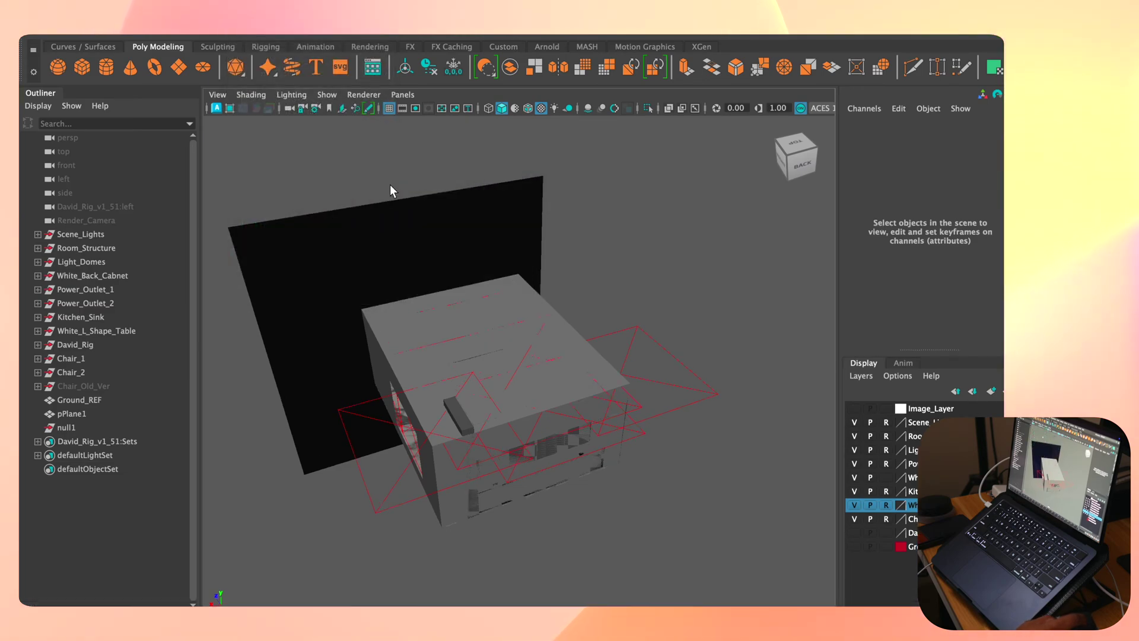
pyautogui.click(256, 37)
pyautogui.click(401, 194)
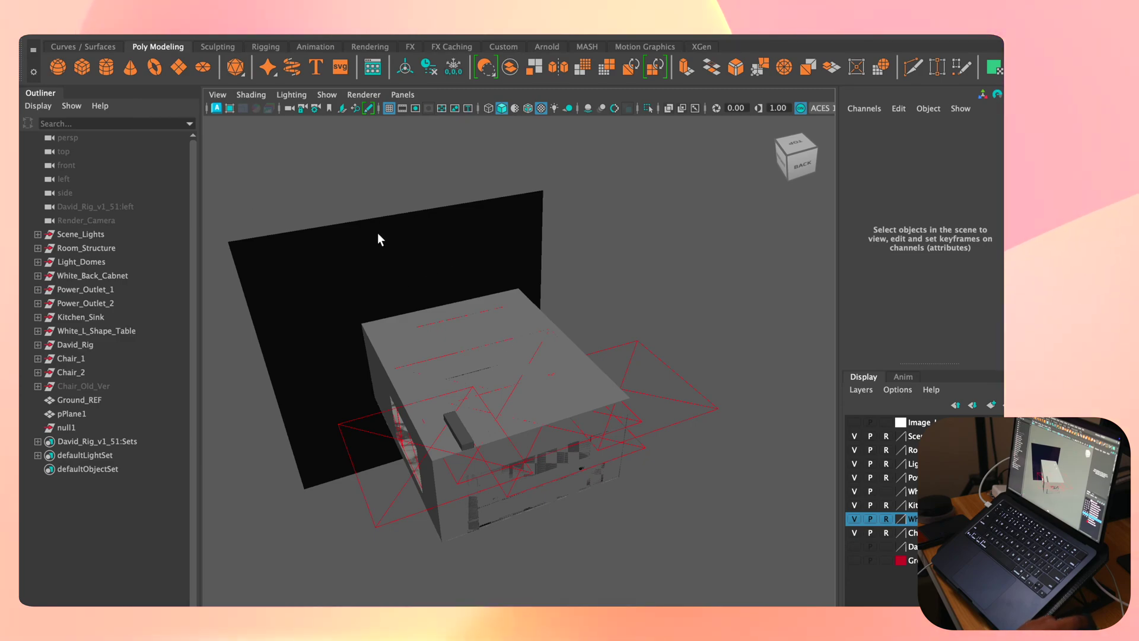
pyautogui.click(255, 36)
pyautogui.moveTo(315, 166)
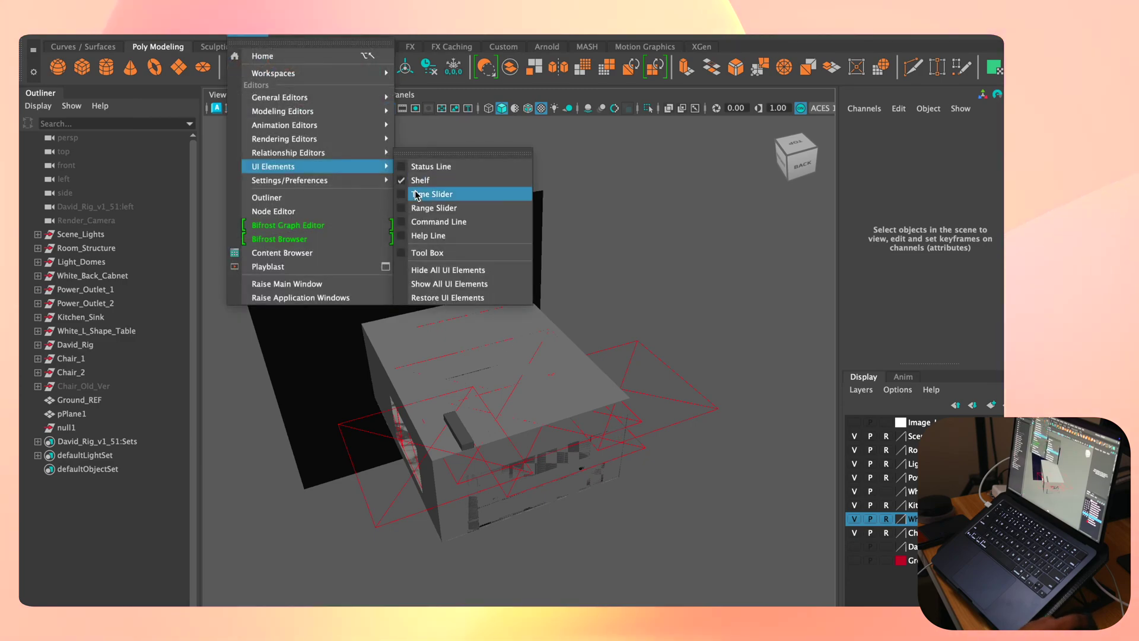
pyautogui.click(402, 253)
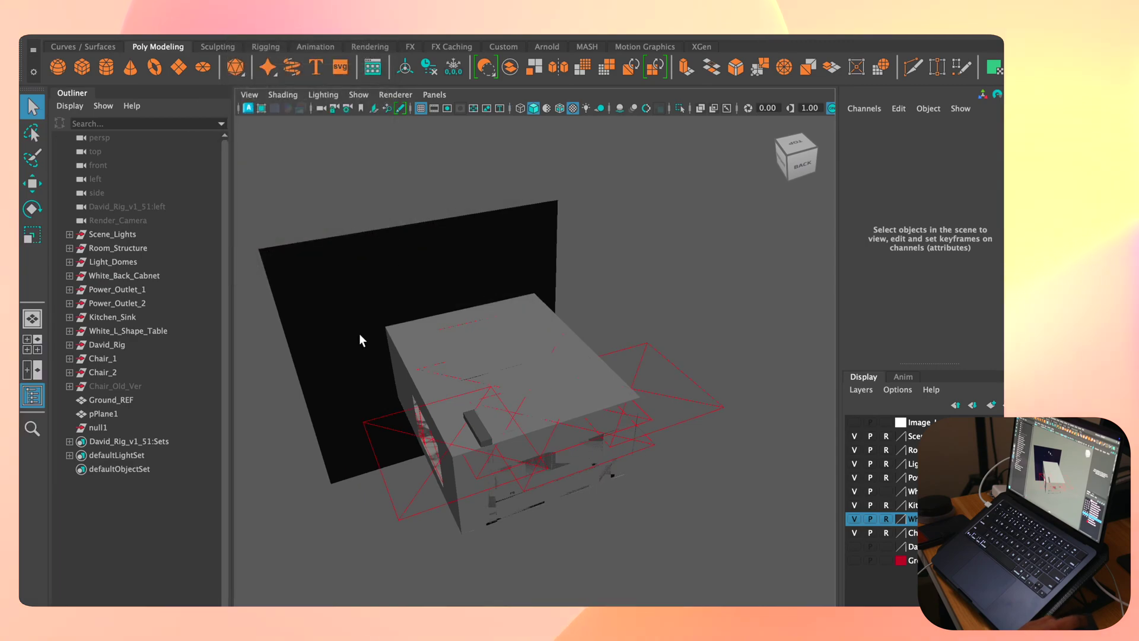
# - Turn off reference mode on the Scene_Lights layer so its lights are selectable
pyautogui.scroll(-3, 626, 323)
pyautogui.scroll(5, 623, 323)
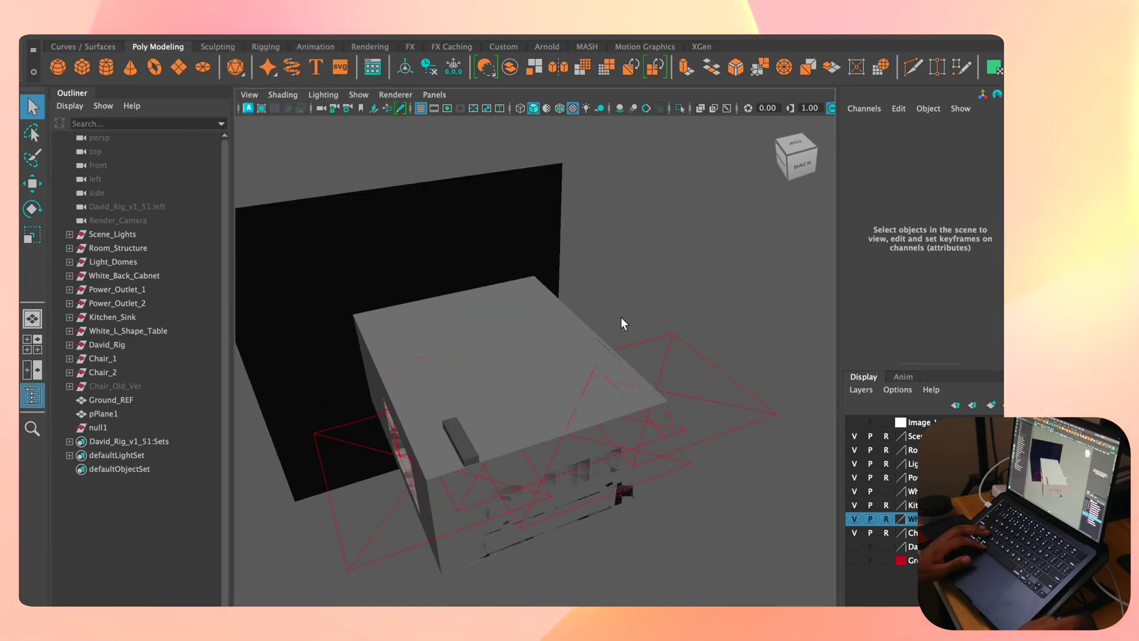
pyautogui.scroll(-2, 537, 362)
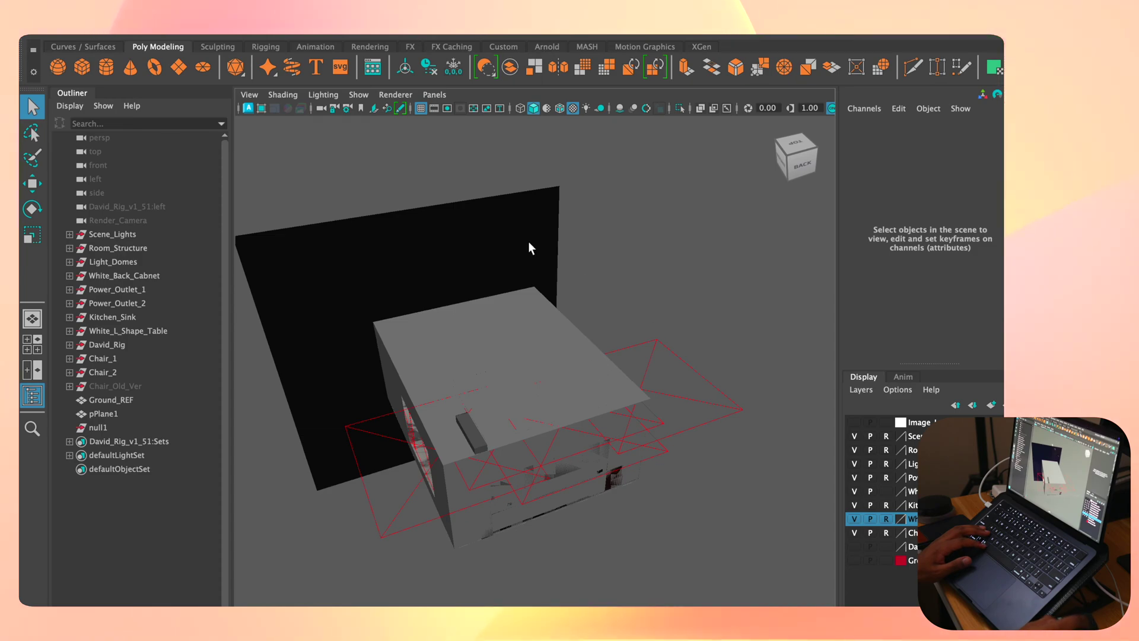
pyautogui.moveTo(651, 333)
pyautogui.keyDown('alt'); pyautogui.mouseDown()
pyautogui.moveTo(547, 361)
pyautogui.moveTo(570, 318)
pyautogui.moveTo(649, 325)
pyautogui.mouseUp(); pyautogui.keyUp('alt')
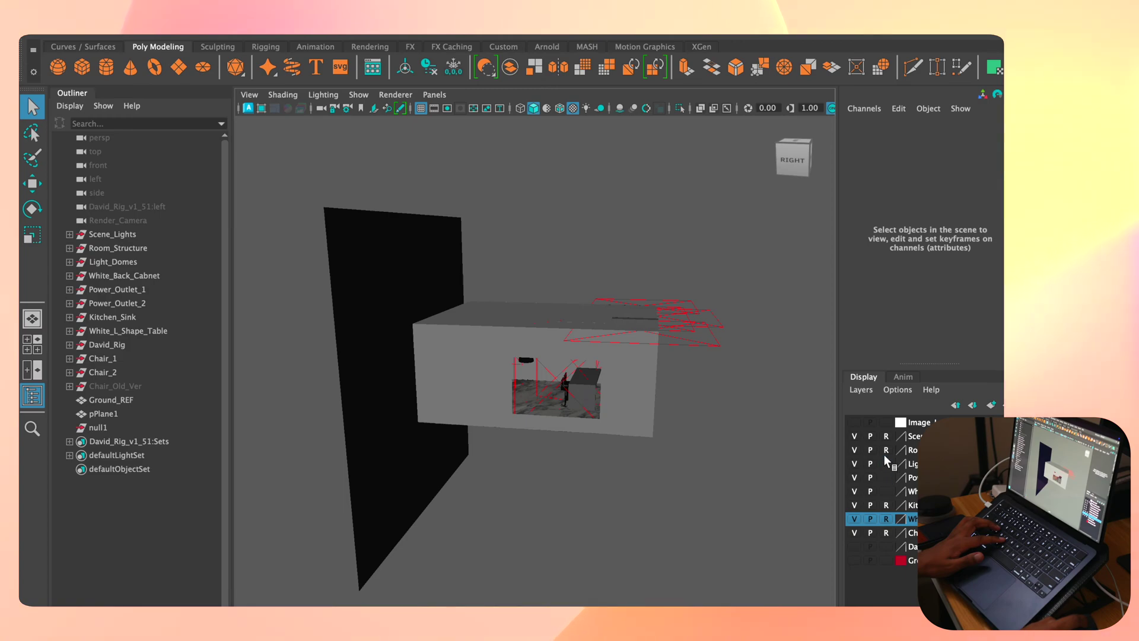
pyautogui.click(884, 435)
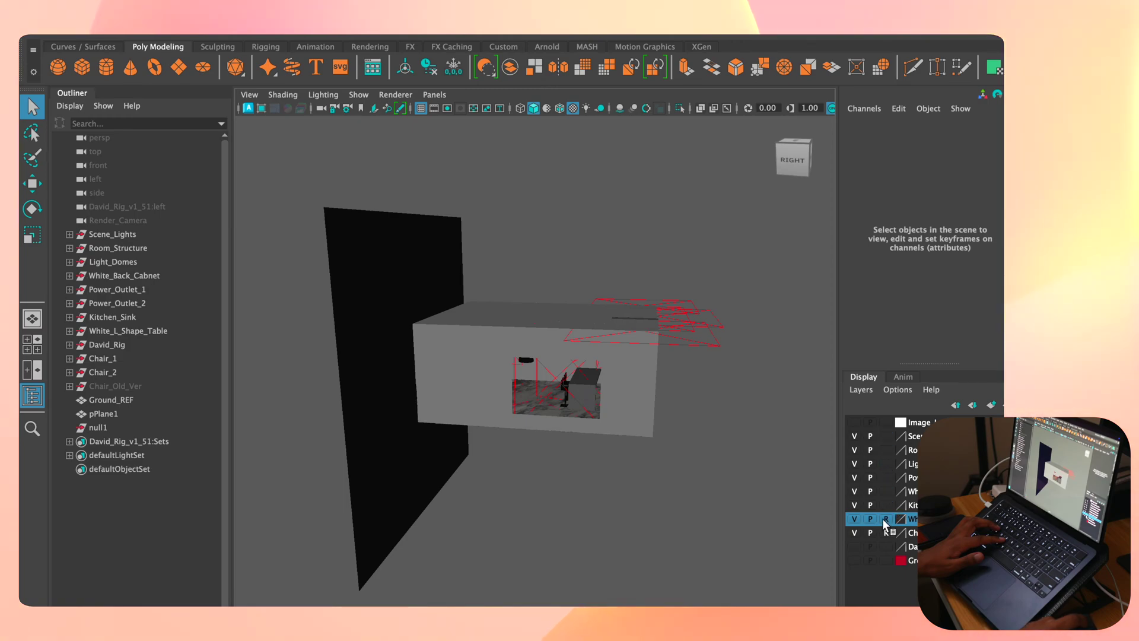
# - Frame Chair_1's seat, view it isolated from the front, then restore the full kitchen
pyautogui.click(565, 384)
pyautogui.press('f')
pyautogui.keyDown('alt'); pyautogui.moveTo(520, 379); pyautogui.dragTo(490, 364); pyautogui.keyUp('alt')
pyautogui.scroll(-2, 491, 365)
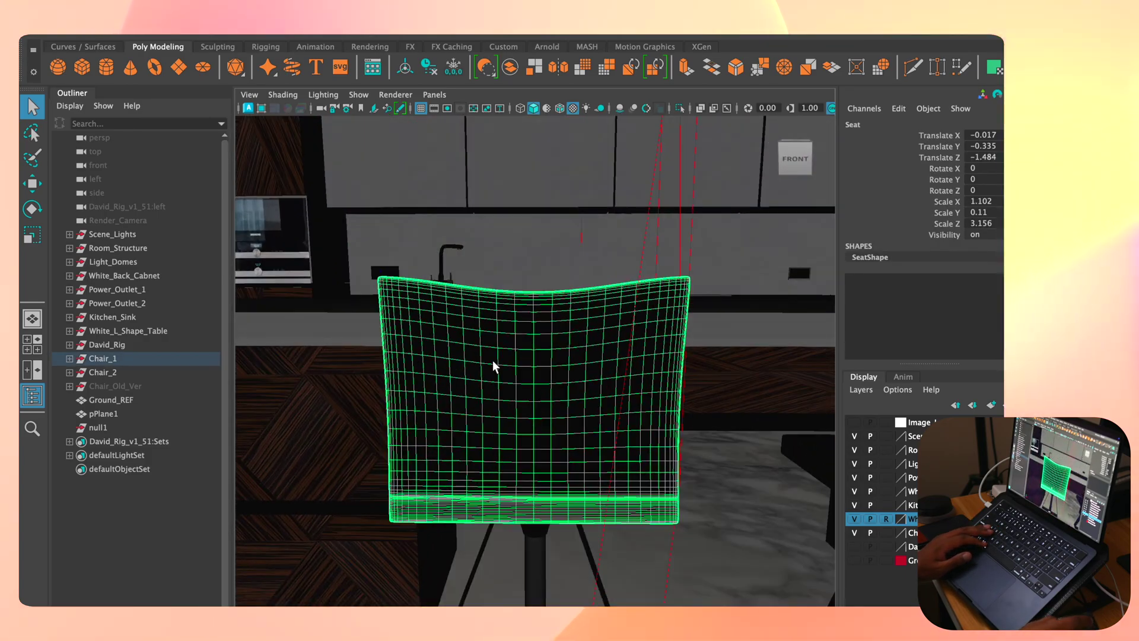
pyautogui.scroll(-5, 475, 412)
pyautogui.keyDown('alt'); pyautogui.moveTo(474, 415); pyautogui.dragTo(516, 415); pyautogui.keyUp('alt')
pyautogui.hotkey('ctrl', '1')
pyautogui.keyDown('alt'); pyautogui.moveTo(504, 498); pyautogui.dragTo(609, 441); pyautogui.keyUp('alt')
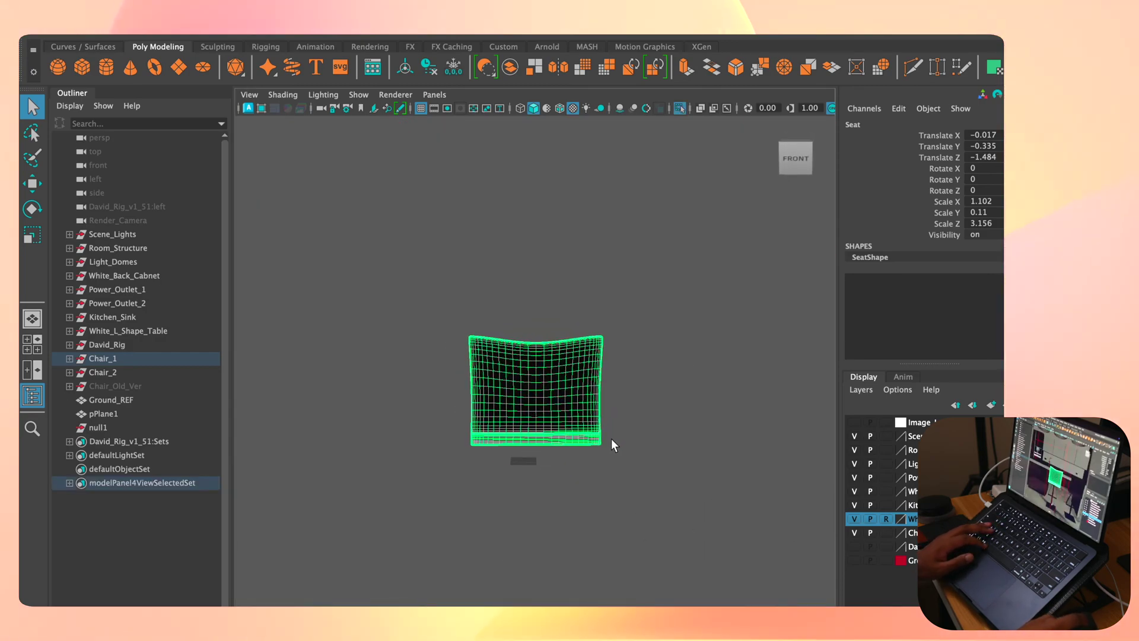
pyautogui.hotkey('ctrl', '1')
pyautogui.click(675, 415)
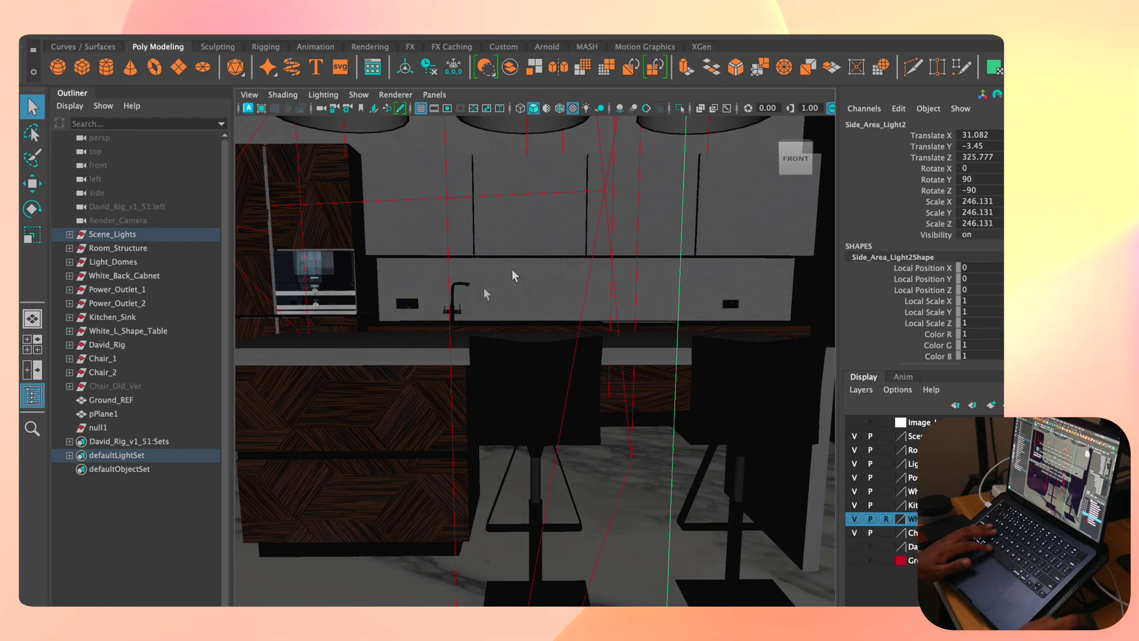
# - Look through Render_Camera in a maximized panel lit by all lights, Outliner collapsed
pyautogui.press('space')
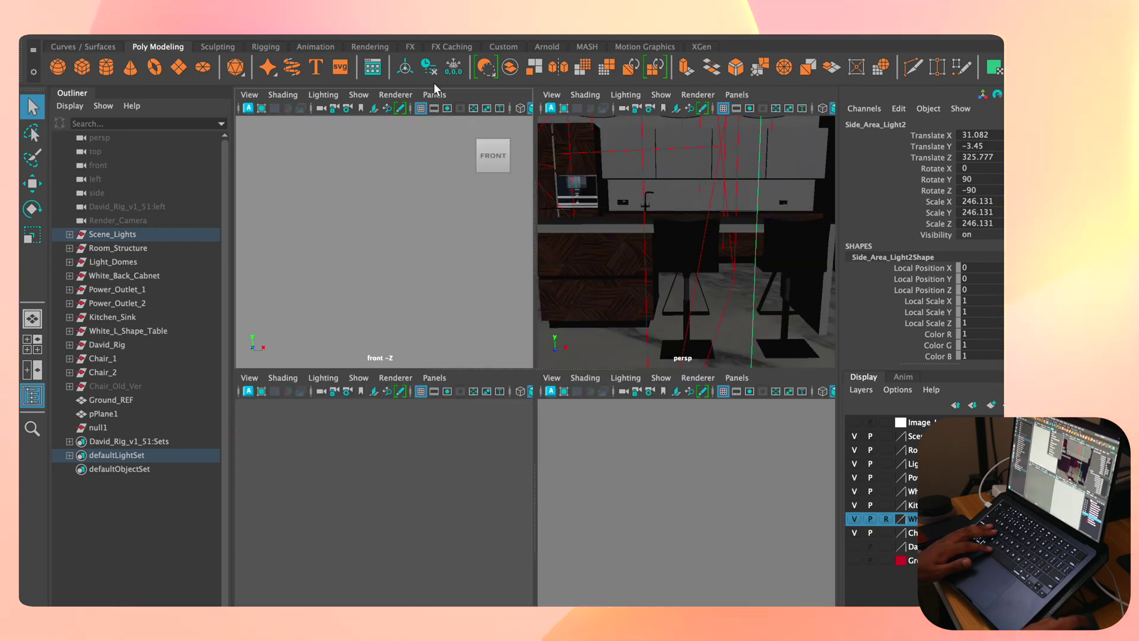
pyautogui.click(434, 95)
pyautogui.moveTo(481, 109)
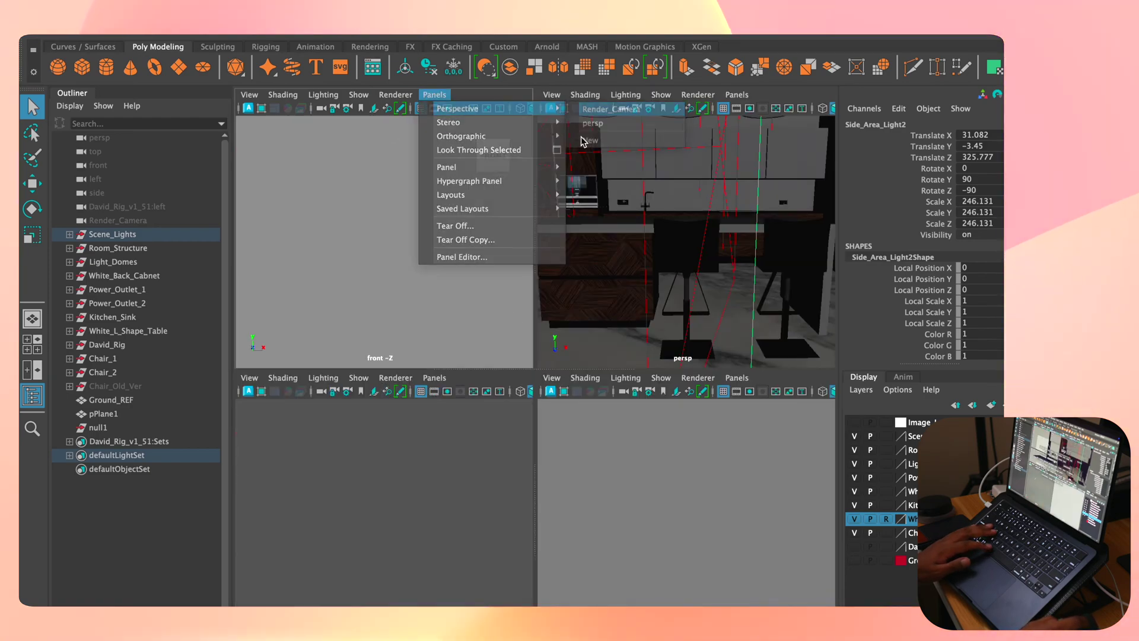
pyautogui.click(595, 112)
pyautogui.press('space')
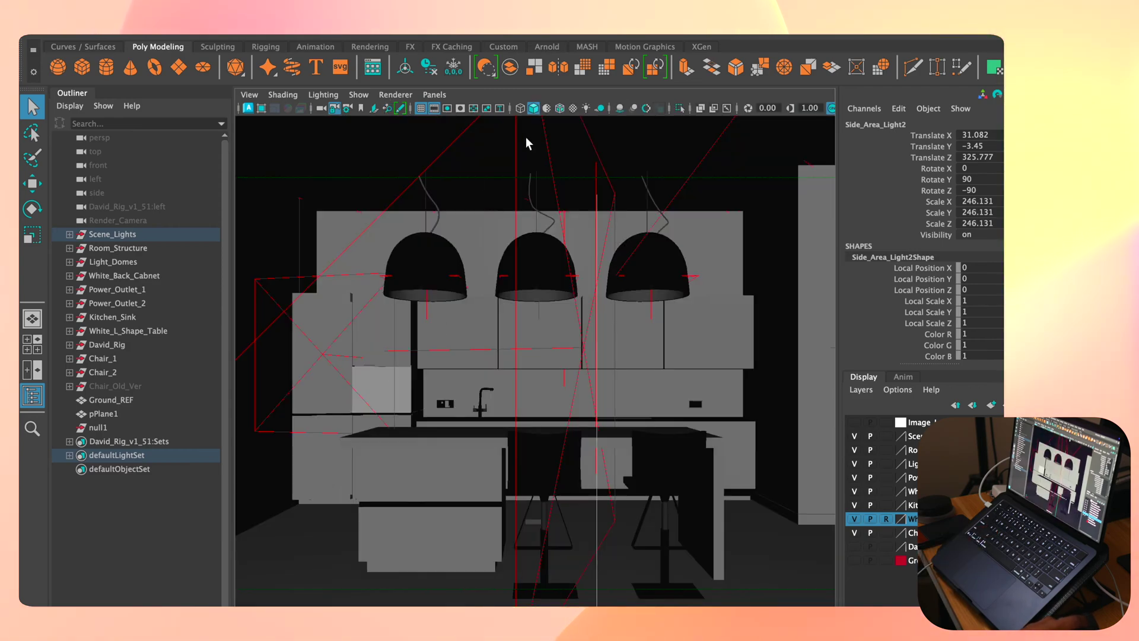
pyautogui.click(586, 108)
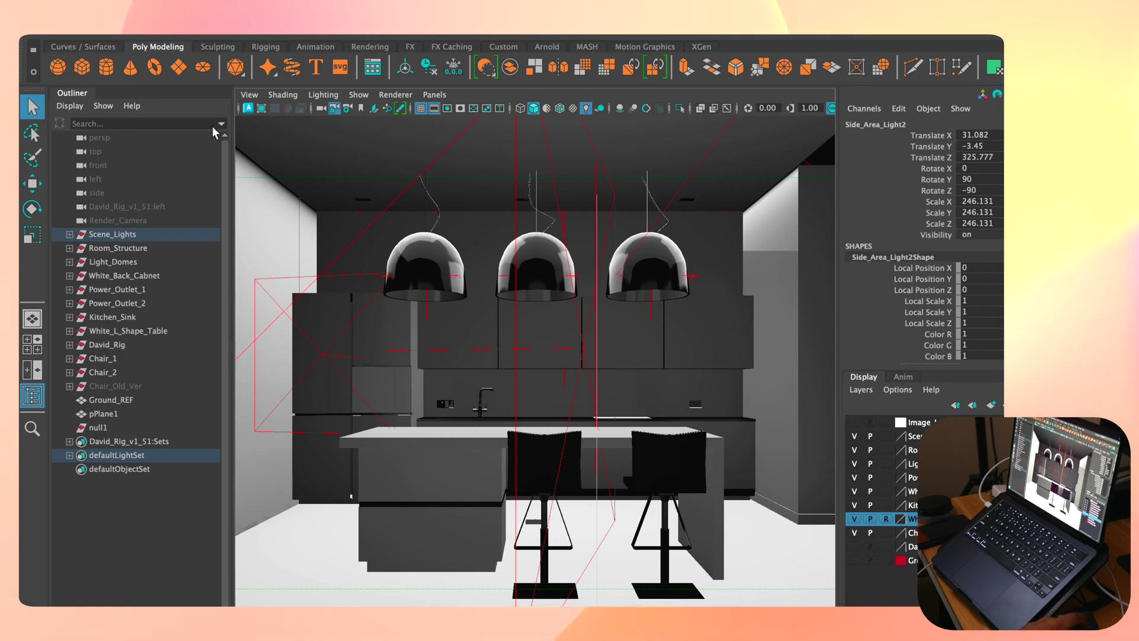
pyautogui.click(69, 94)
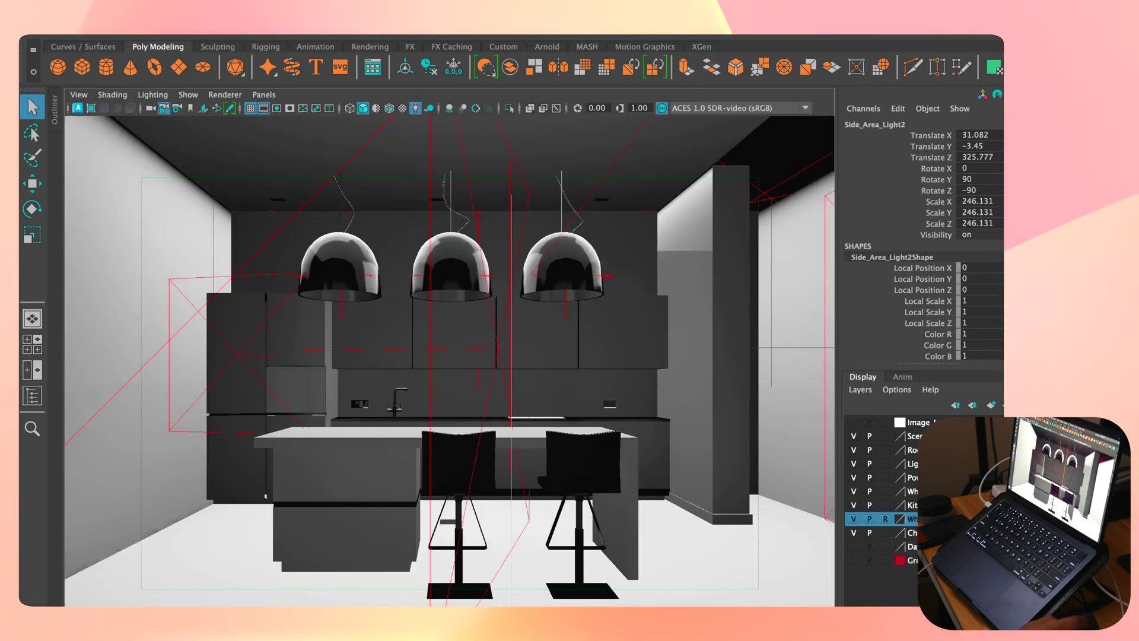
pyautogui.hotkey('ctrl', 'shift', 'c')
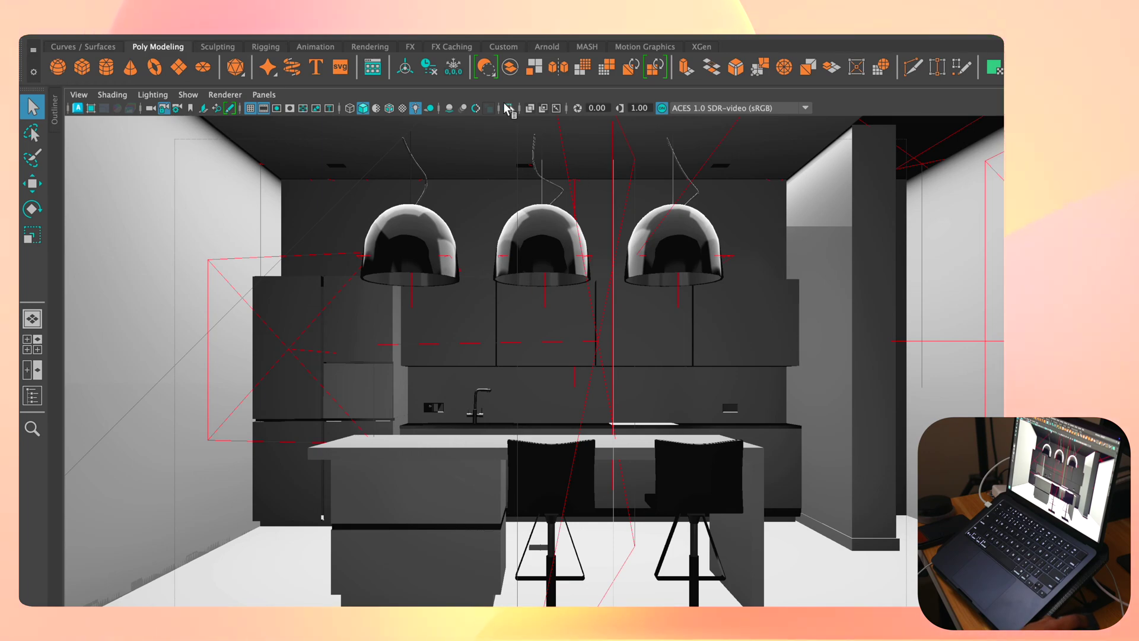
pyautogui.click(429, 108)
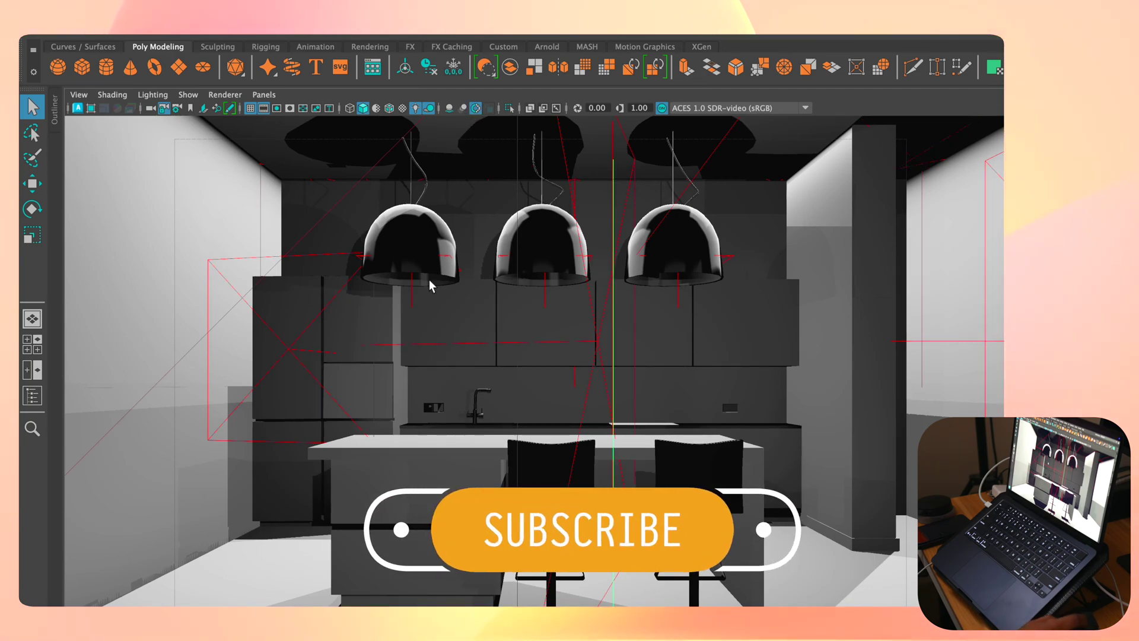
pyautogui.click(449, 109)
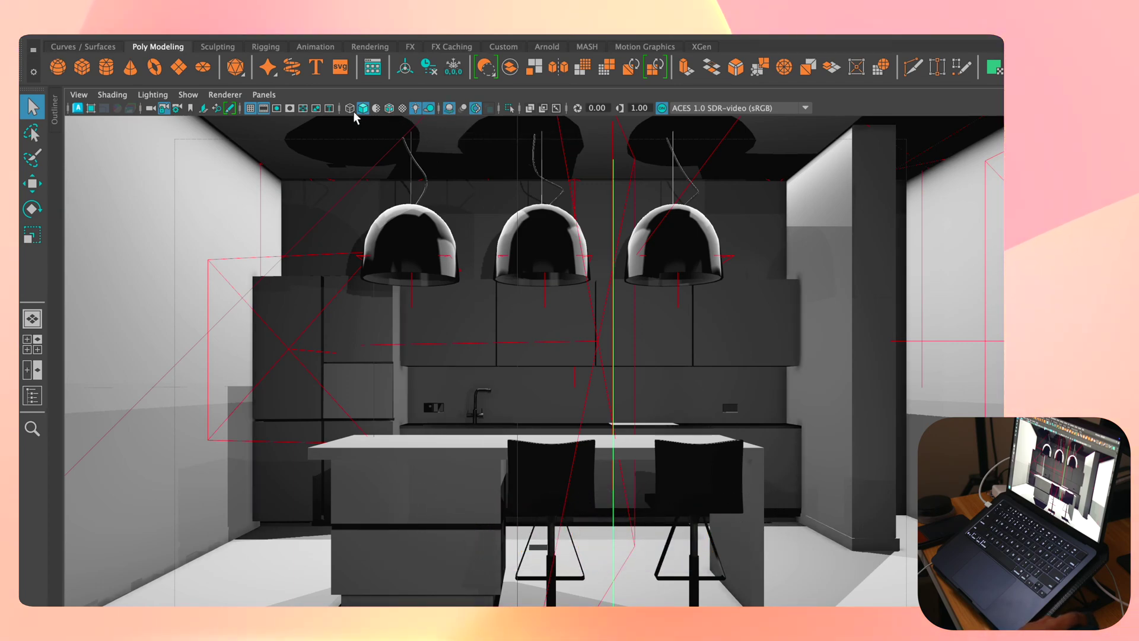
pyautogui.press('5')
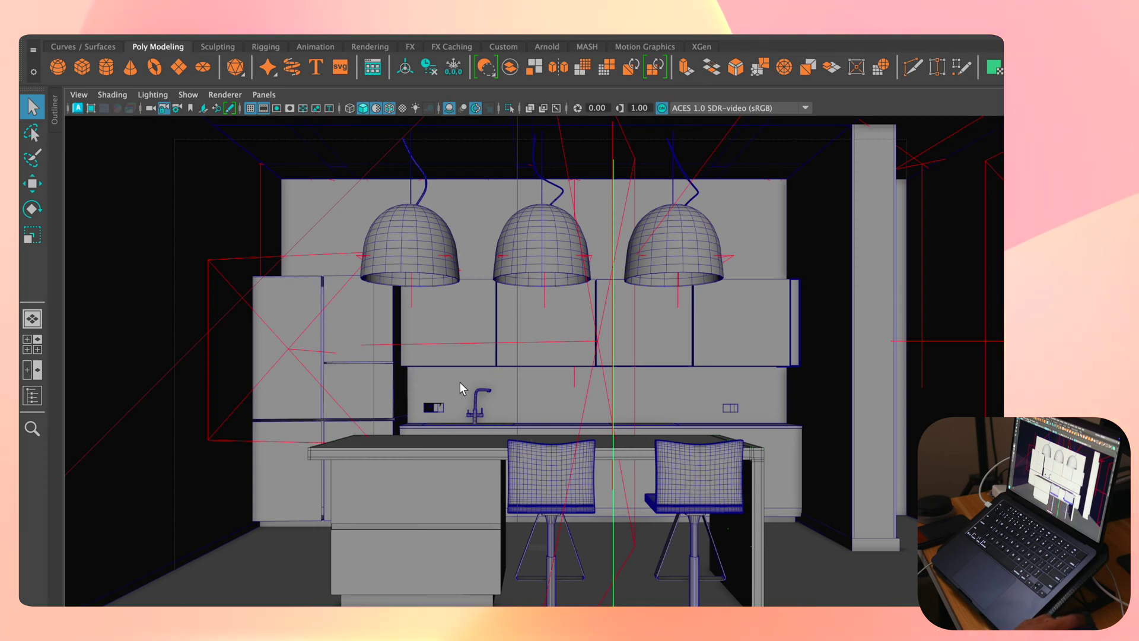
# - Select the left bar stool's back and zoom in to inspect its mesh
pyautogui.click(536, 474)
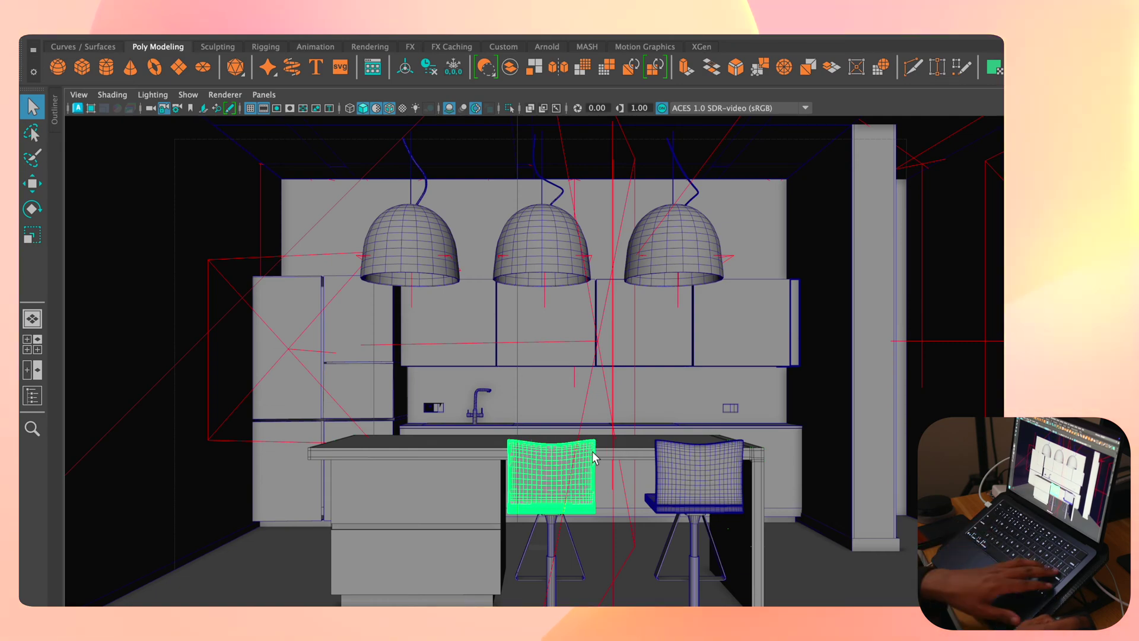
pyautogui.scroll(5, 578, 451)
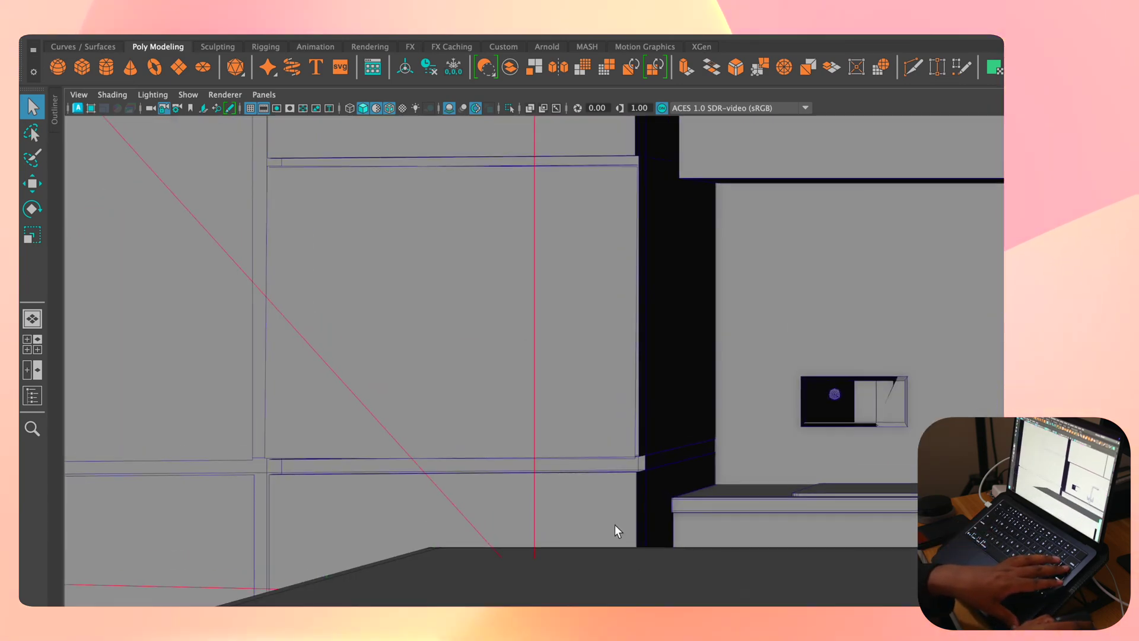
pyautogui.scroll(-2, 615, 524)
pyautogui.scroll(4, 664, 407)
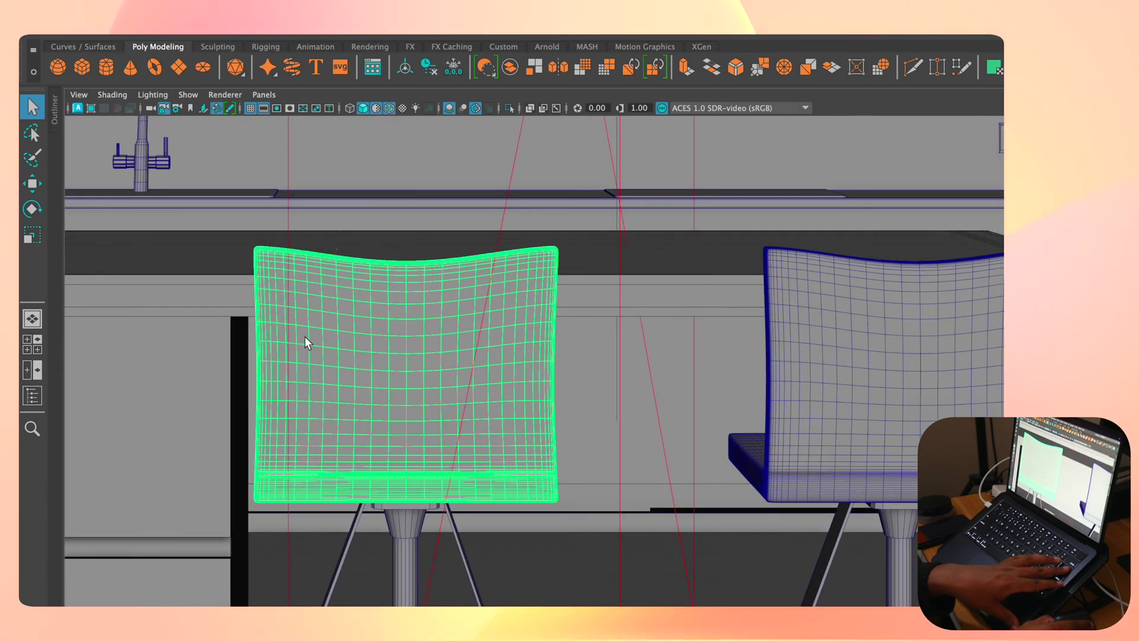
pyautogui.scroll(3, 305, 336)
pyautogui.keyDown('alt'); pyautogui.moveTo(463, 447); pyautogui.dragTo(620, 413, button='middle'); pyautogui.keyUp('alt')
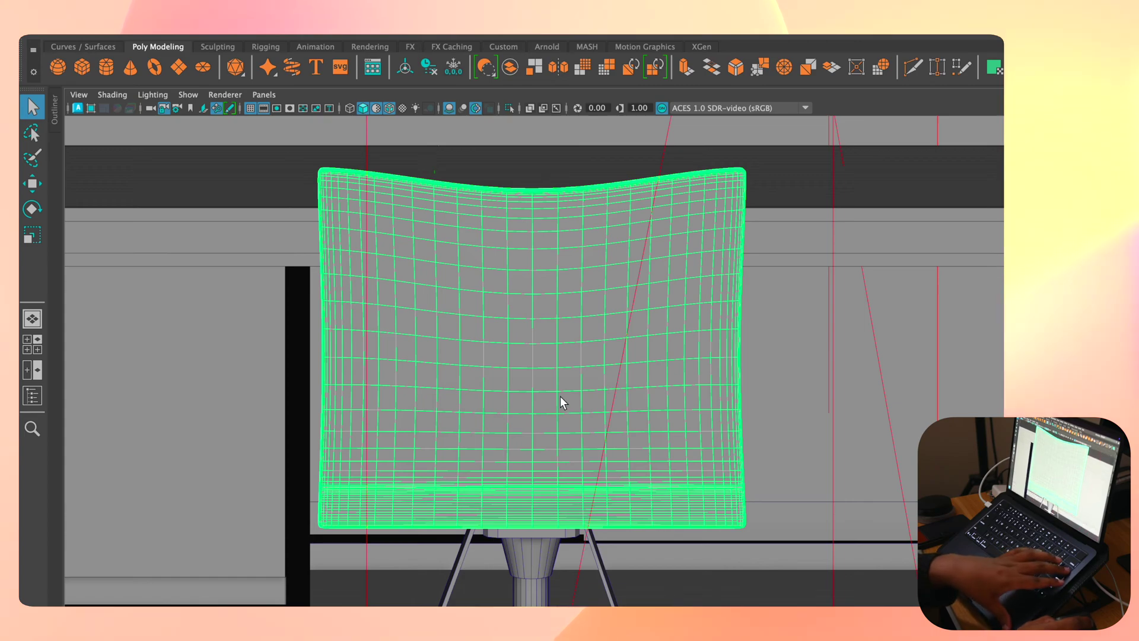
pyautogui.scroll(2, 560, 396)
pyautogui.scroll(-8, 636, 516)
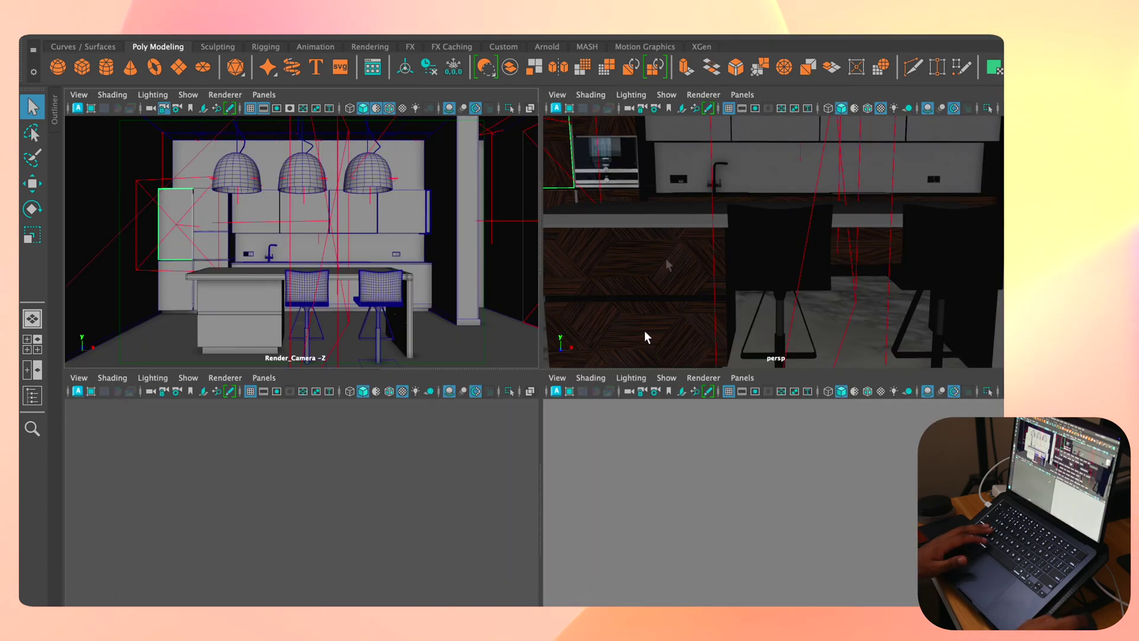
# - Return to a single viewport, hide the stray plane pPlane1 and frame the whole room
pyautogui.press('space')
pyautogui.scroll(-5, 516, 321)
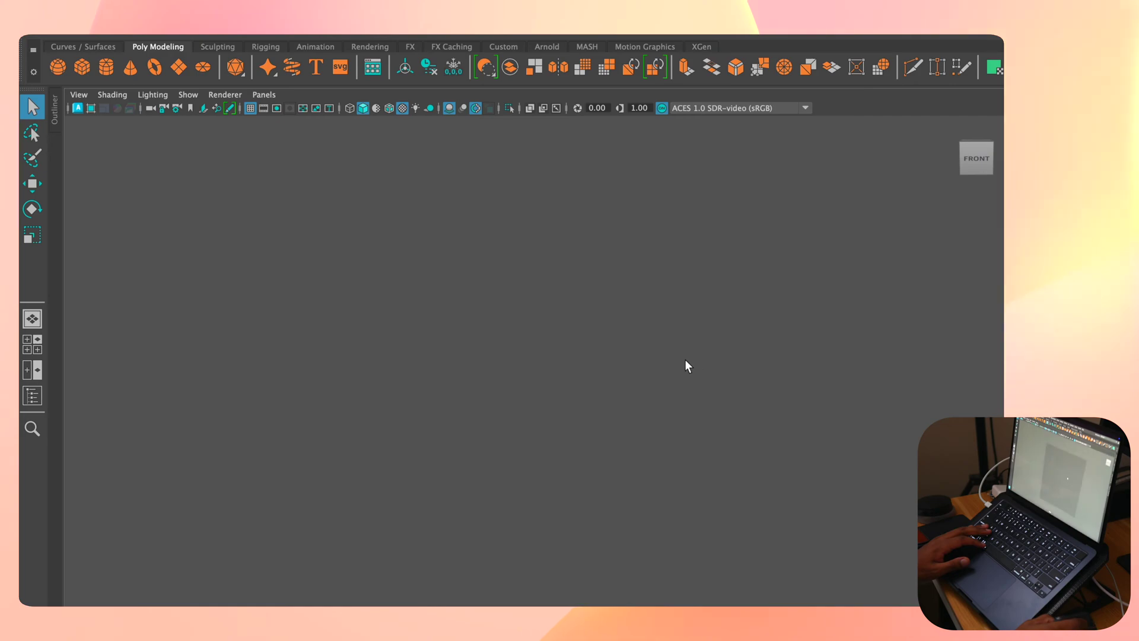
pyautogui.scroll(-5, 689, 366)
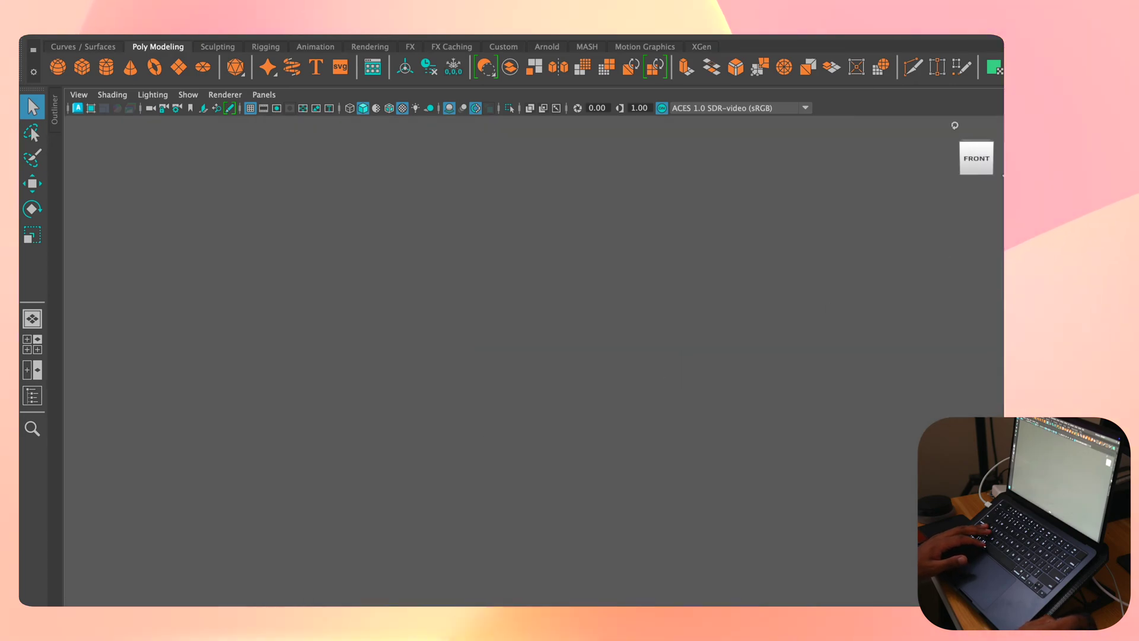
pyautogui.hotkey('ctrl', 'a')
pyautogui.hotkey('ctrl', 'a')
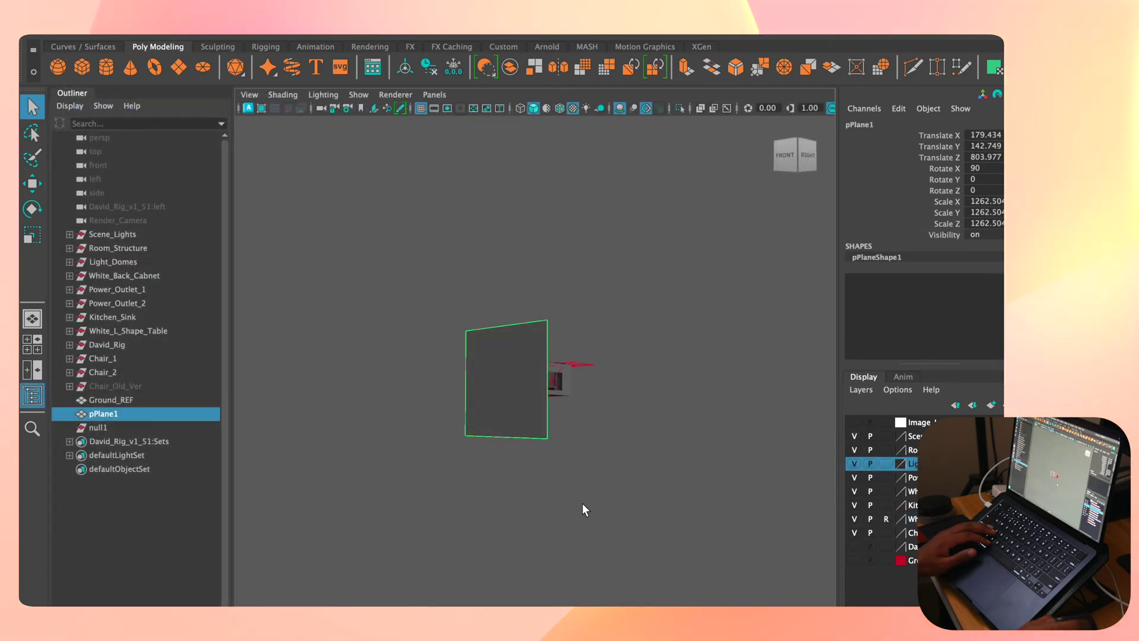
pyautogui.hotkey('ctrl', 'h')
pyautogui.press('a')
# - Make the lights layer visible and hide the Walls to look inside the kitchen
pyautogui.click(539, 442)
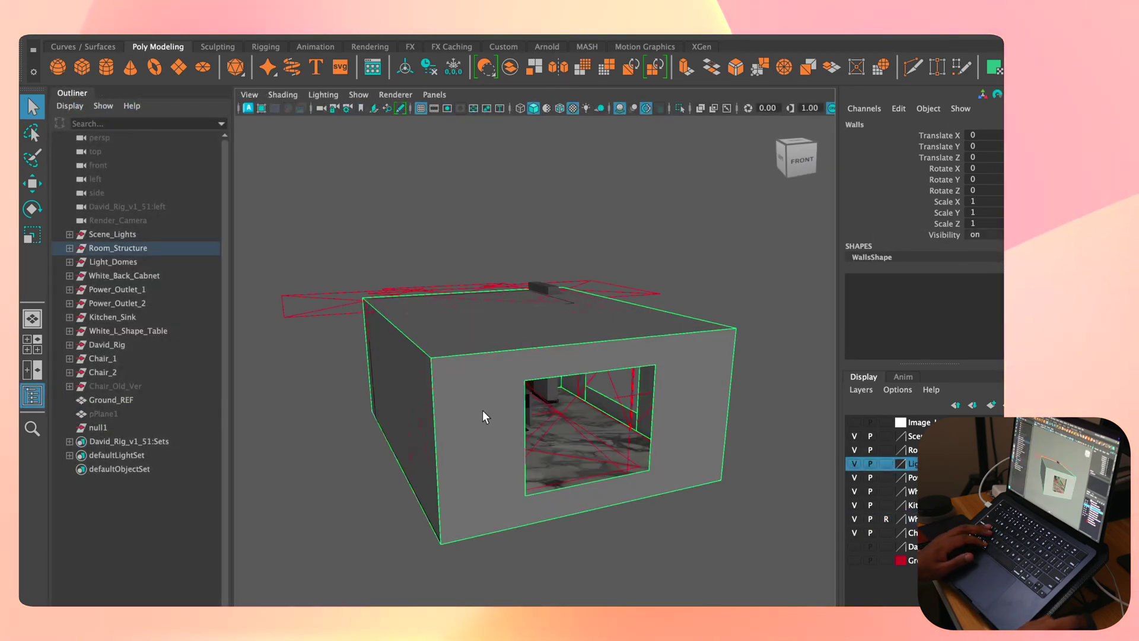
pyautogui.click(855, 463)
pyautogui.click(676, 493)
pyautogui.keyDown('alt'); pyautogui.moveTo(675, 493); pyautogui.dragTo(554, 407); pyautogui.keyUp('alt')
pyautogui.click(554, 408)
pyautogui.hotkey('ctrl', 'h')
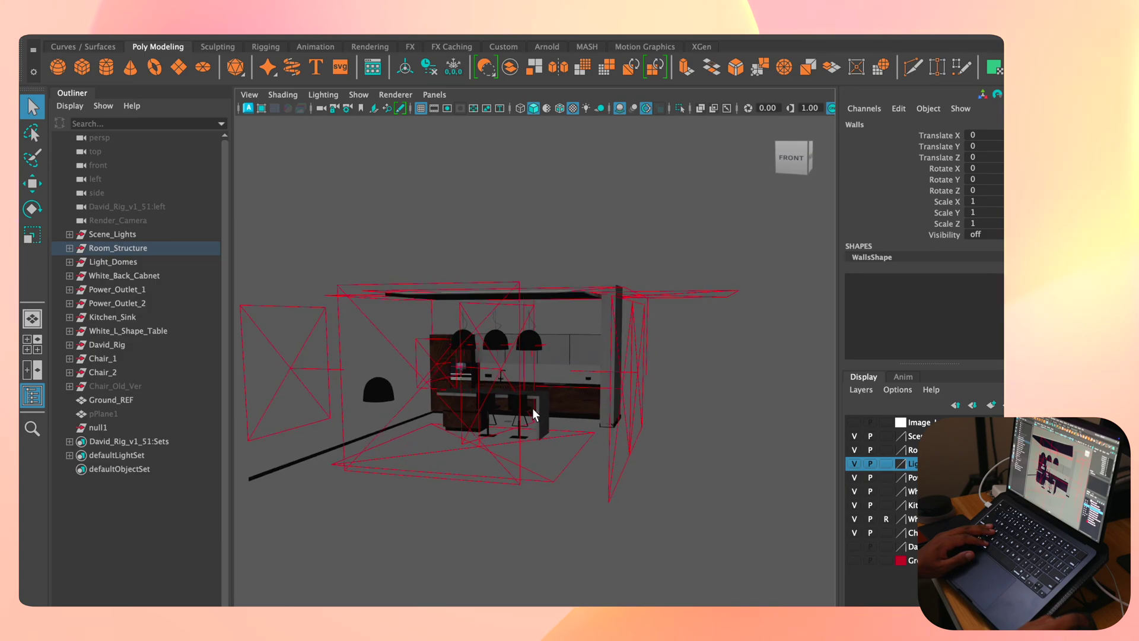
pyautogui.scroll(10, 534, 407)
pyautogui.keyDown('alt'); pyautogui.moveTo(461, 376); pyautogui.dragTo(451, 332); pyautogui.keyUp('alt')
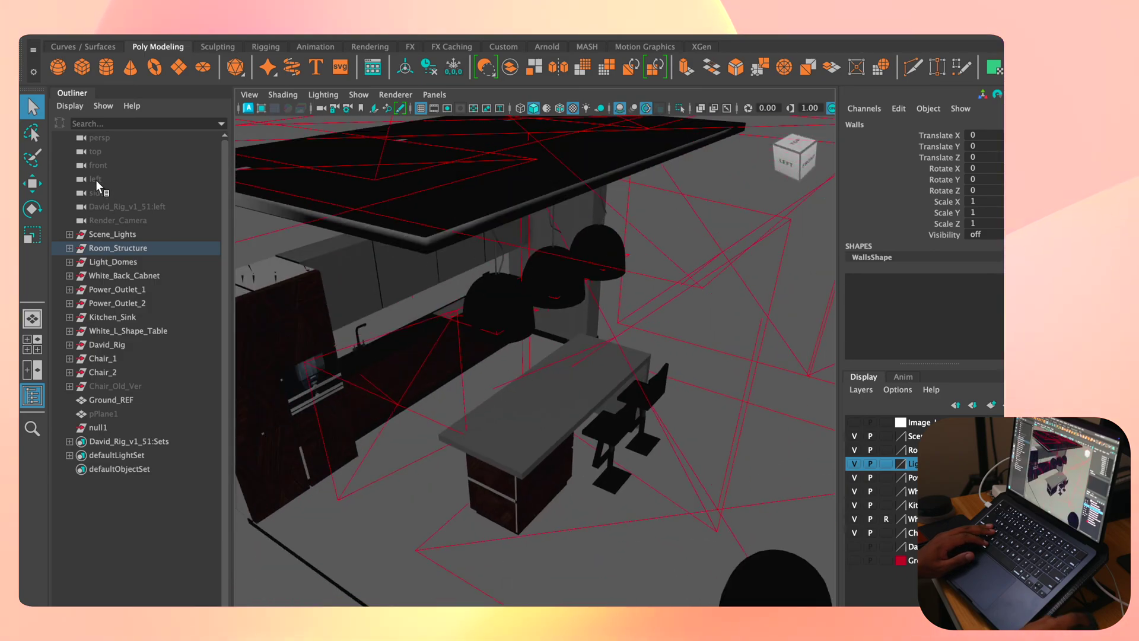
# - Collapse the Outliner, unhide the Walls, then switch to the Arnold shelf
pyautogui.click(72, 93)
pyautogui.scroll(-10, 473, 308)
pyautogui.keyDown('alt'); pyautogui.moveTo(466, 350); pyautogui.dragTo(438, 338); pyautogui.keyUp('alt')
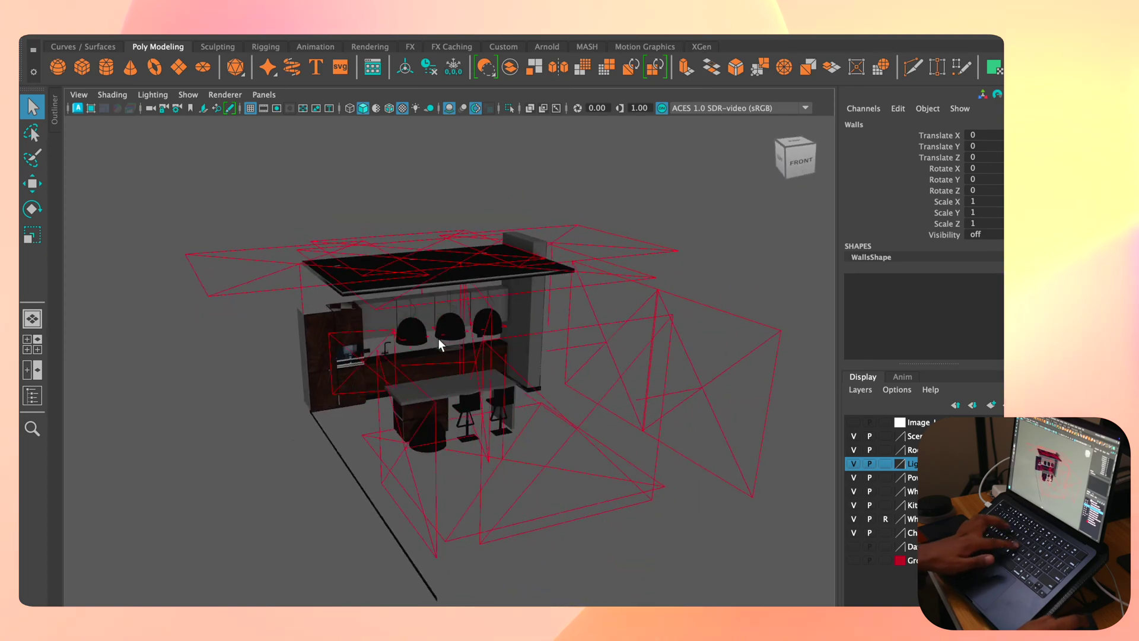
pyautogui.hotkey('shift', 'h')
pyautogui.keyDown('alt'); pyautogui.moveTo(508, 509); pyautogui.dragTo(572, 295); pyautogui.keyUp('alt')
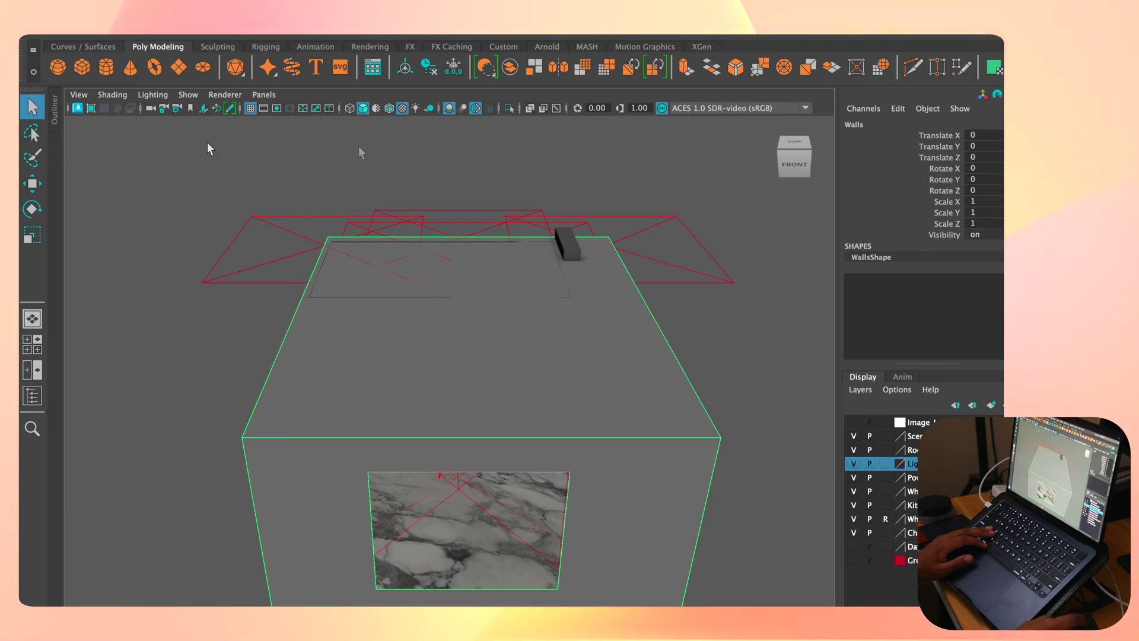
pyautogui.click(547, 47)
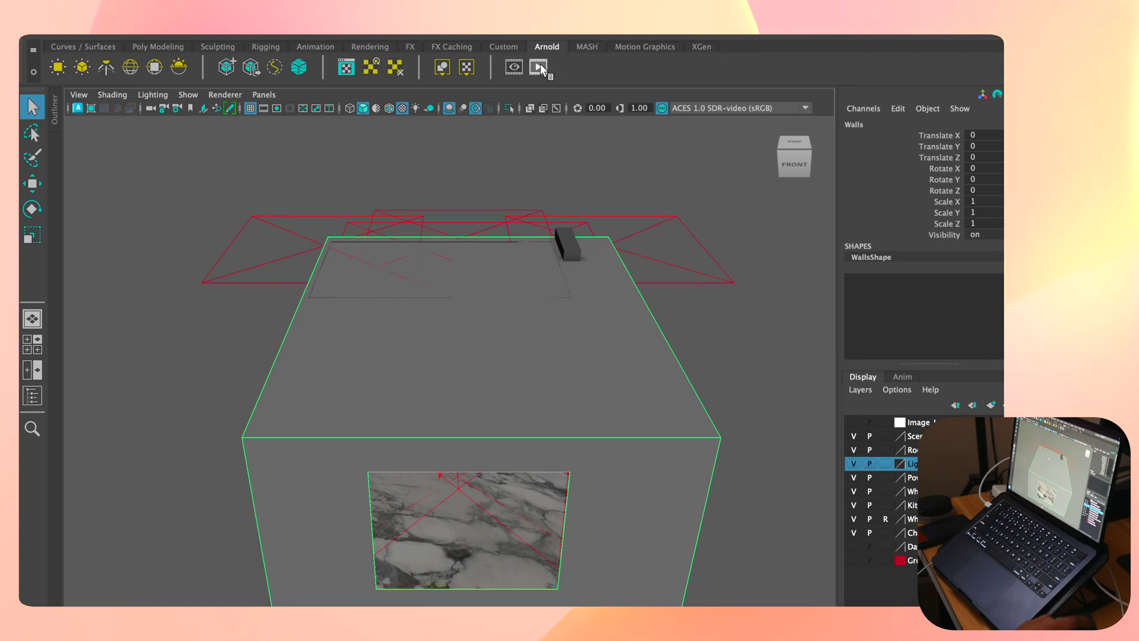
pyautogui.scroll(-2, 440, 271)
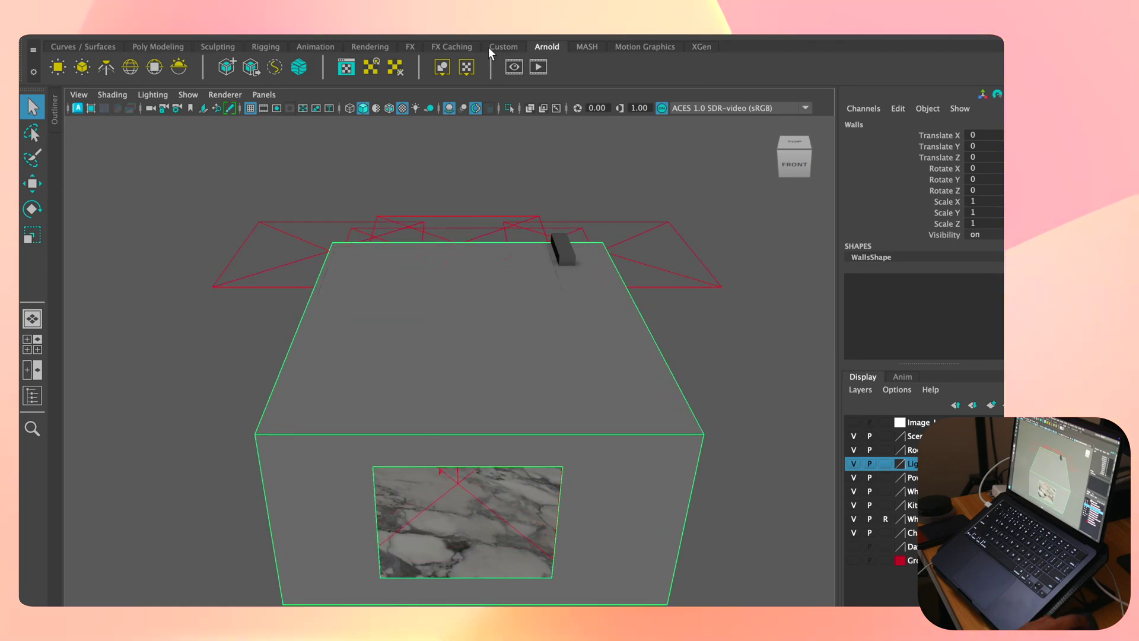
# - Open the Arnold RenderView and run an IPR render, zooming into the image
pyautogui.click(707, 36)
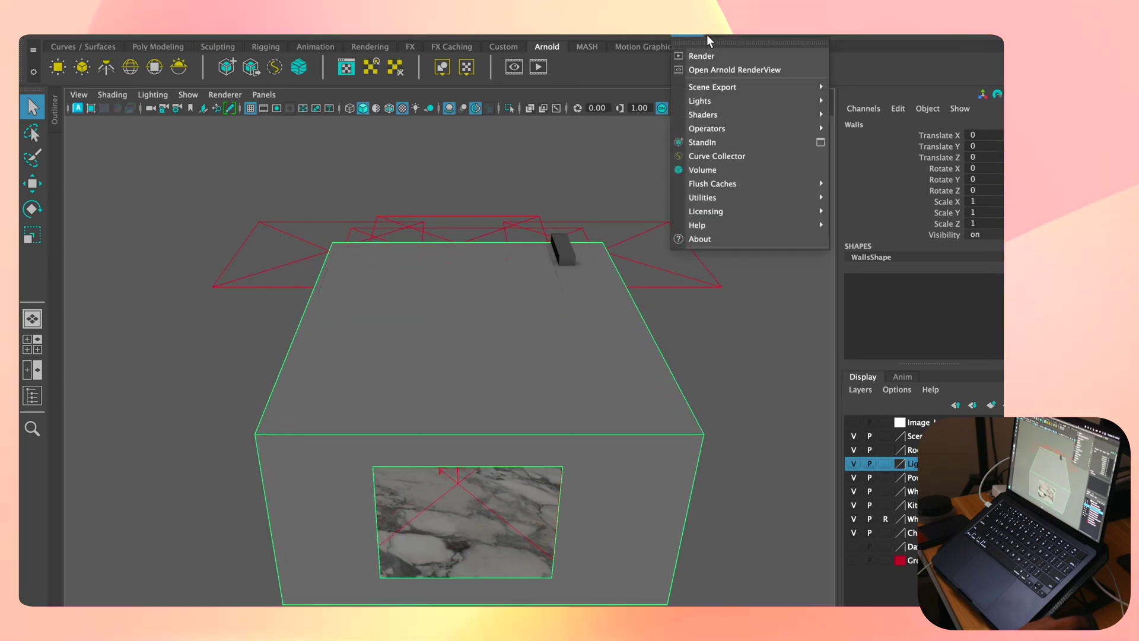
pyautogui.click(698, 71)
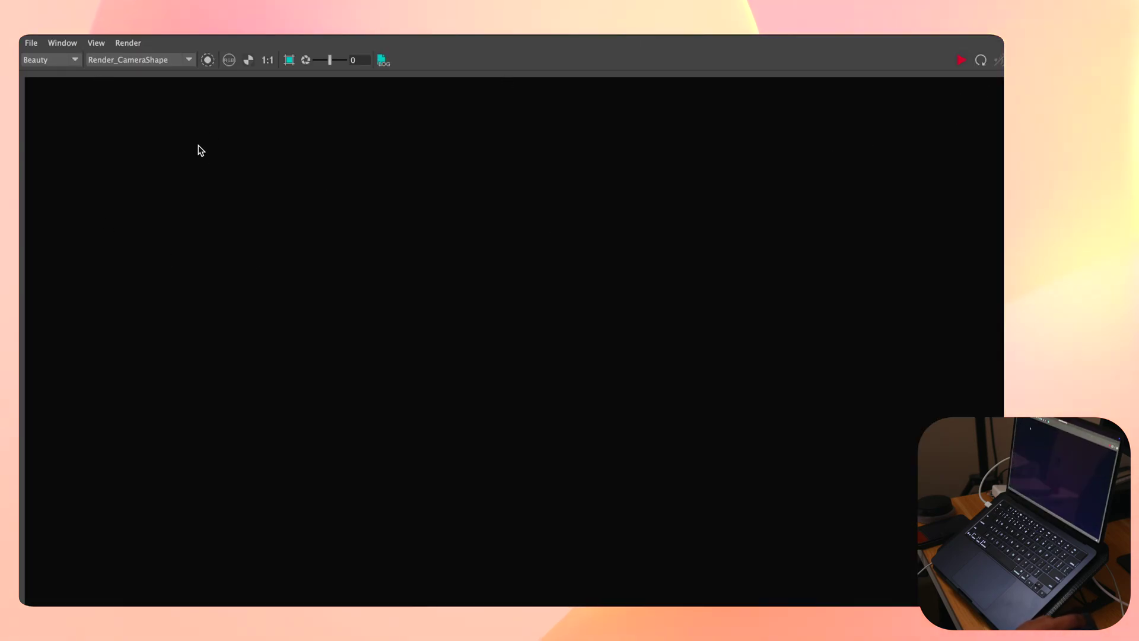
pyautogui.click(128, 43)
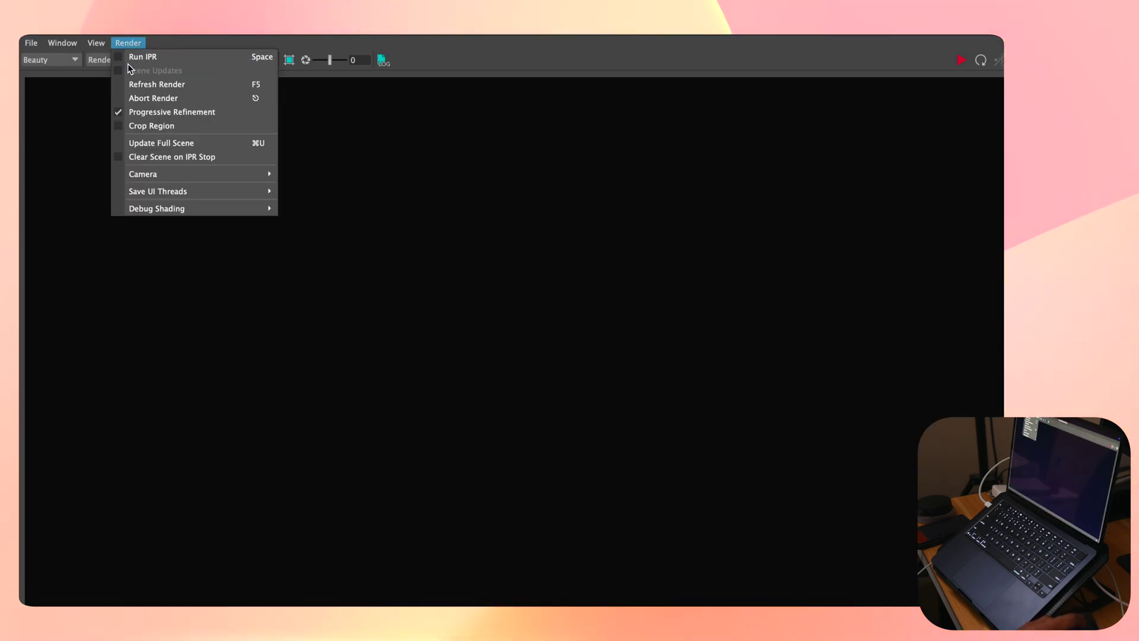
pyautogui.press('Return')
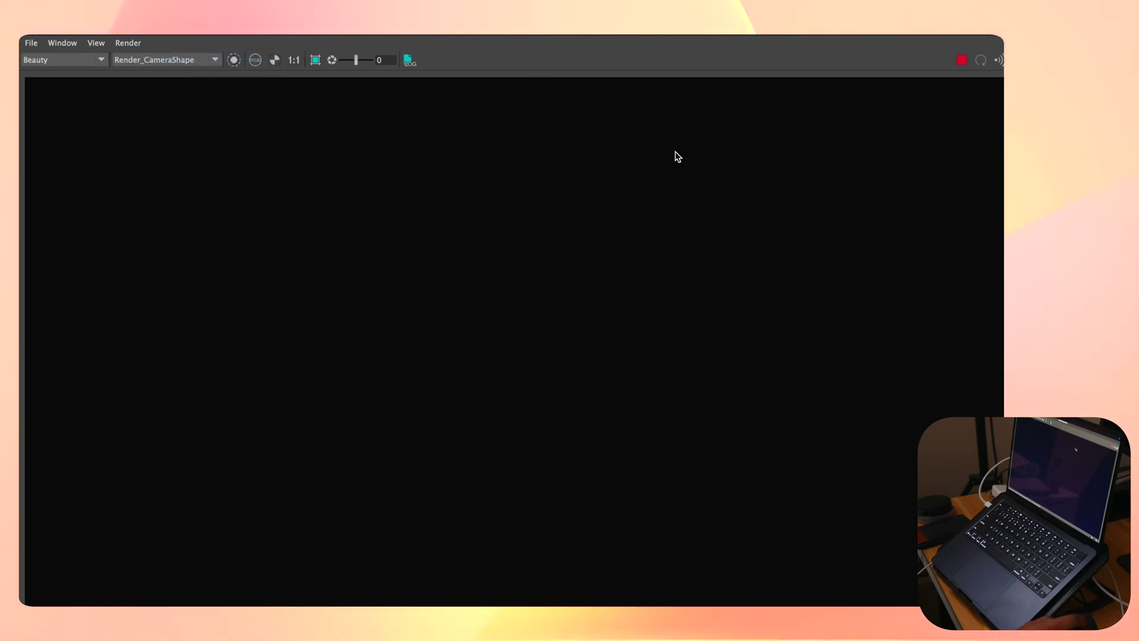
pyautogui.scroll(10, 433, 298)
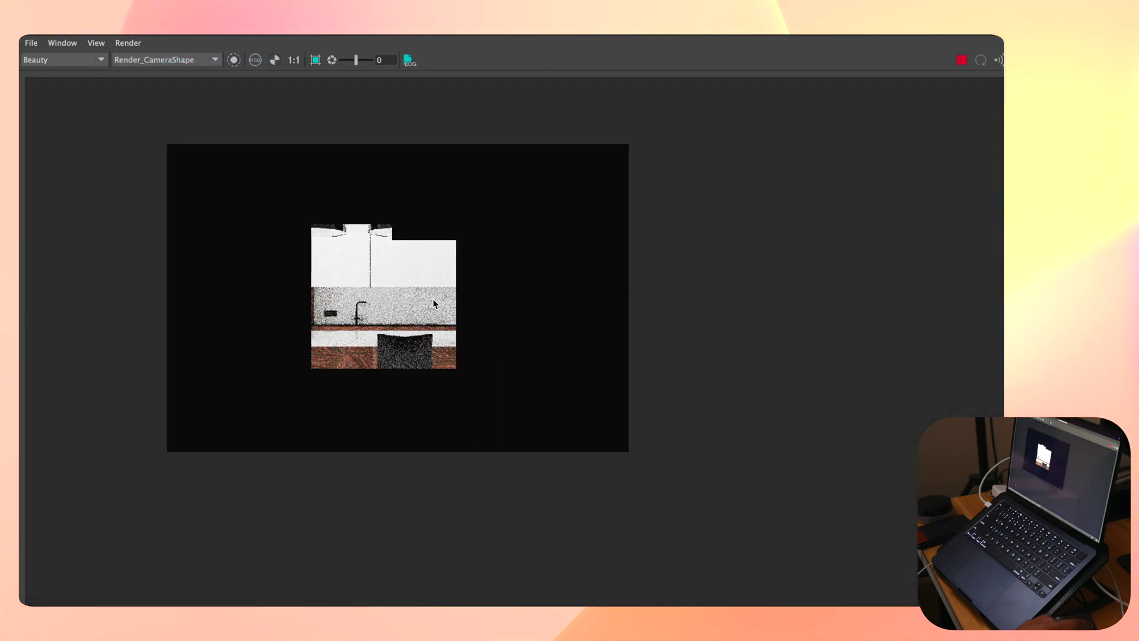
pyautogui.scroll(2, 433, 298)
pyautogui.scroll(2, 432, 297)
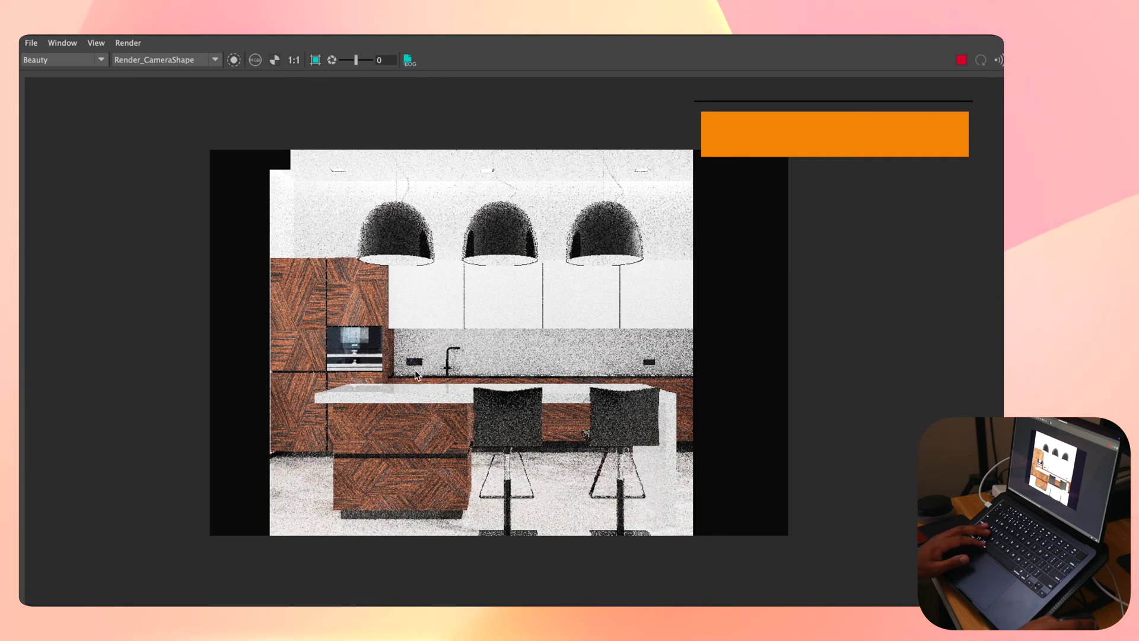
pyautogui.click(132, 45)
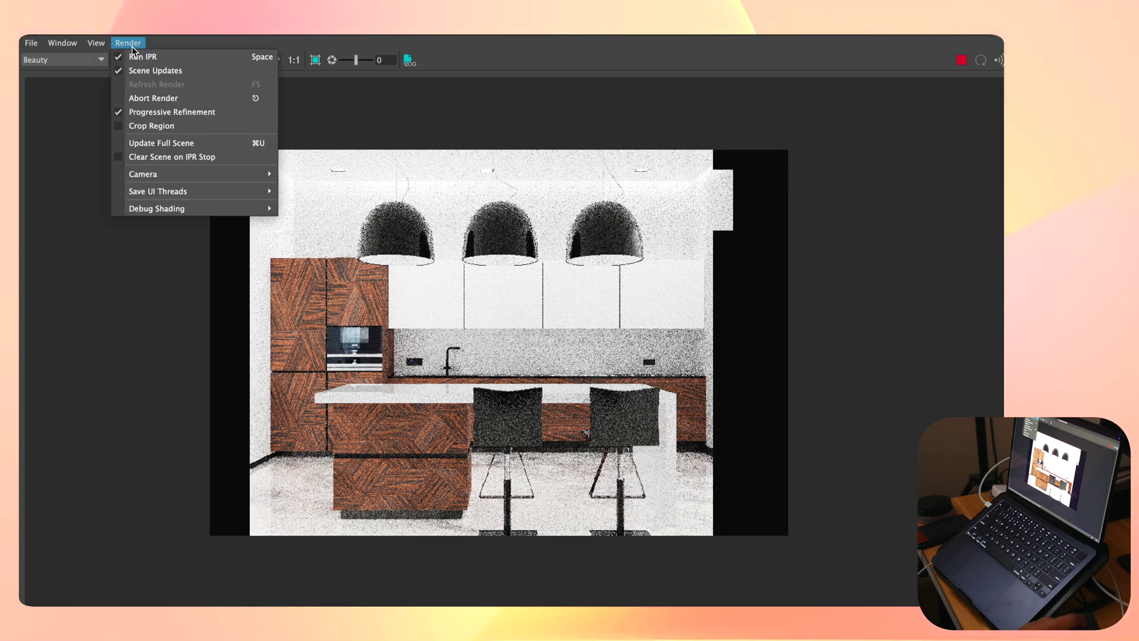
pyautogui.moveTo(224, 195)
pyautogui.moveTo(96, 43)
pyautogui.moveTo(208, 164)
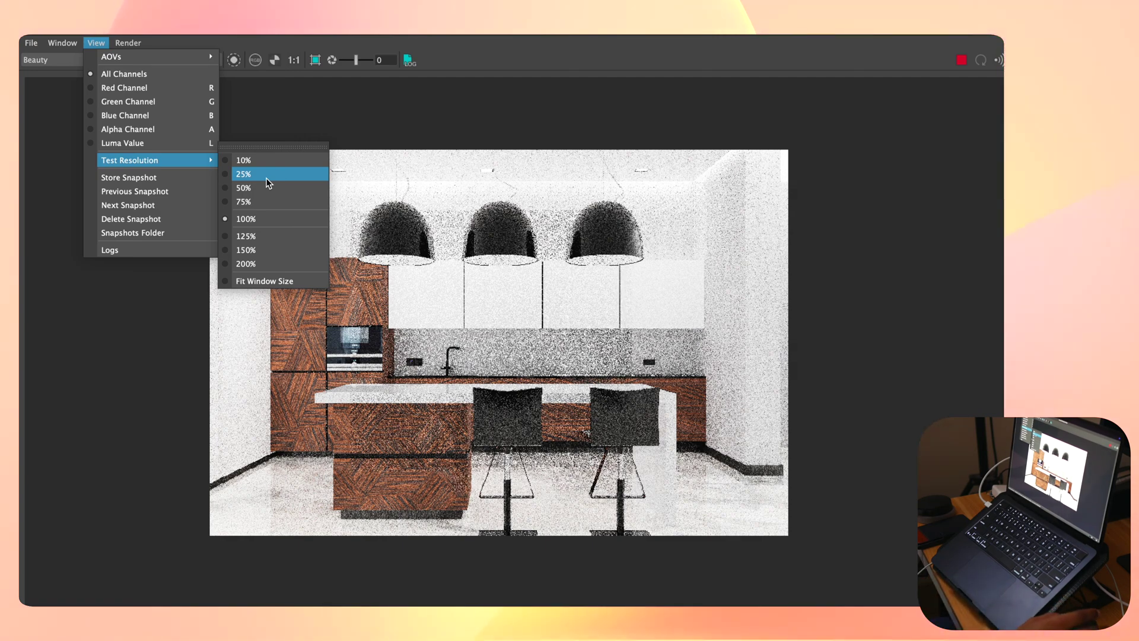
pyautogui.click(495, 240)
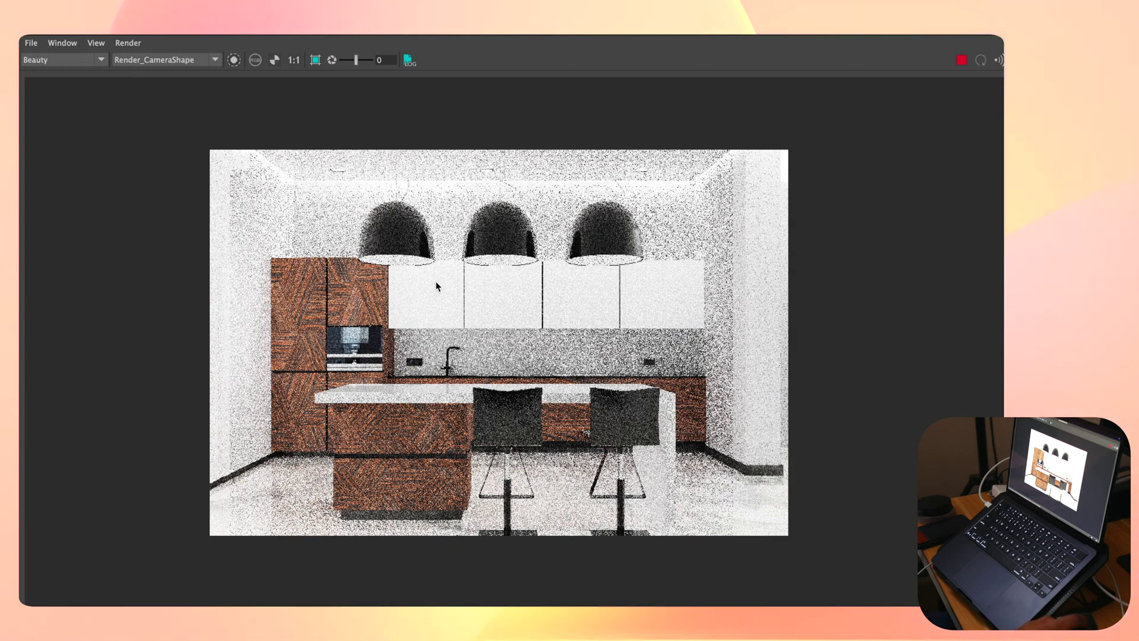
pyautogui.click(314, 60)
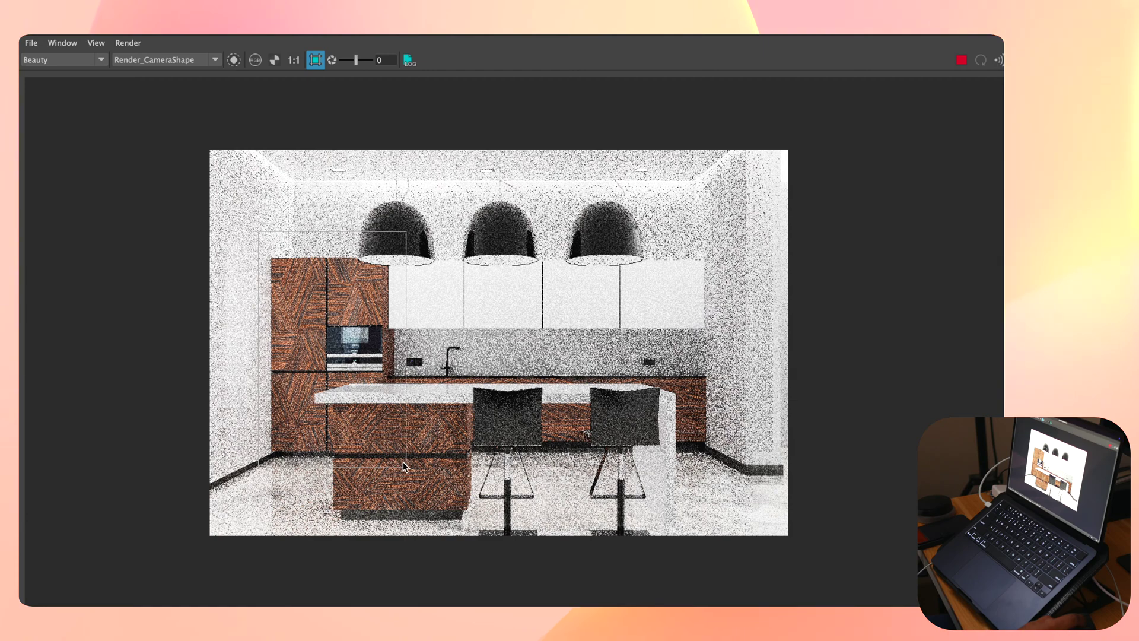
# - Crop the render to the left cabinets, set 10% test resolution and refresh the render
pyautogui.moveTo(402, 466); pyautogui.dragTo(409, 472)
pyautogui.click(961, 60)
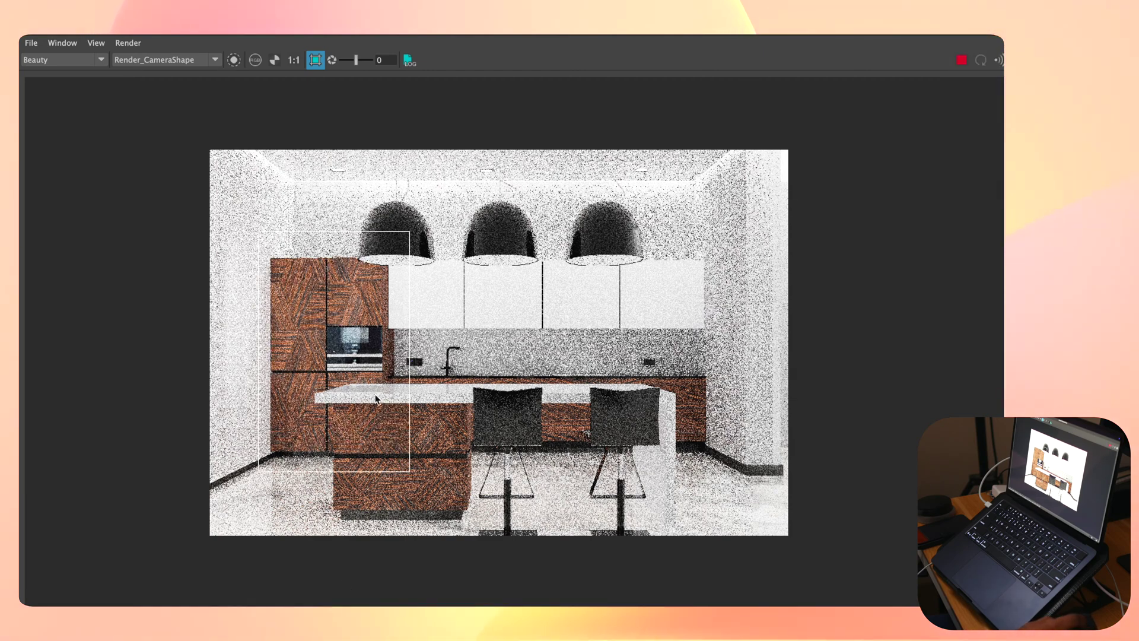
pyautogui.click(128, 43)
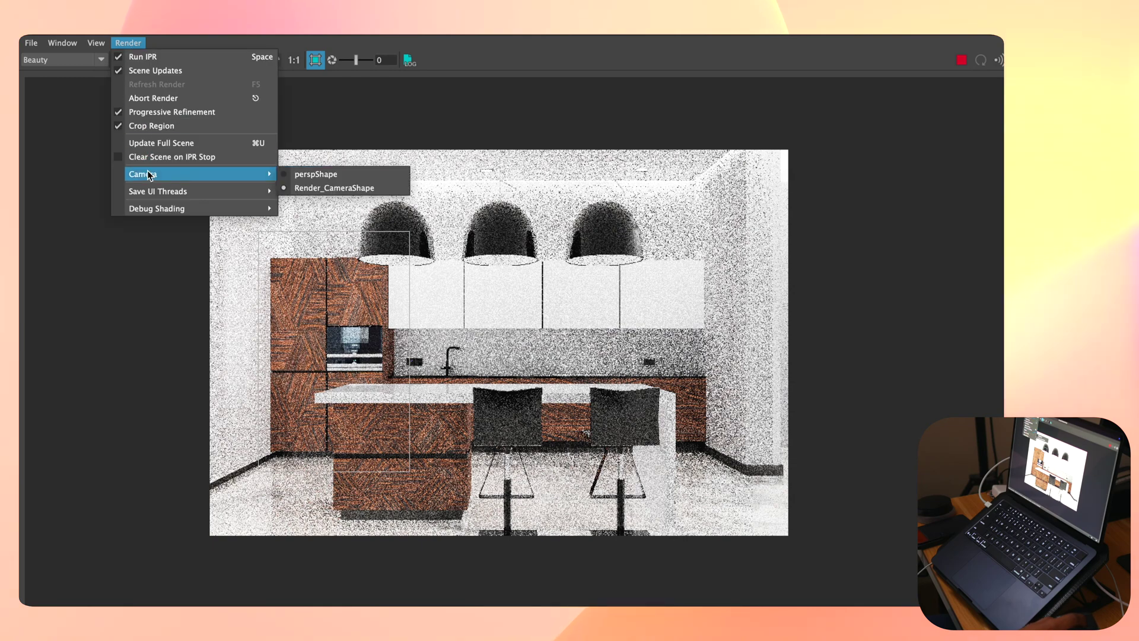
pyautogui.moveTo(96, 43)
pyautogui.moveTo(152, 168)
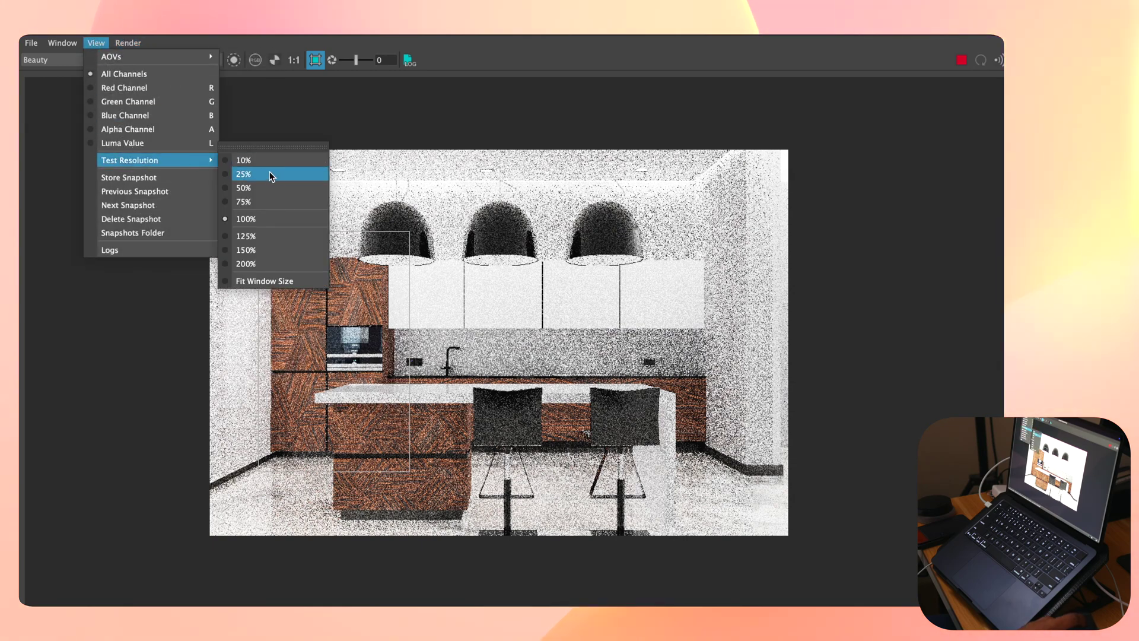
pyautogui.click(257, 162)
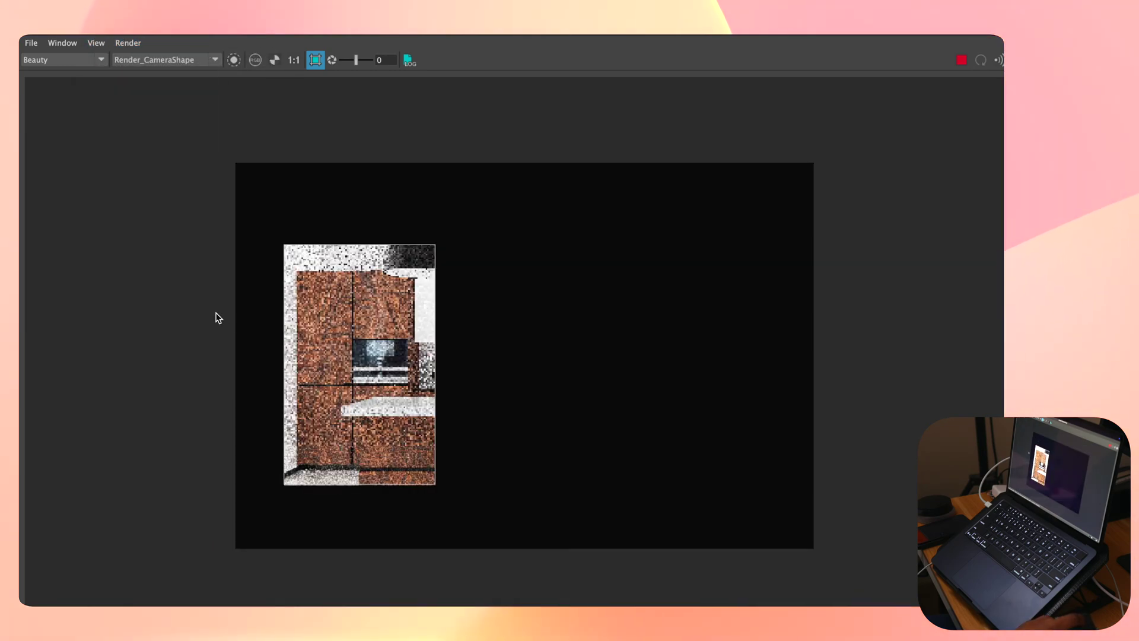
pyautogui.click(982, 62)
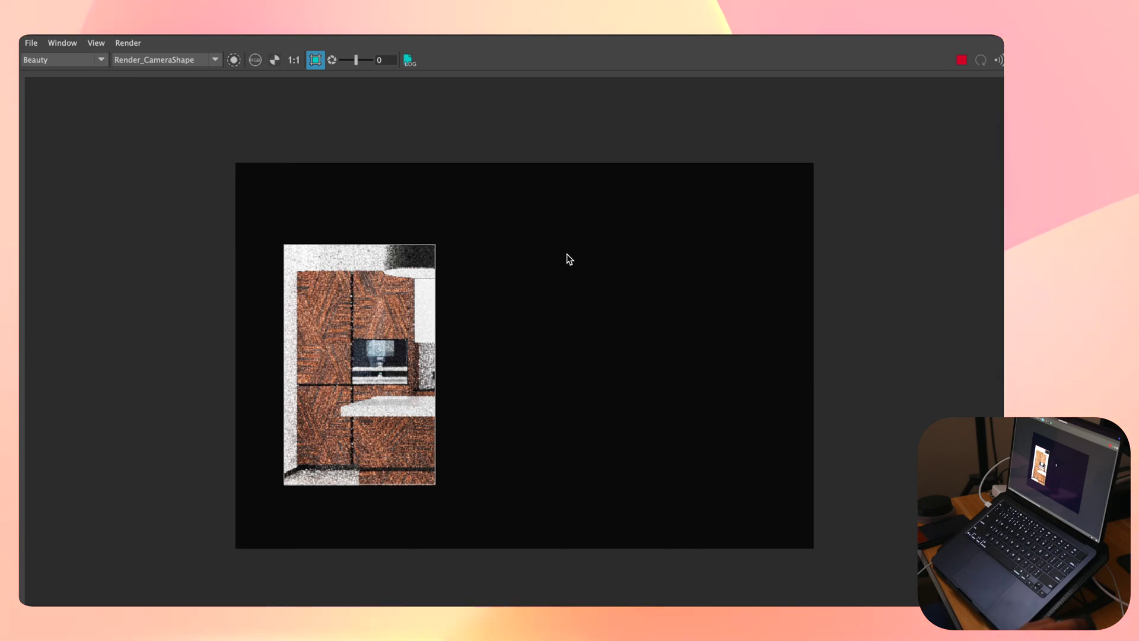
# - Stop the interactive render and hide the room walls
pyautogui.click(961, 60)
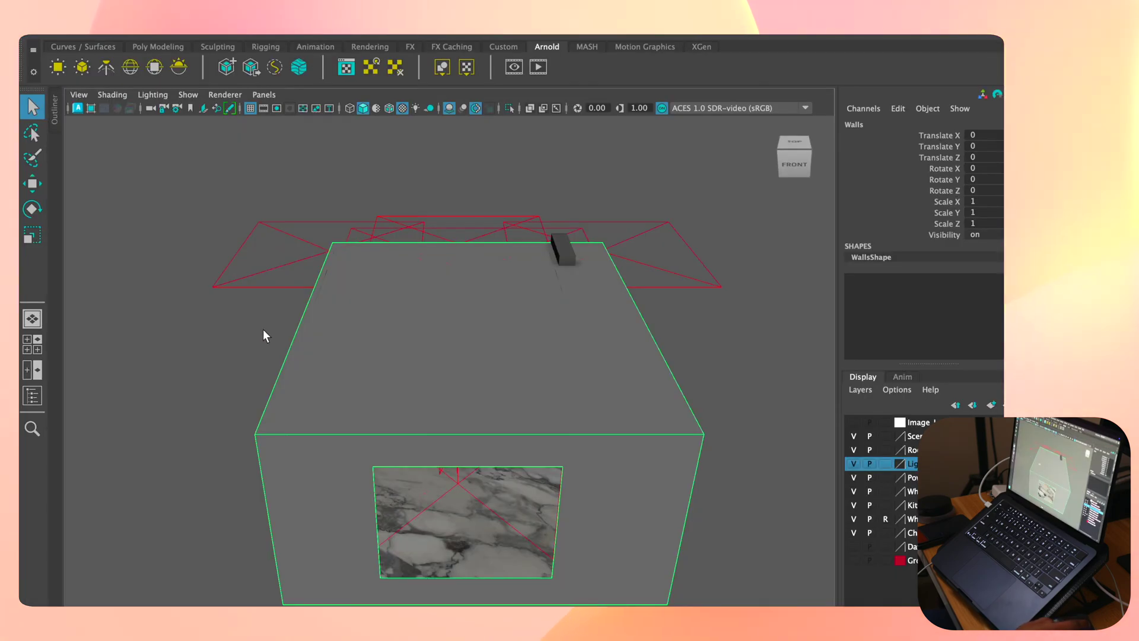
pyautogui.moveTo(735, 328)
pyautogui.keyDown('alt'); pyautogui.mouseDown()
pyautogui.moveTo(717, 310)
pyautogui.moveTo(741, 320)
pyautogui.mouseUp(); pyautogui.keyUp('alt')
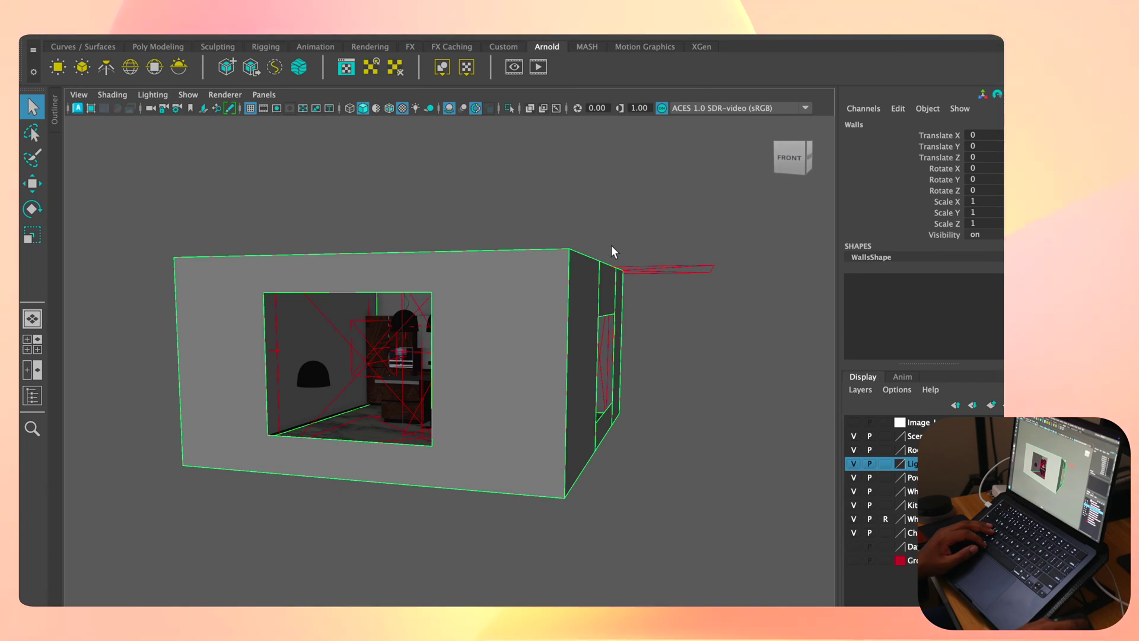
pyautogui.hotkey('ctrl', 'h')
pyautogui.scroll(10, 440, 285)
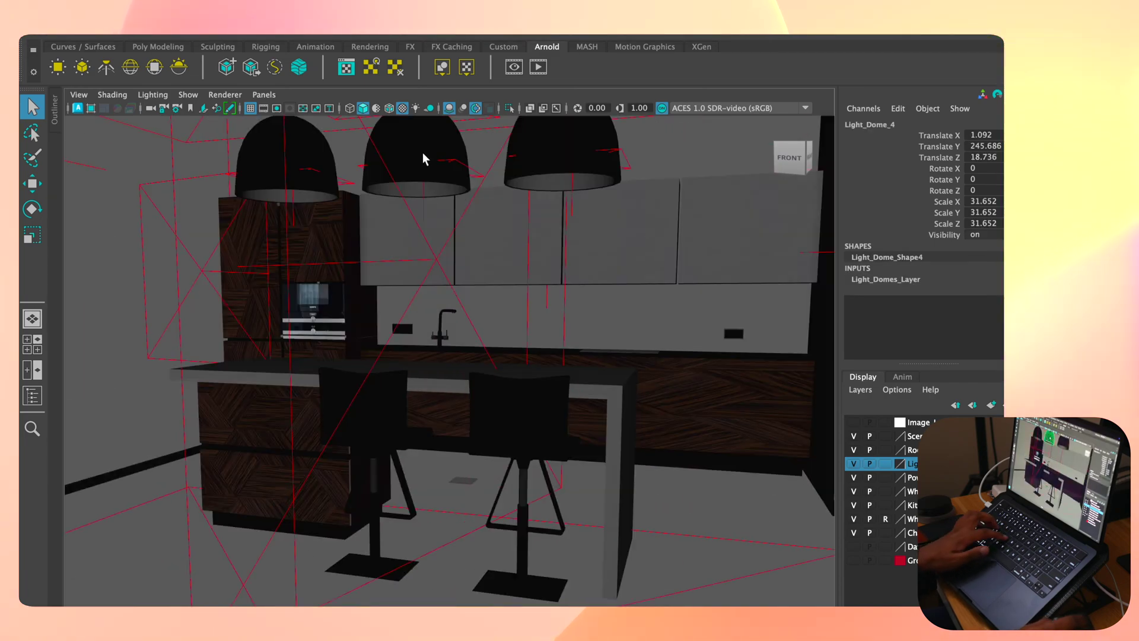
# - Frame a pendant light dome, try duplicating and moving it, then undo
pyautogui.click(418, 159)
pyautogui.press('f')
pyautogui.scroll(-5, 458, 338)
pyautogui.keyDown('alt'); pyautogui.moveTo(458, 338); pyautogui.dragTo(446, 372); pyautogui.keyUp('alt')
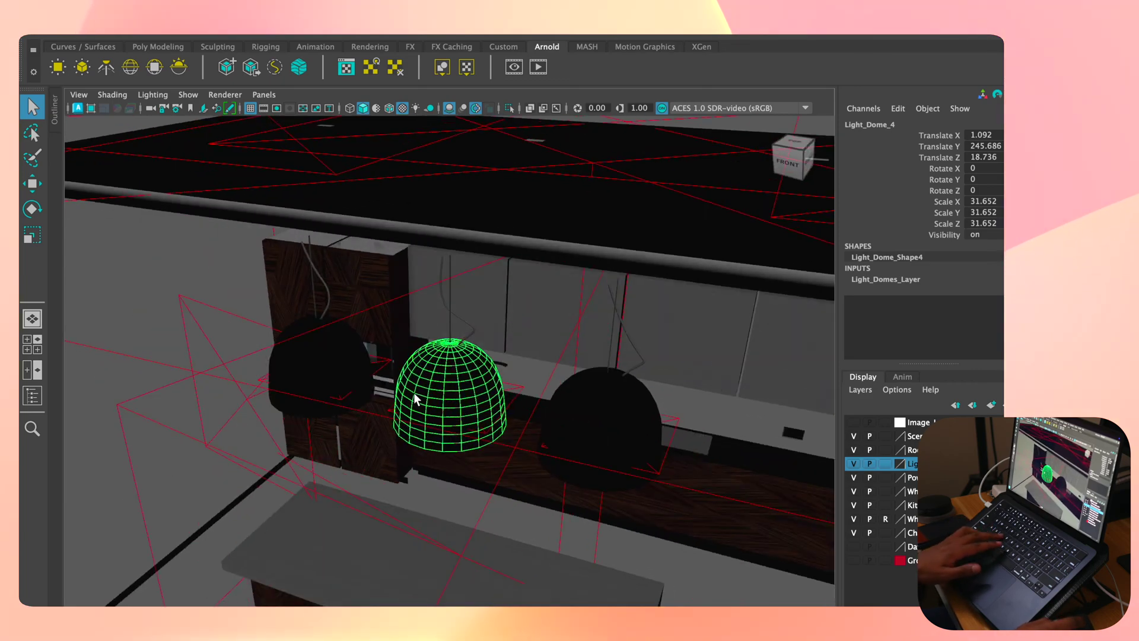
pyautogui.hotkey('ctrl', 'd')
pyautogui.press('w')
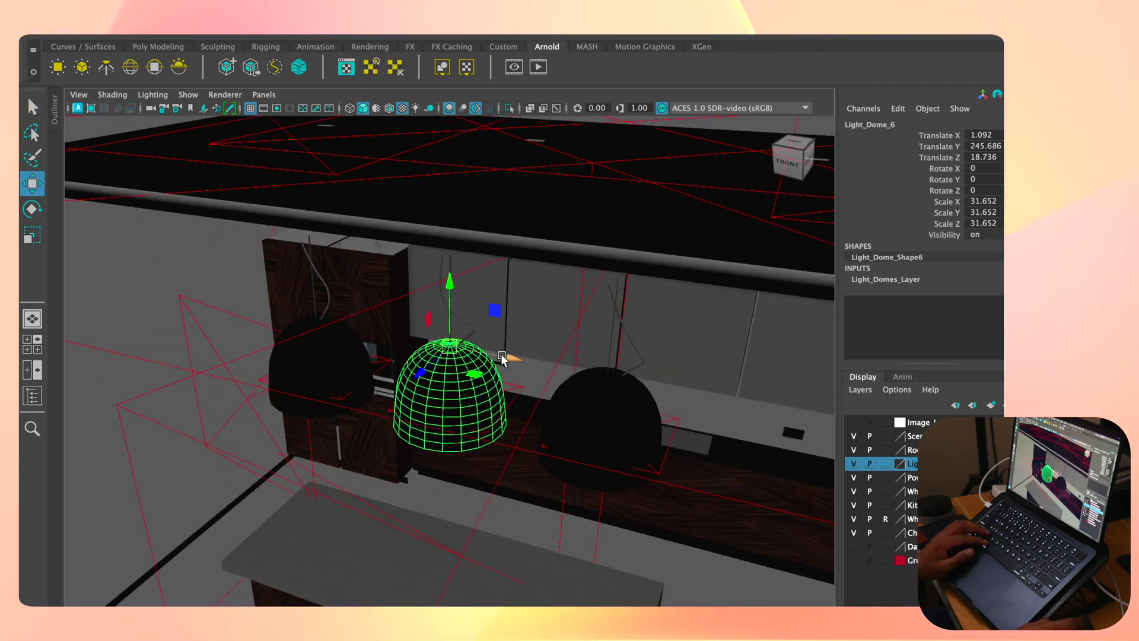
pyautogui.moveTo(501, 355); pyautogui.dragTo(706, 368)
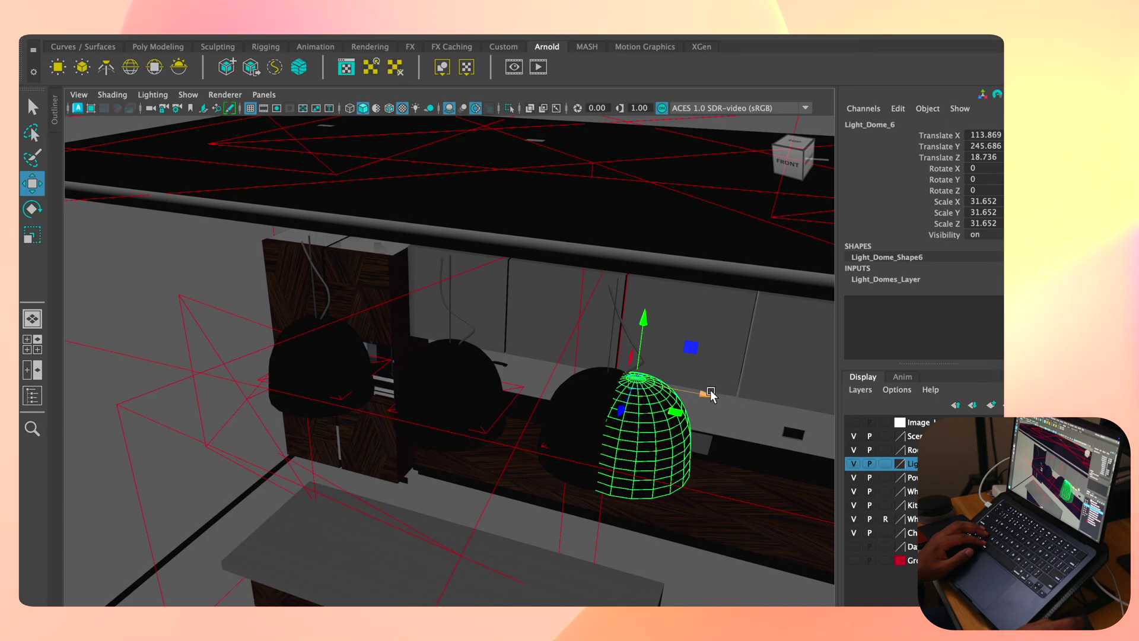
pyautogui.hotkey('ctrl', 'z')
pyautogui.hotkey('ctrl', 'z')
pyautogui.hotkey('ctrl', 'z')
pyautogui.hotkey('ctrl', 'z')
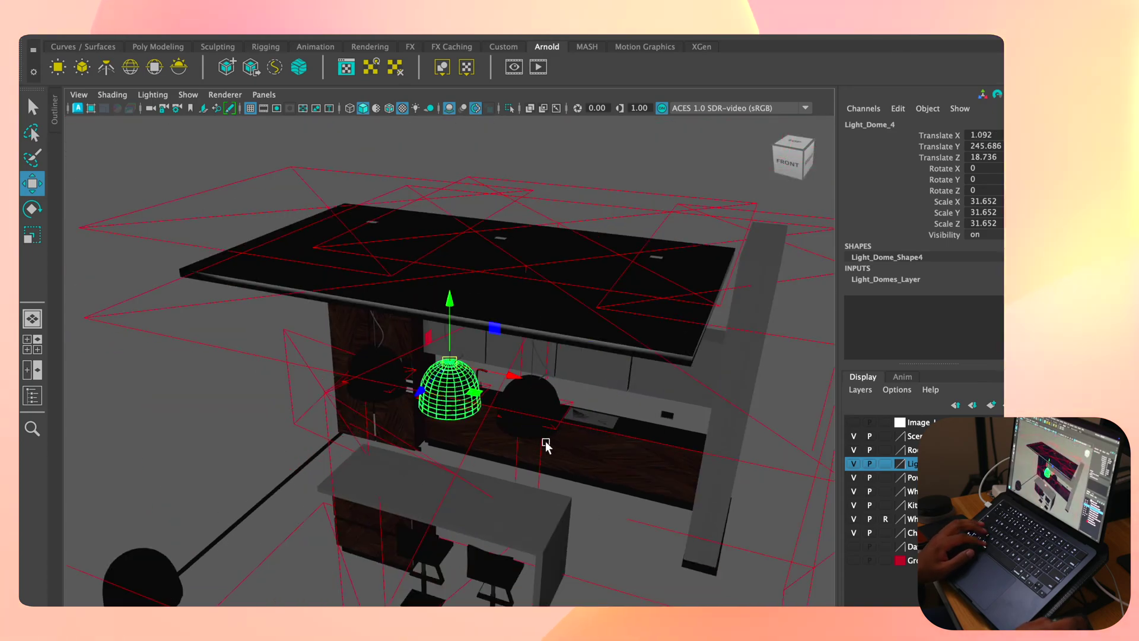
pyautogui.hotkey('ctrl', 'z')
pyautogui.hotkey('ctrl', 'z')
pyautogui.hotkey('ctrl', 'z')
pyautogui.hotkey('ctrl', 'z')
pyautogui.hotkey('ctrl', 'z')
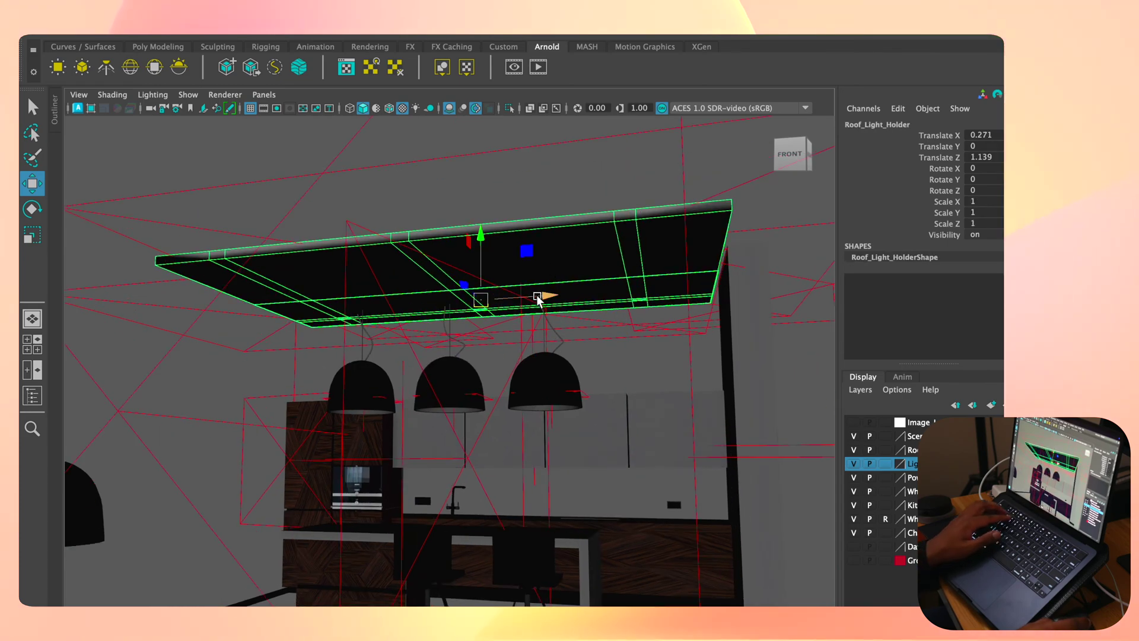
# - Toggle smooth preview on the Roof_Light_Holder and orbit to inspect the kitchen from below
pyautogui.press('3')
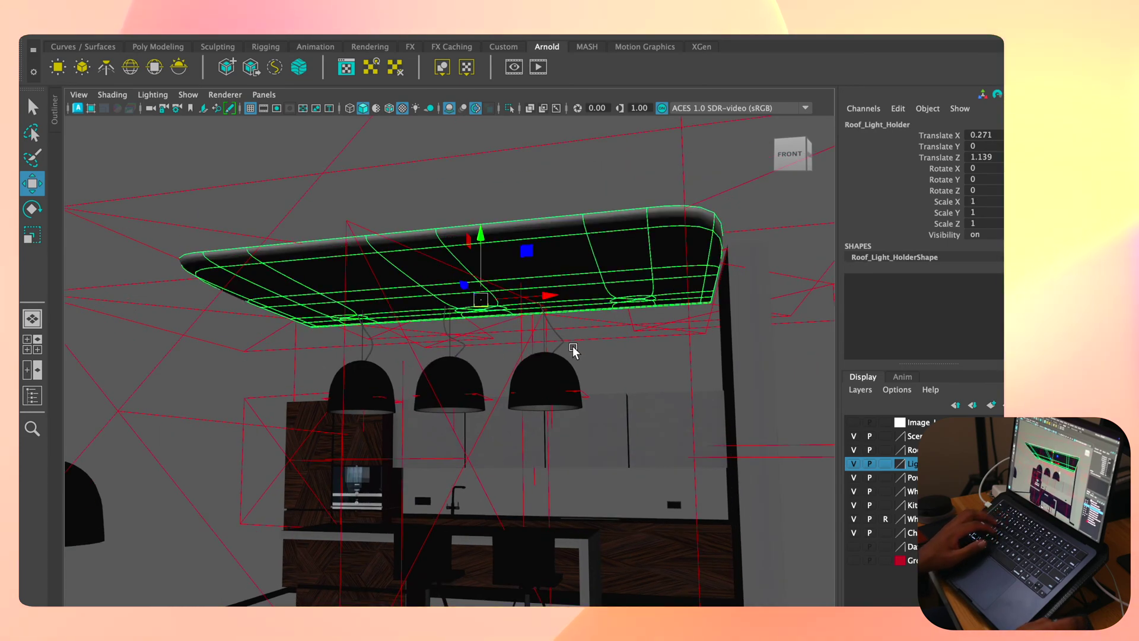
pyautogui.press('1')
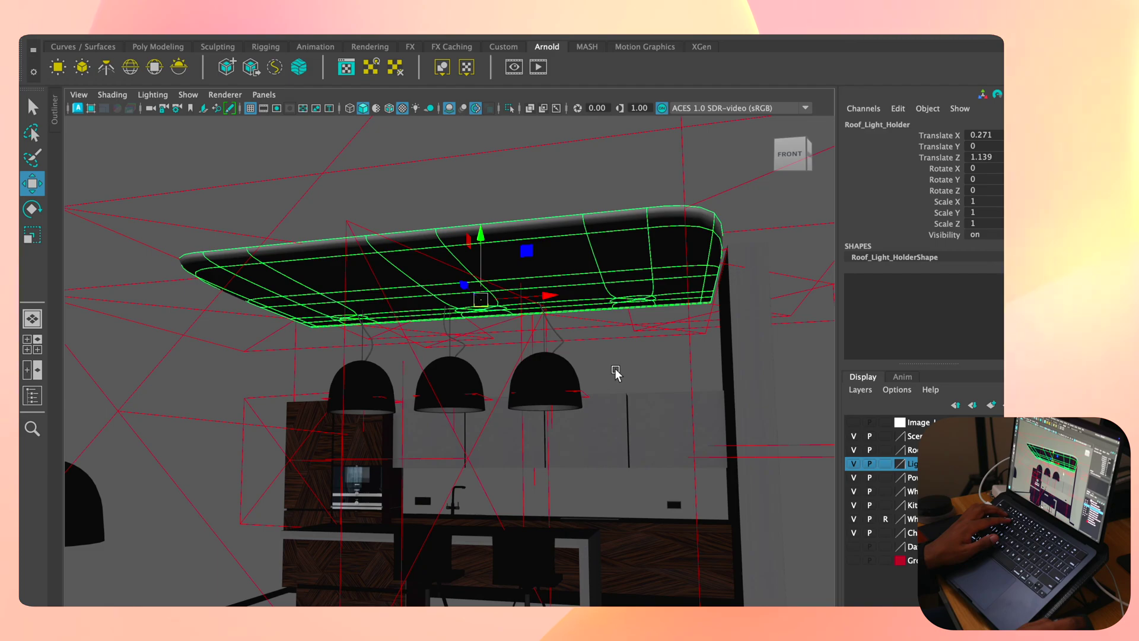
pyautogui.press('1')
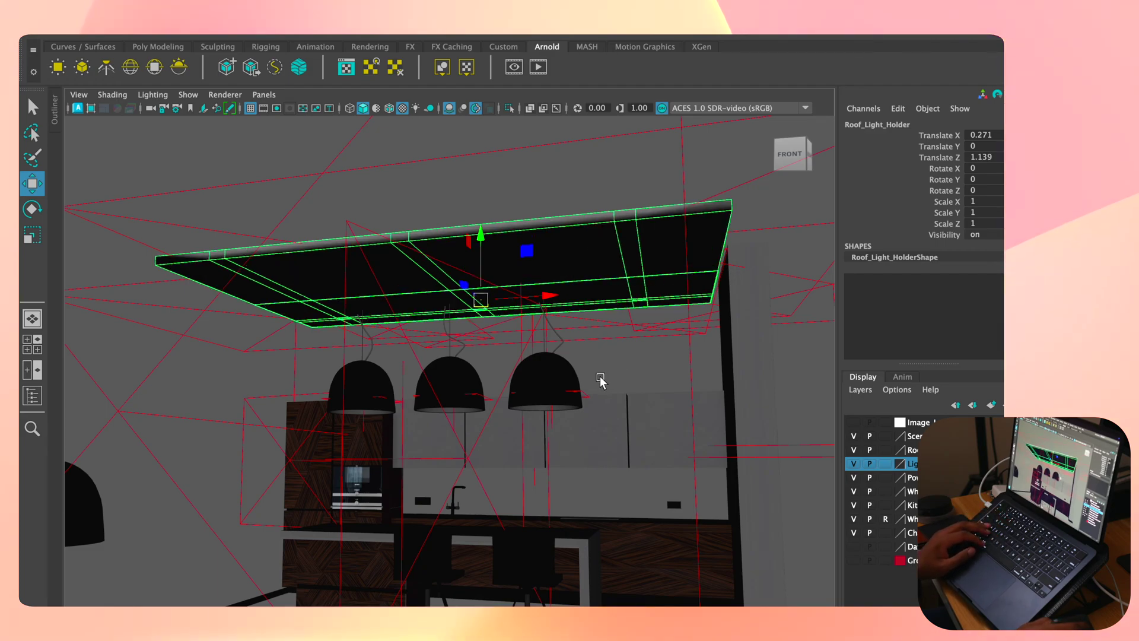
pyautogui.scroll(-10, 603, 381)
pyautogui.keyDown('alt'); pyautogui.moveTo(580, 402); pyautogui.dragTo(516, 418); pyautogui.keyUp('alt')
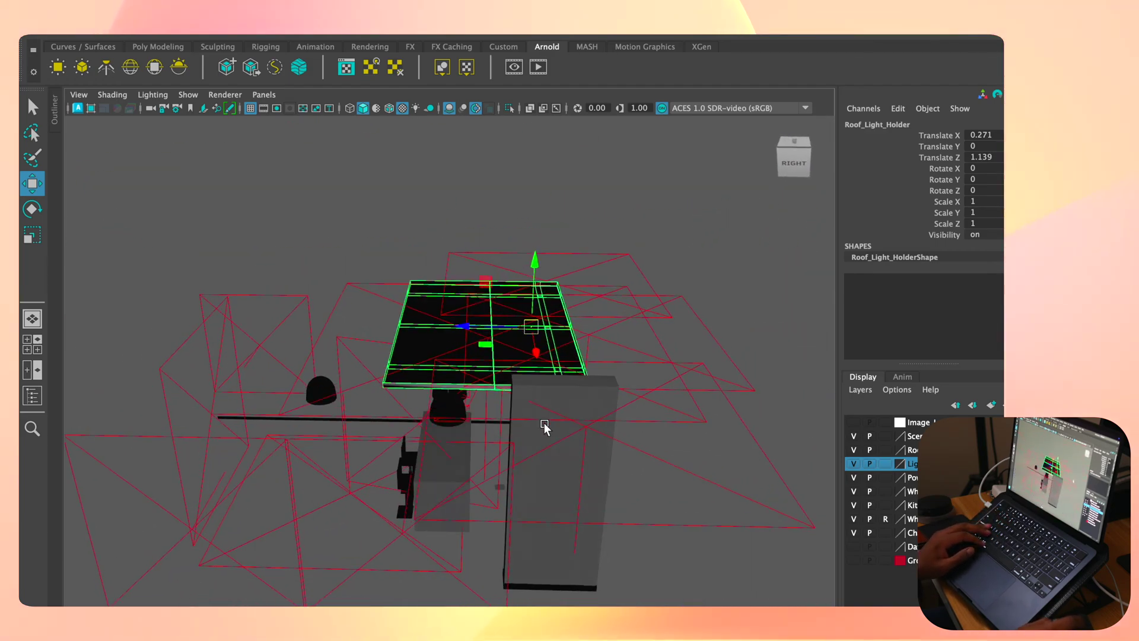
pyautogui.click(607, 409)
pyautogui.keyDown('alt'); pyautogui.moveTo(607, 409); pyautogui.dragTo(556, 357); pyautogui.keyUp('alt')
pyautogui.keyDown('alt'); pyautogui.moveTo(643, 456); pyautogui.dragTo(639, 326); pyautogui.keyUp('alt')
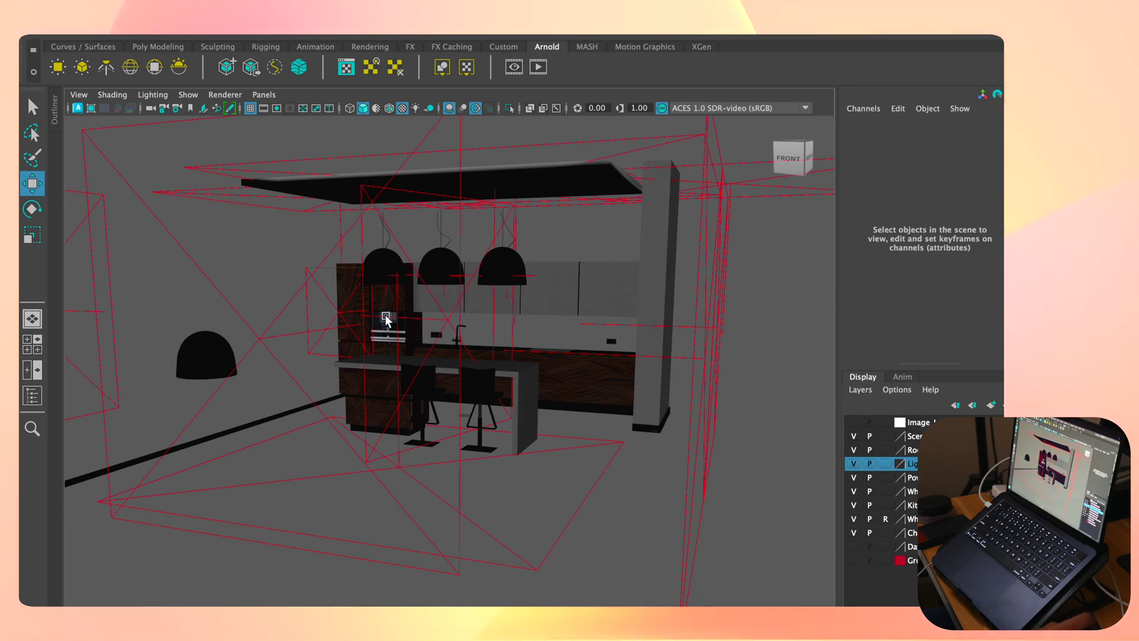
pyautogui.keyDown('alt'); pyautogui.moveTo(415, 339); pyautogui.dragTo(326, 289); pyautogui.keyUp('alt')
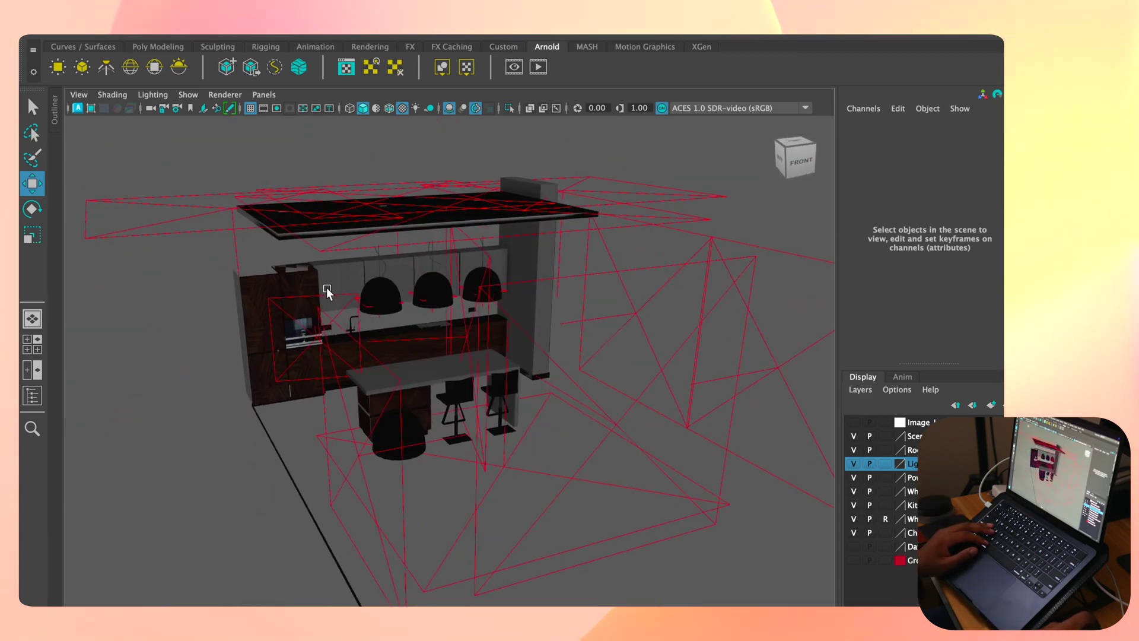
# - Close the Project Window without changes, then open Cars.0049.ma from the scenes folder
pyautogui.click(51, 34)
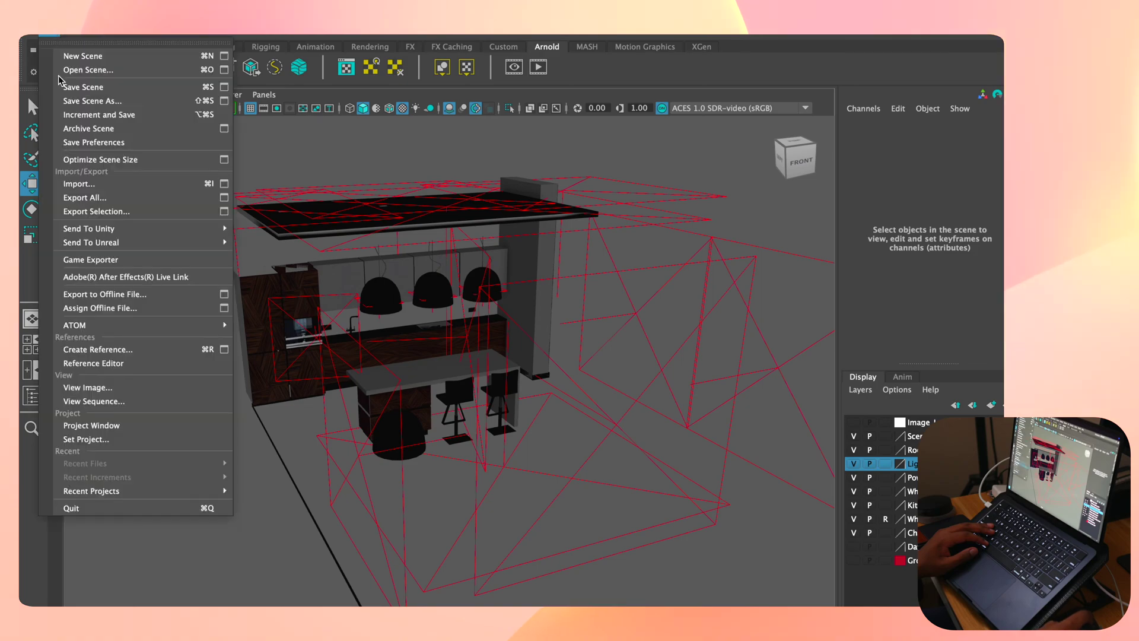
pyautogui.click(121, 426)
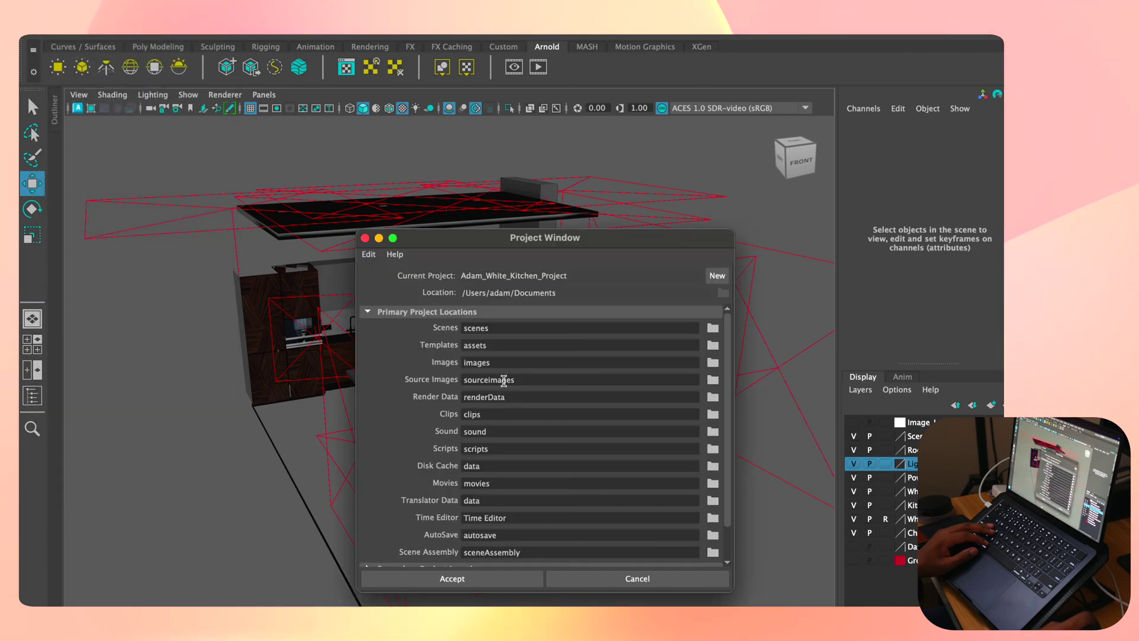
pyautogui.click(614, 577)
pyautogui.click(51, 34)
pyautogui.click(84, 442)
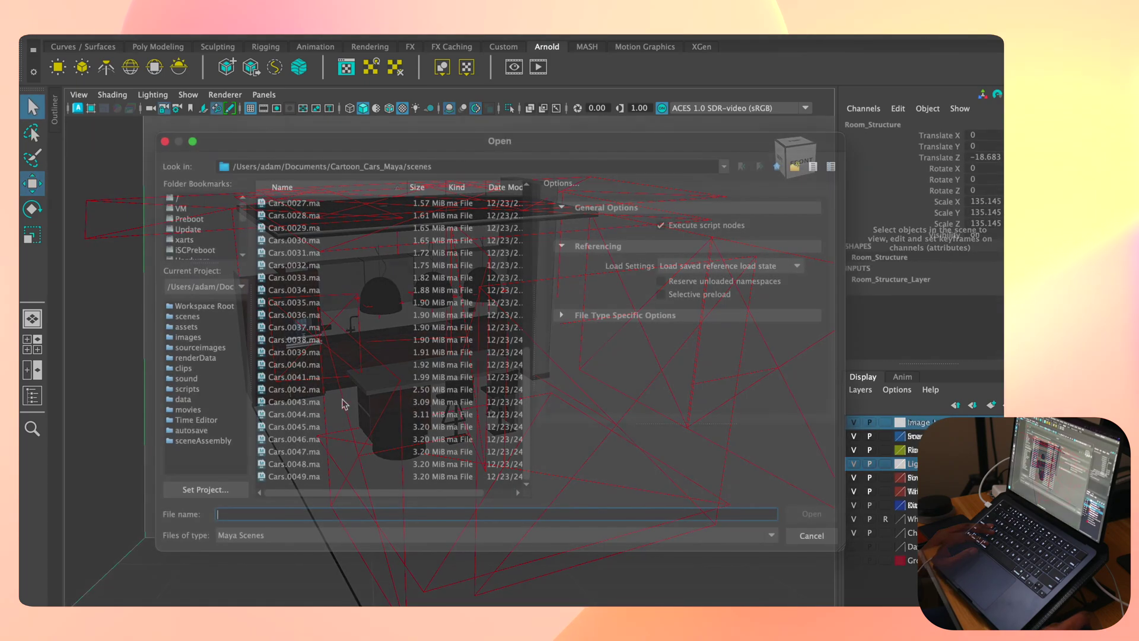
pyautogui.doubleClick(310, 478)
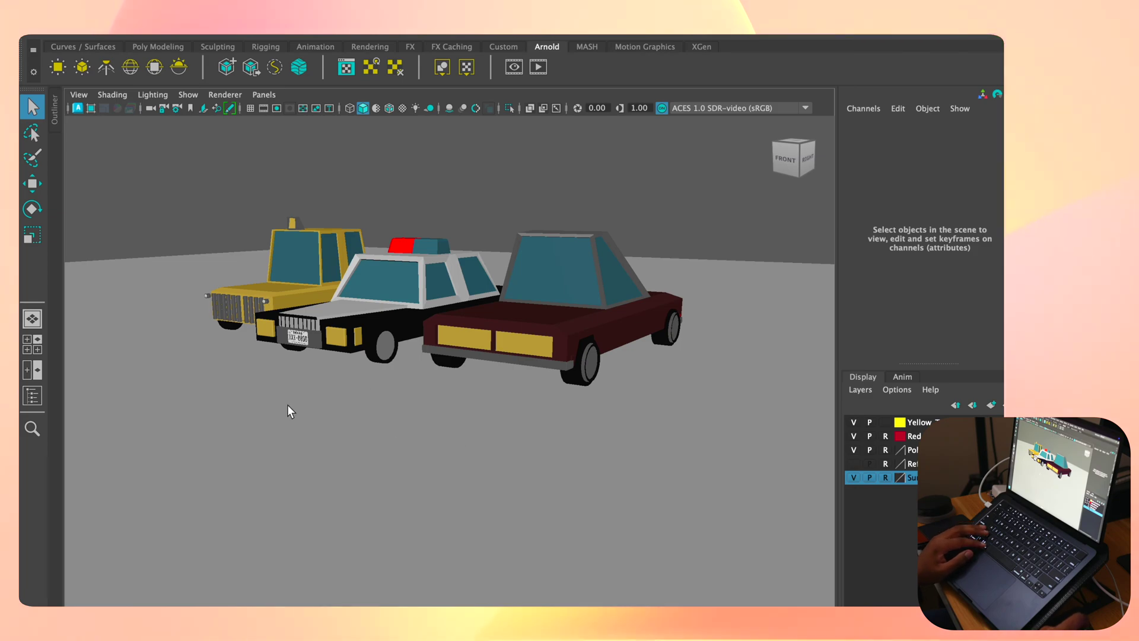
# - Orbit and zoom around the three cars to view them from front-left and front-right
pyautogui.keyDown('alt'); pyautogui.moveTo(223, 389); pyautogui.dragTo(486, 397); pyautogui.keyUp('alt')
pyautogui.keyDown('alt'); pyautogui.moveTo(483, 391); pyautogui.dragTo(643, 360, button='right'); pyautogui.keyUp('alt')
pyautogui.keyDown('alt'); pyautogui.moveTo(643, 360); pyautogui.dragTo(593, 354); pyautogui.keyUp('alt')
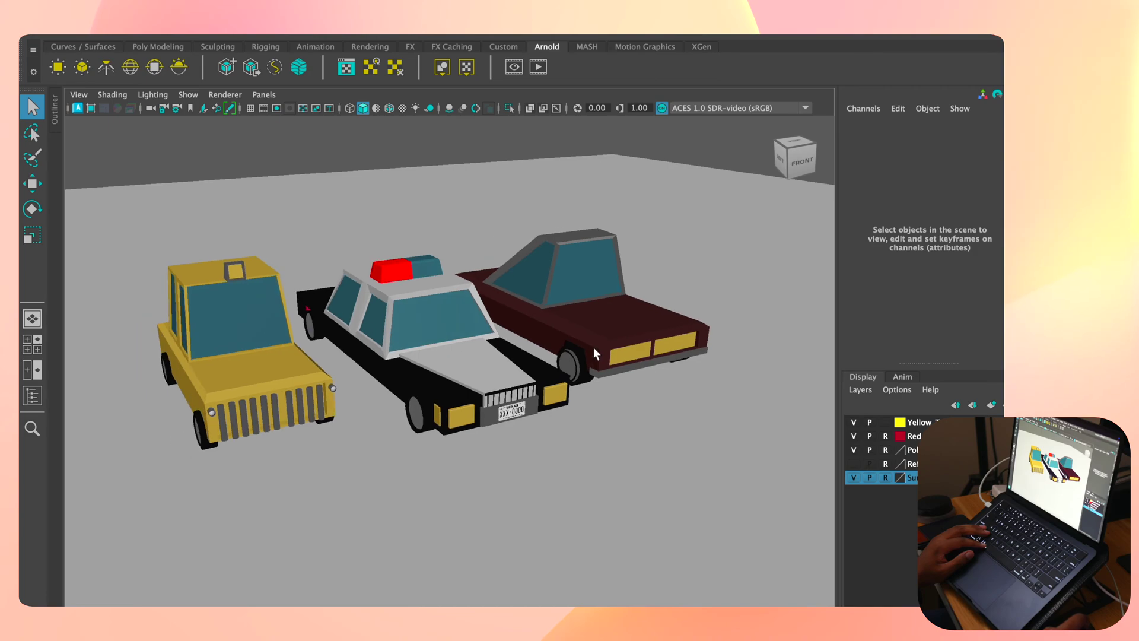
pyautogui.keyDown('alt'); pyautogui.moveTo(593, 348); pyautogui.dragTo(639, 354, button='right'); pyautogui.keyUp('alt')
pyautogui.keyDown('alt'); pyautogui.moveTo(639, 353); pyautogui.dragTo(522, 381); pyautogui.keyUp('alt')
pyautogui.scroll(3, 515, 384)
pyautogui.scroll(1, 515, 384)
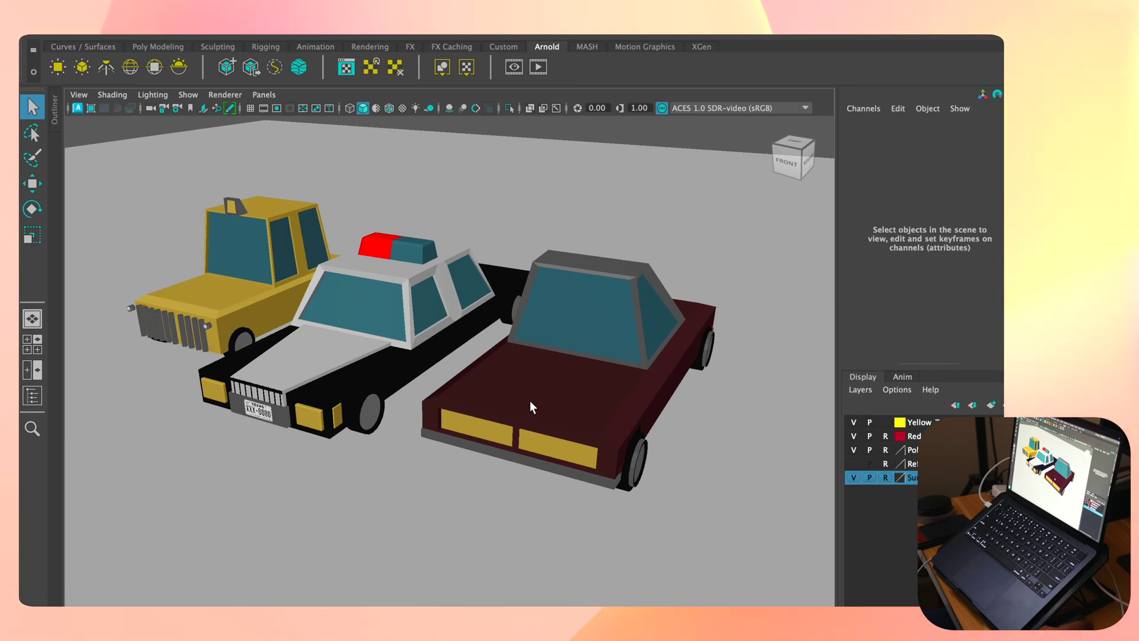
pyautogui.scroll(-3, 533, 399)
pyautogui.scroll(1, 482, 273)
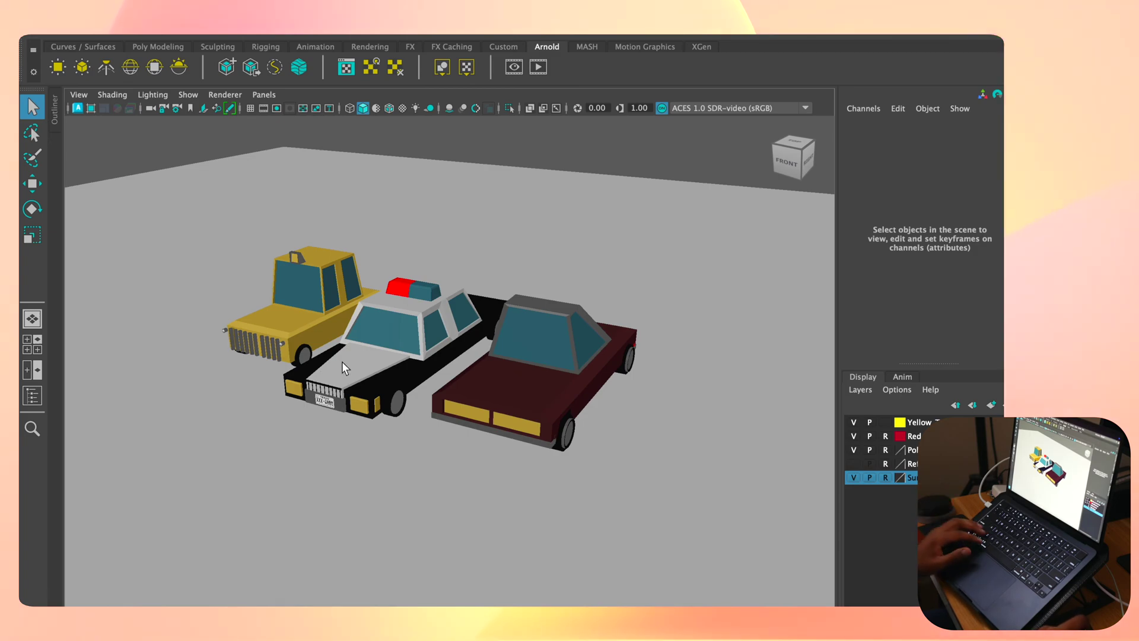
pyautogui.keyDown('alt'); pyautogui.moveTo(316, 357); pyautogui.dragTo(472, 412); pyautogui.keyUp('alt')
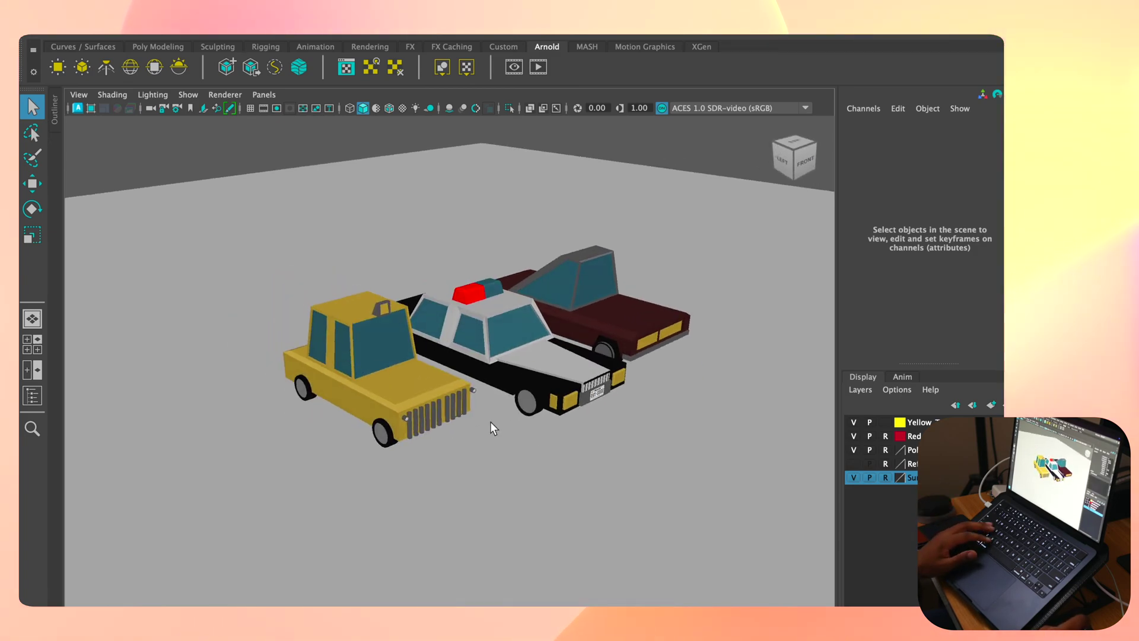
pyautogui.click(373, 387)
pyautogui.click(483, 448)
pyautogui.keyDown('alt'); pyautogui.moveTo(516, 452); pyautogui.dragTo(546, 477); pyautogui.keyUp('alt')
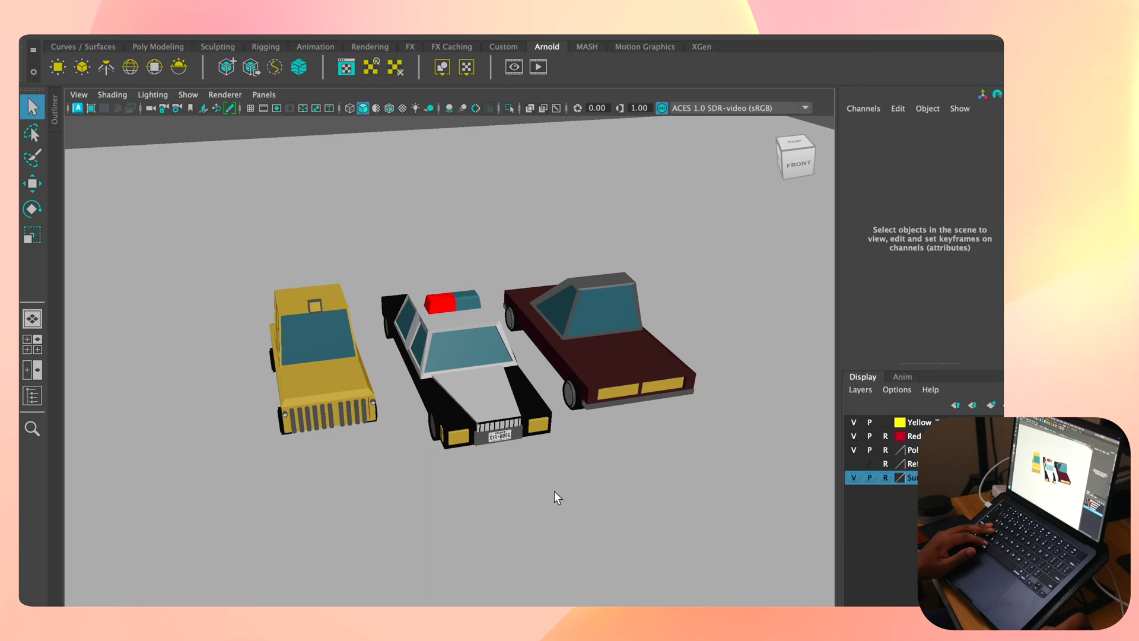
# - Make the Red, Pol and Sur layers selectable, then select and frame the maroon car
pyautogui.click(885, 450)
pyautogui.click(886, 436)
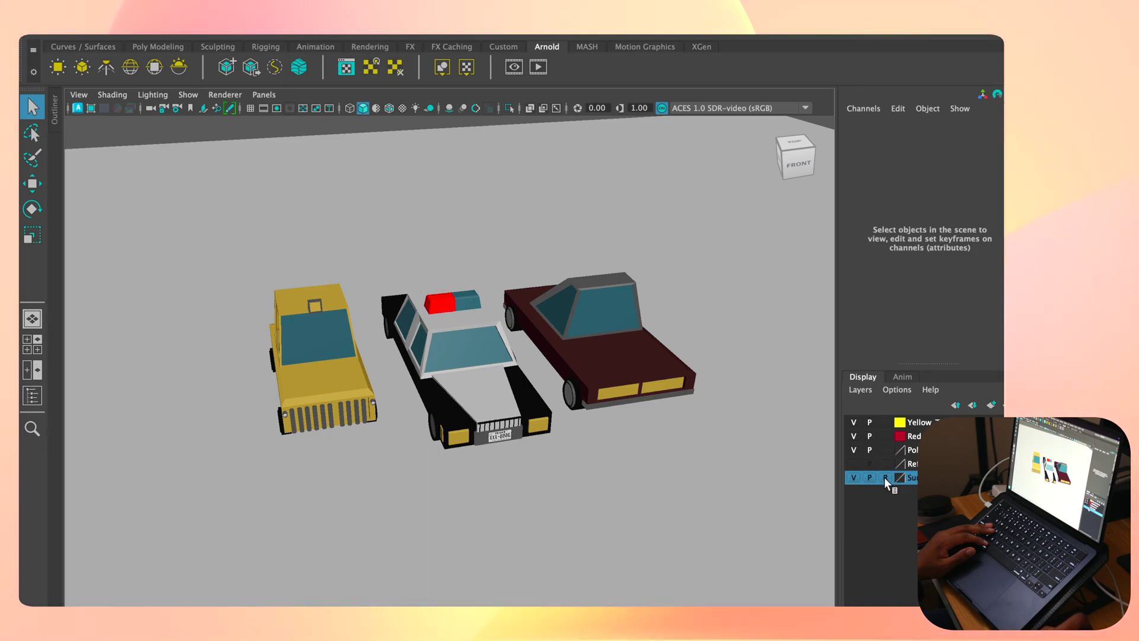
pyautogui.click(886, 477)
pyautogui.click(596, 346)
pyautogui.keyDown('alt'); pyautogui.moveTo(664, 428); pyautogui.dragTo(614, 418); pyautogui.keyUp('alt')
pyautogui.keyDown('alt'); pyautogui.moveTo(614, 418); pyautogui.dragTo(540, 415, button='right'); pyautogui.keyUp('alt')
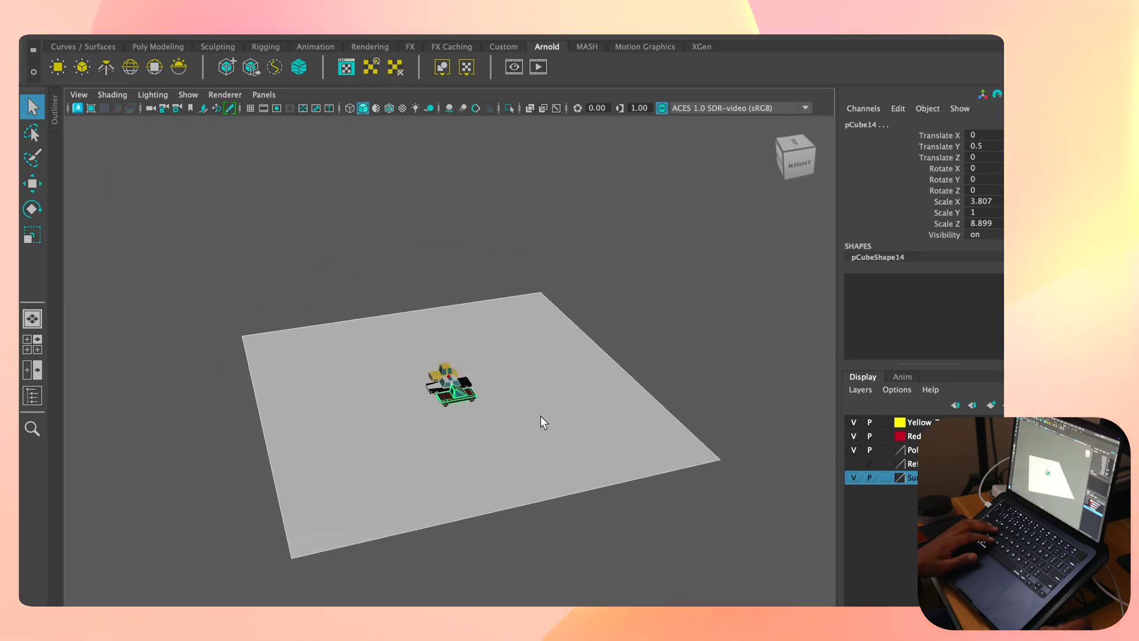
pyautogui.press('f')
# - Check the yellow taxi and the ground plane from several angles, selecting each in turn
pyautogui.keyDown('alt'); pyautogui.moveTo(529, 432); pyautogui.dragTo(503, 360); pyautogui.keyUp('alt')
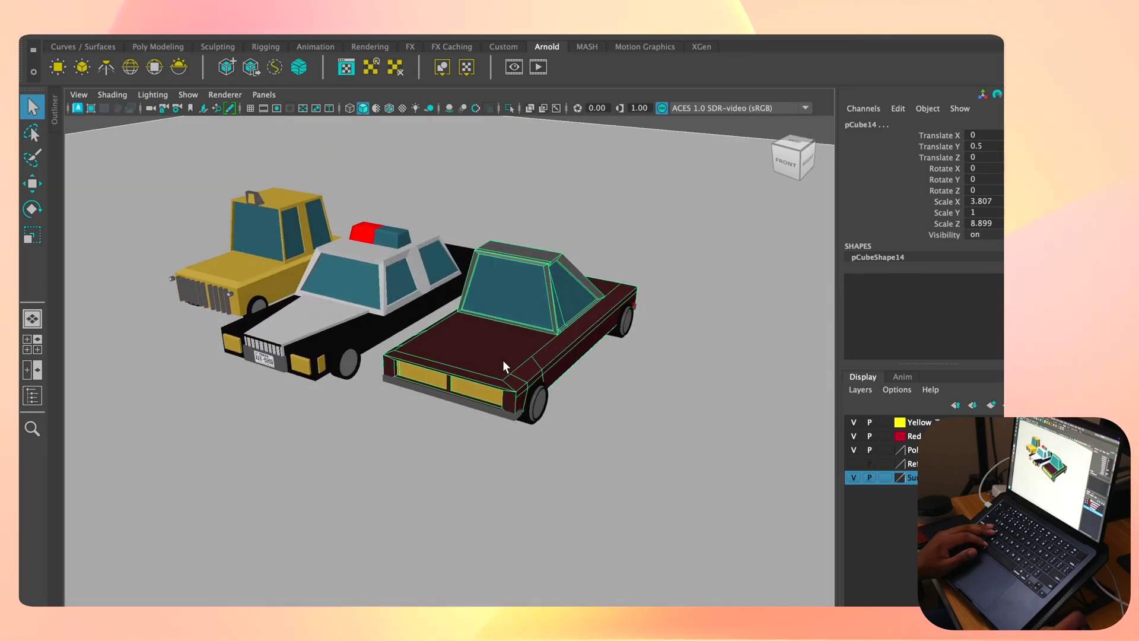
pyautogui.click(358, 506)
pyautogui.moveTo(336, 415)
pyautogui.keyDown('alt'); pyautogui.mouseDown()
pyautogui.moveTo(386, 345)
pyautogui.moveTo(433, 354)
pyautogui.moveTo(350, 410)
pyautogui.mouseUp(); pyautogui.keyUp('alt')
pyautogui.click(351, 409)
pyautogui.click(400, 475)
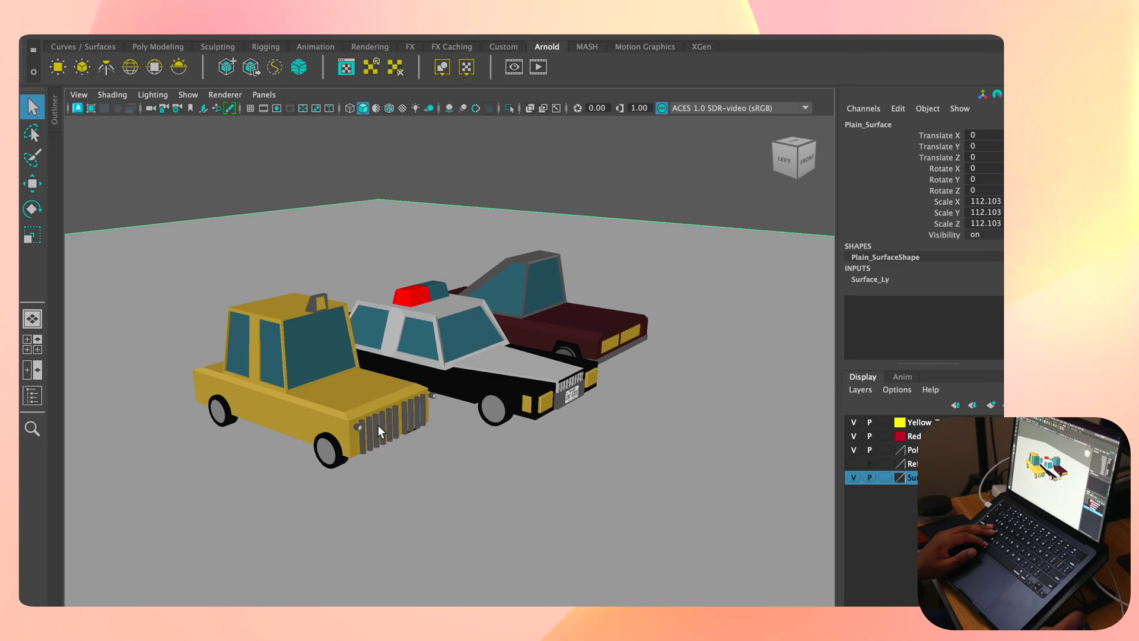
pyautogui.click(379, 425)
pyautogui.click(445, 480)
pyautogui.keyDown('alt'); pyautogui.moveTo(449, 479); pyautogui.dragTo(425, 483); pyautogui.keyUp('alt')
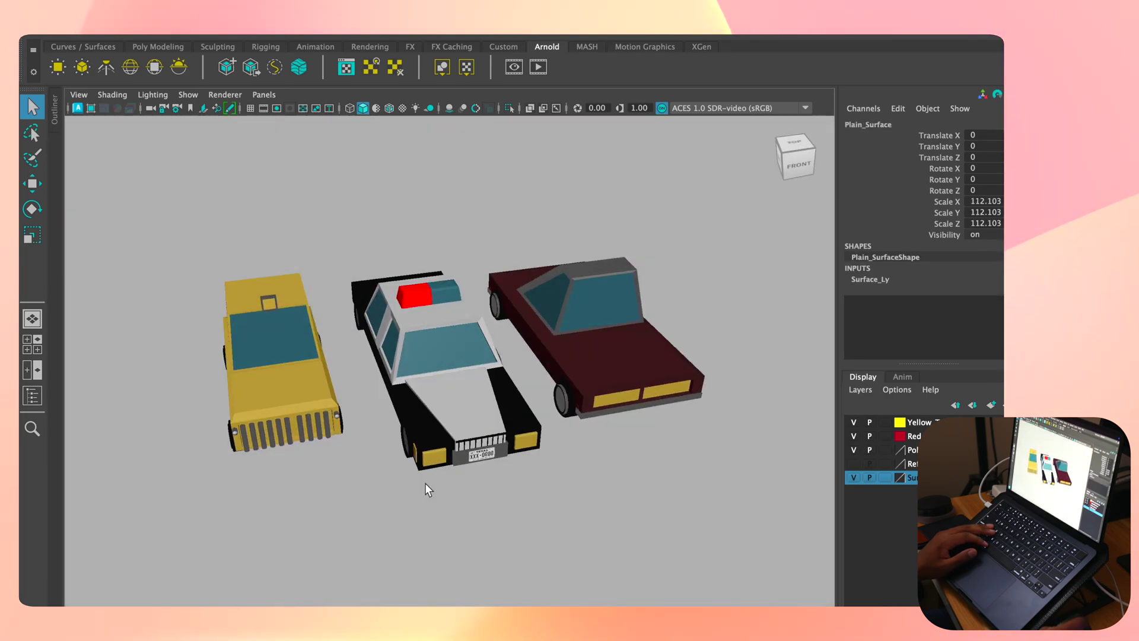
pyautogui.click(259, 357)
# - Orbit to a low side view and a front view, selecting the police car and dark red sedan
pyautogui.keyDown('alt'); pyautogui.moveTo(274, 510); pyautogui.dragTo(399, 189); pyautogui.keyUp('alt')
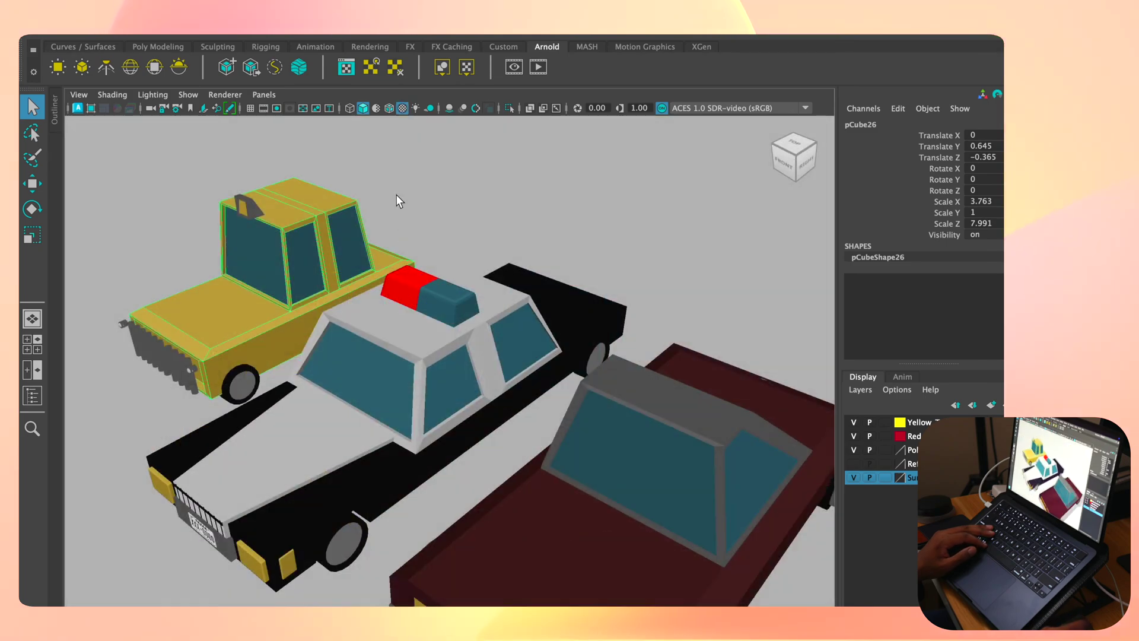
pyautogui.scroll(-6, 440, 275)
pyautogui.keyDown('alt'); pyautogui.moveTo(465, 311); pyautogui.dragTo(446, 193); pyautogui.keyUp('alt')
pyautogui.scroll(10, 446, 193)
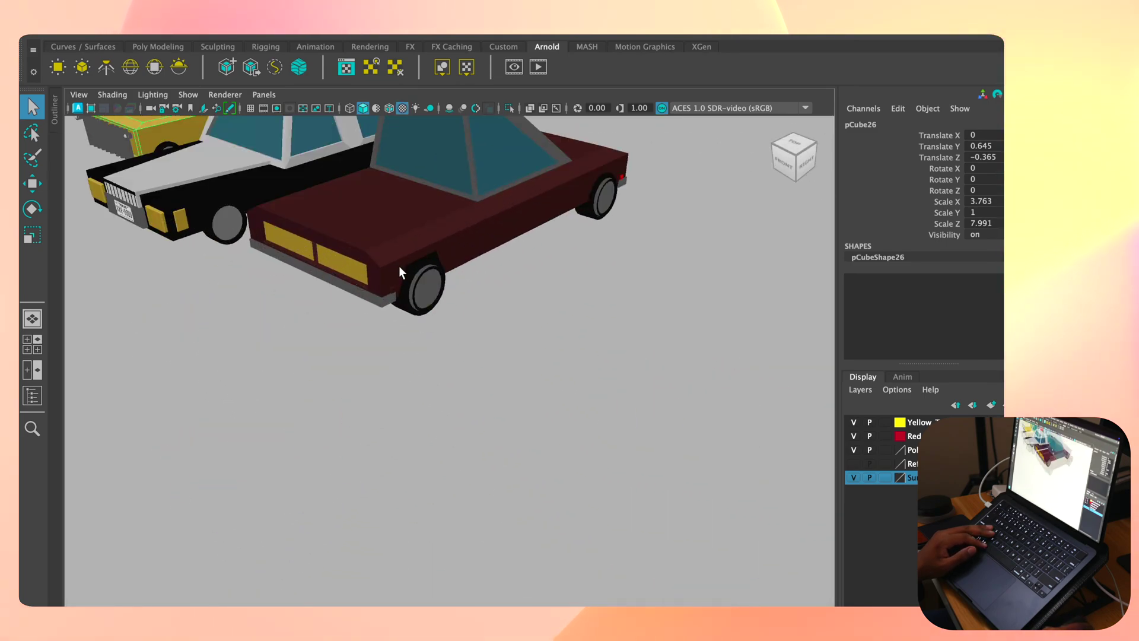
pyautogui.keyDown('alt'); pyautogui.moveTo(398, 265); pyautogui.dragTo(557, 369); pyautogui.keyUp('alt')
pyautogui.scroll(3, 555, 368)
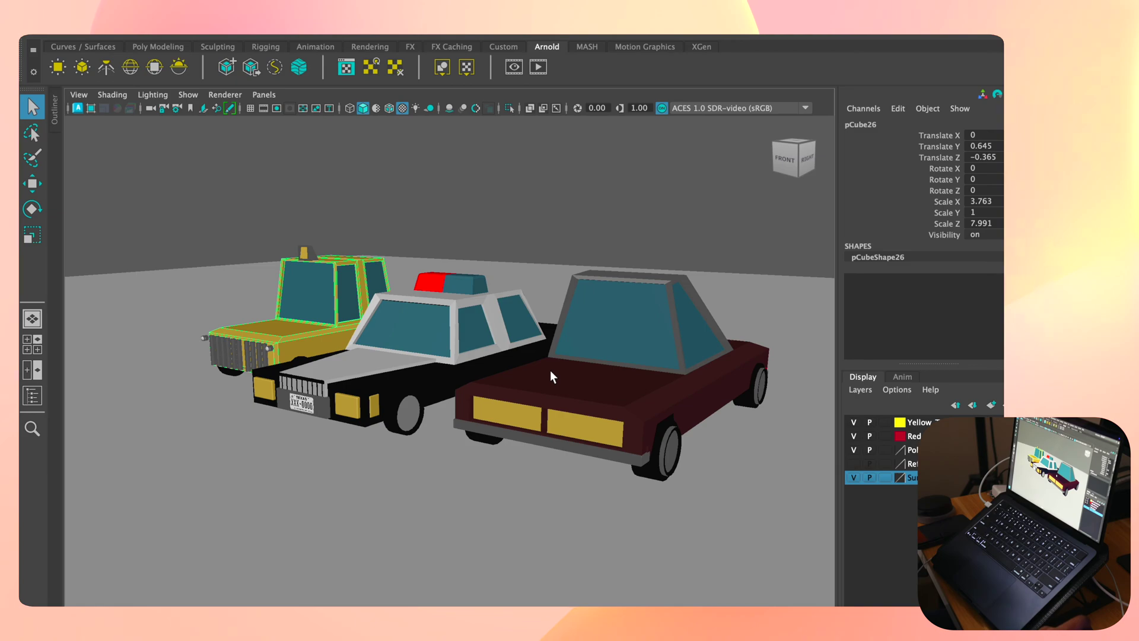
pyautogui.click(361, 365)
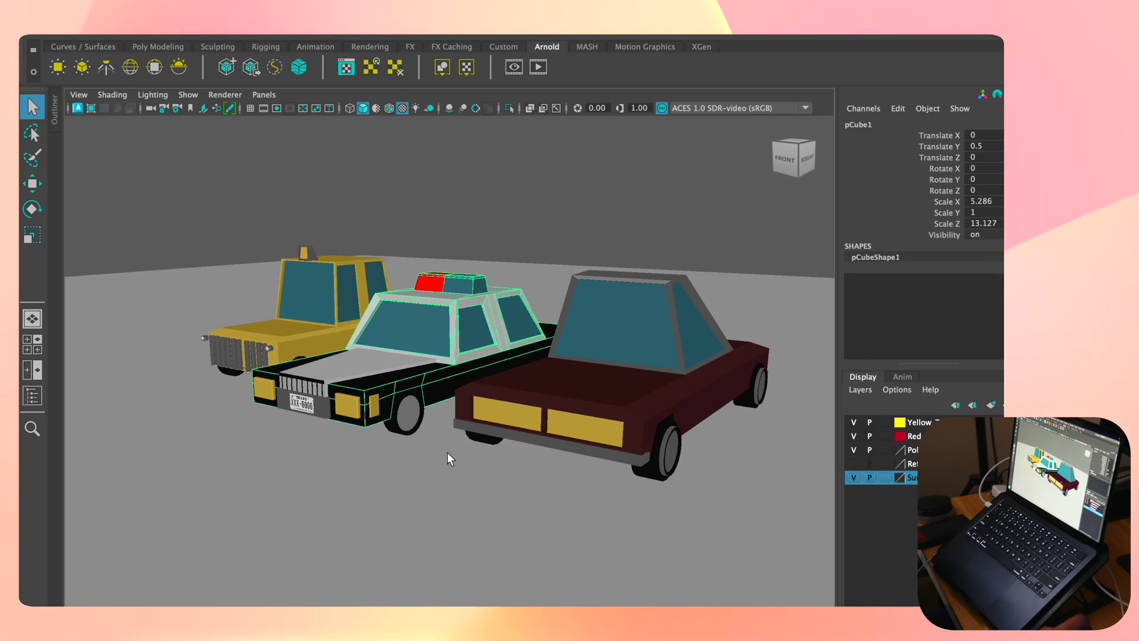
pyautogui.click(610, 383)
pyautogui.press('space')
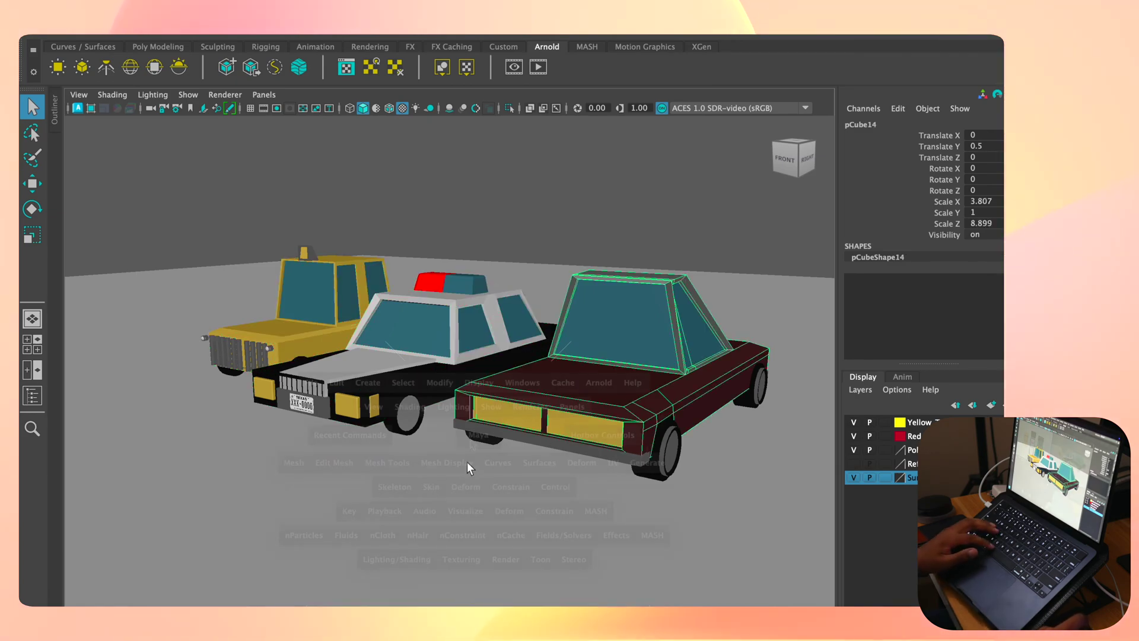
# - Close the viewport panel menu, deselect the red car in the top view, and maximise the top view
pyautogui.click(263, 95)
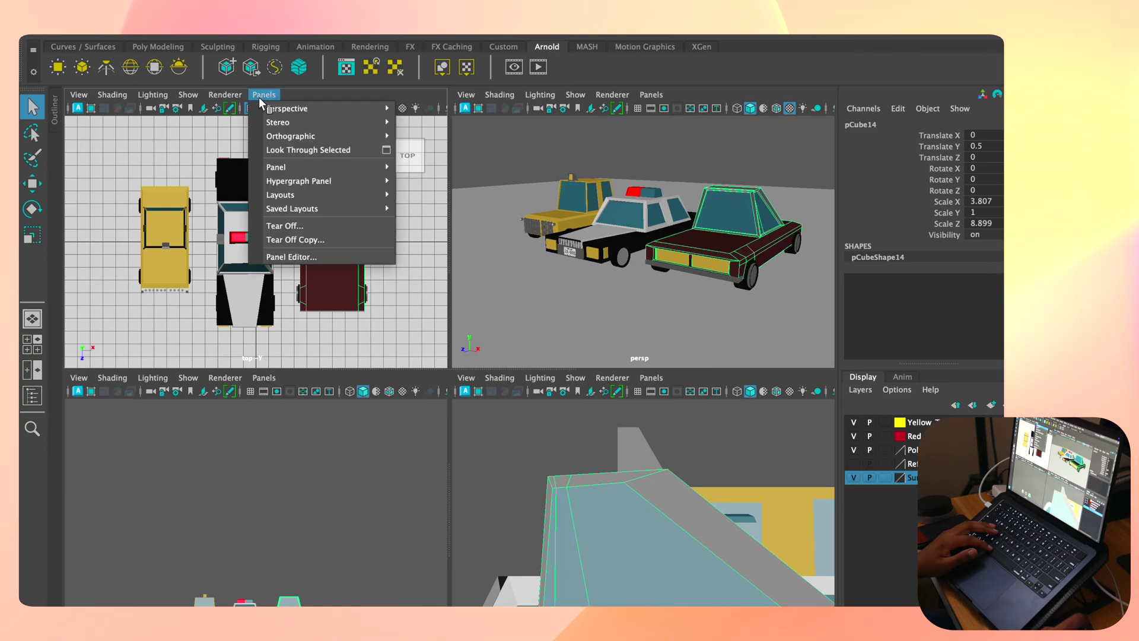
pyautogui.moveTo(294, 112)
pyautogui.click(263, 95)
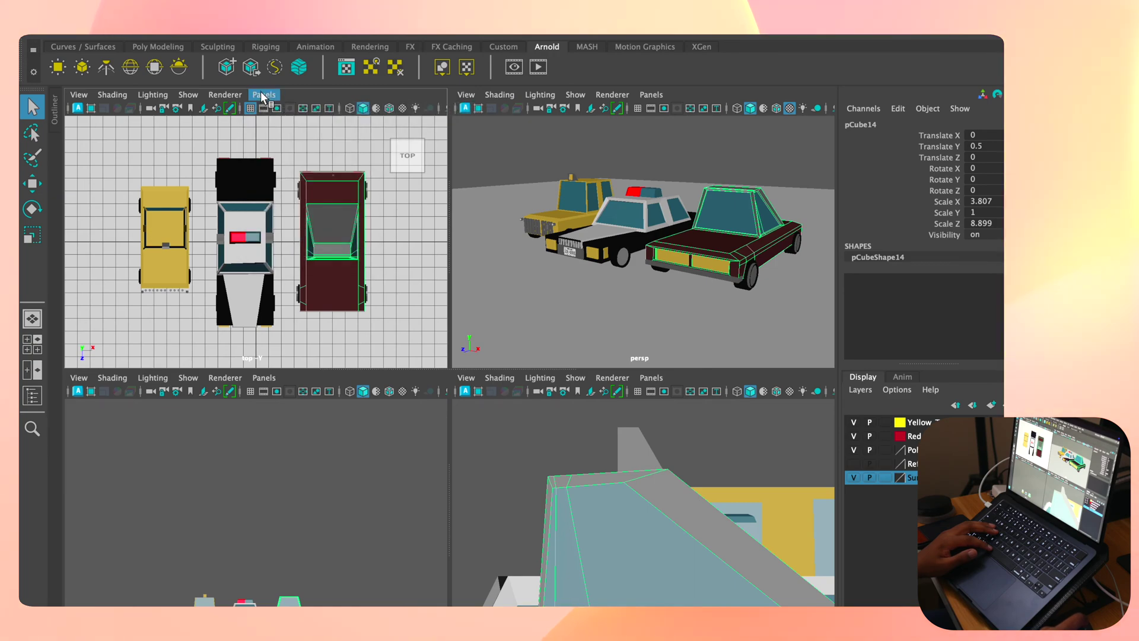
pyautogui.click(301, 155)
pyautogui.press('space')
pyautogui.press('space')
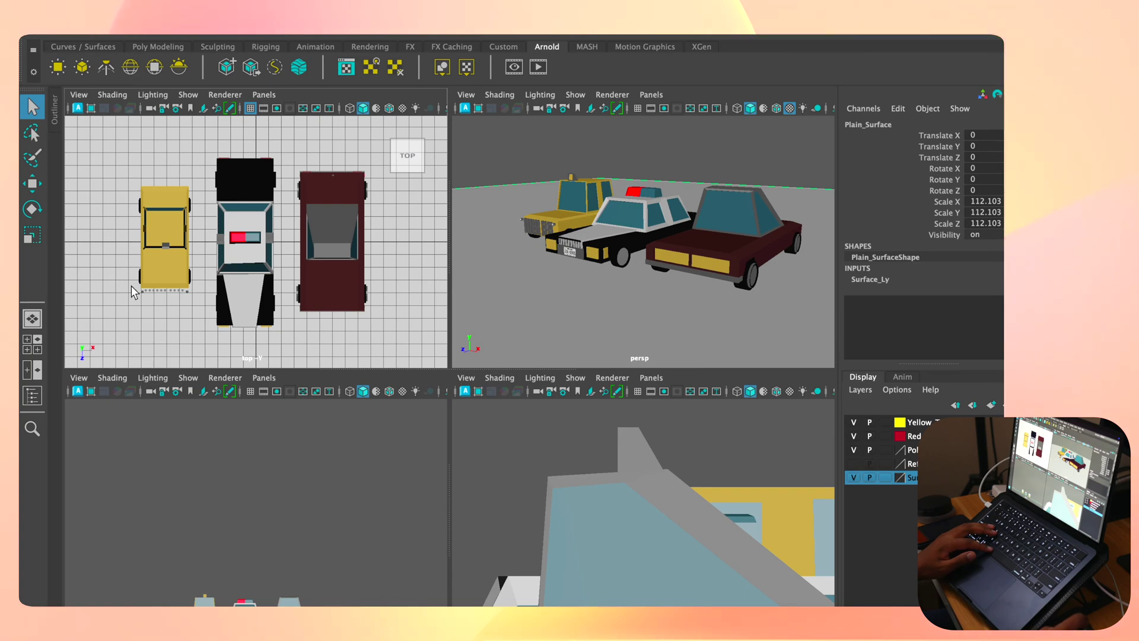
pyautogui.press('space')
# - Marquee-select the taxi's front grille bars and nudge them back toward the body along Z
pyautogui.scroll(5, 318, 397)
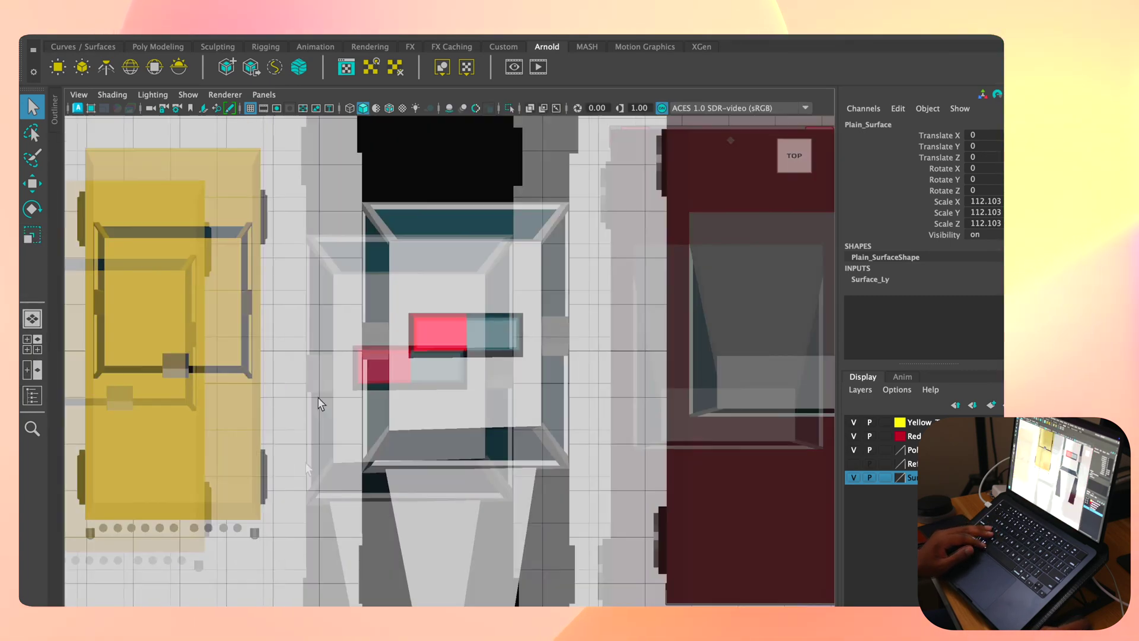
pyautogui.keyDown('alt'); pyautogui.moveTo(318, 397); pyautogui.dragTo(447, 328, button='middle'); pyautogui.keyUp('alt')
pyautogui.scroll(5, 338, 390)
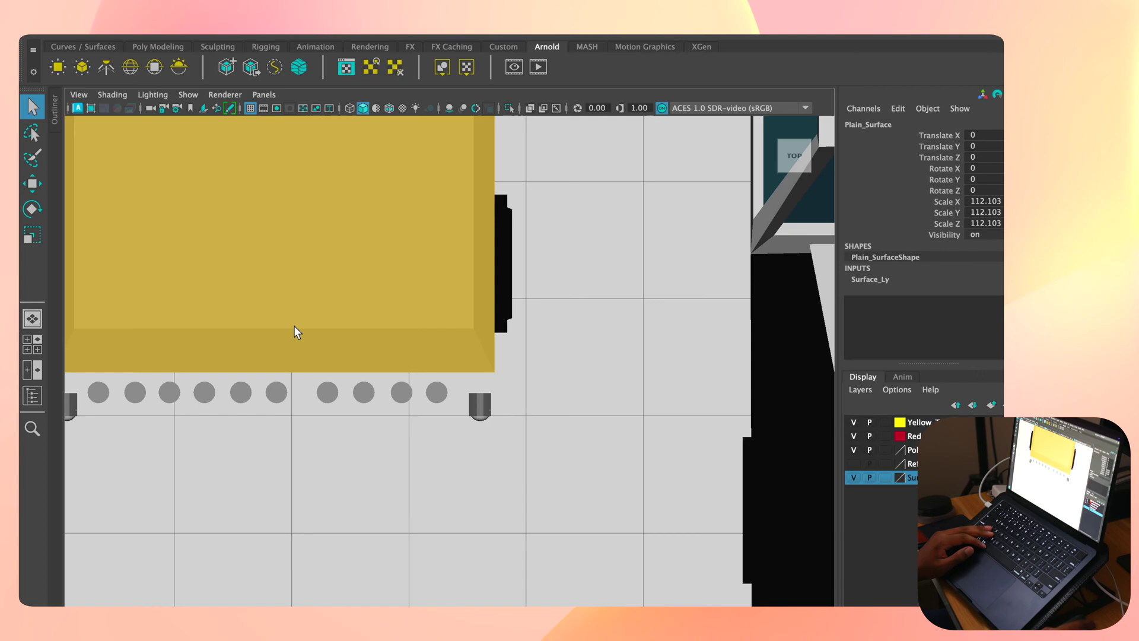
pyautogui.keyDown('alt'); pyautogui.moveTo(294, 326); pyautogui.dragTo(491, 287, button='middle'); pyautogui.keyUp('alt')
pyautogui.moveTo(555, 406); pyautogui.dragTo(725, 397)
pyautogui.moveTo(318, 410); pyautogui.dragTo(319, 386)
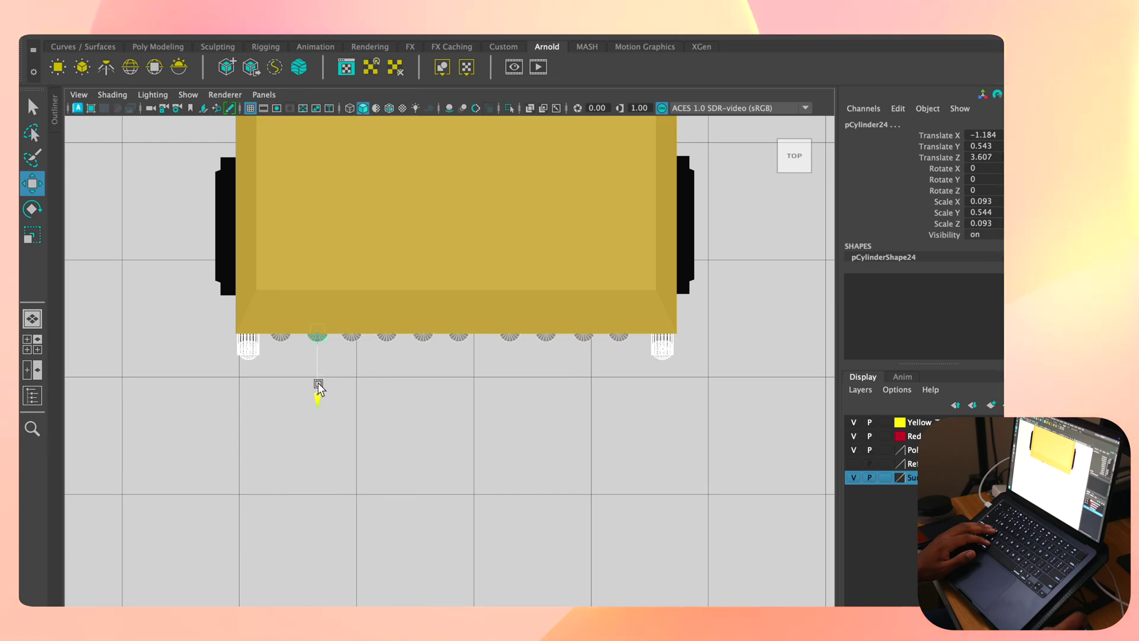
pyautogui.click(442, 372)
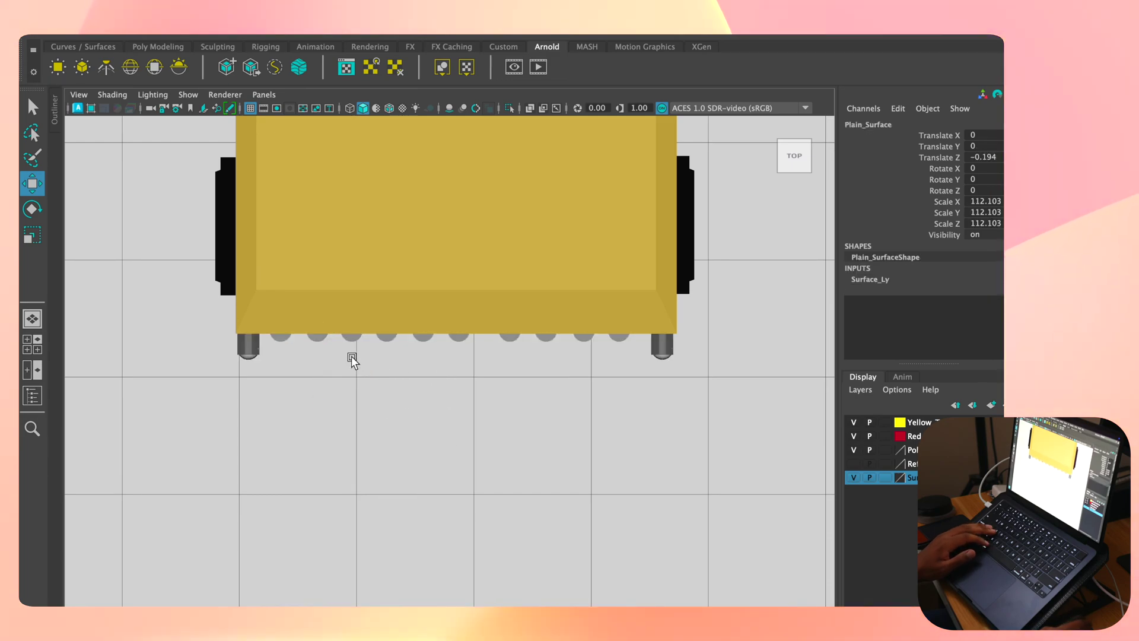
# - Select and frame the grille's end cylinders and the small spheres at their ends
pyautogui.scroll(-3, 430, 426)
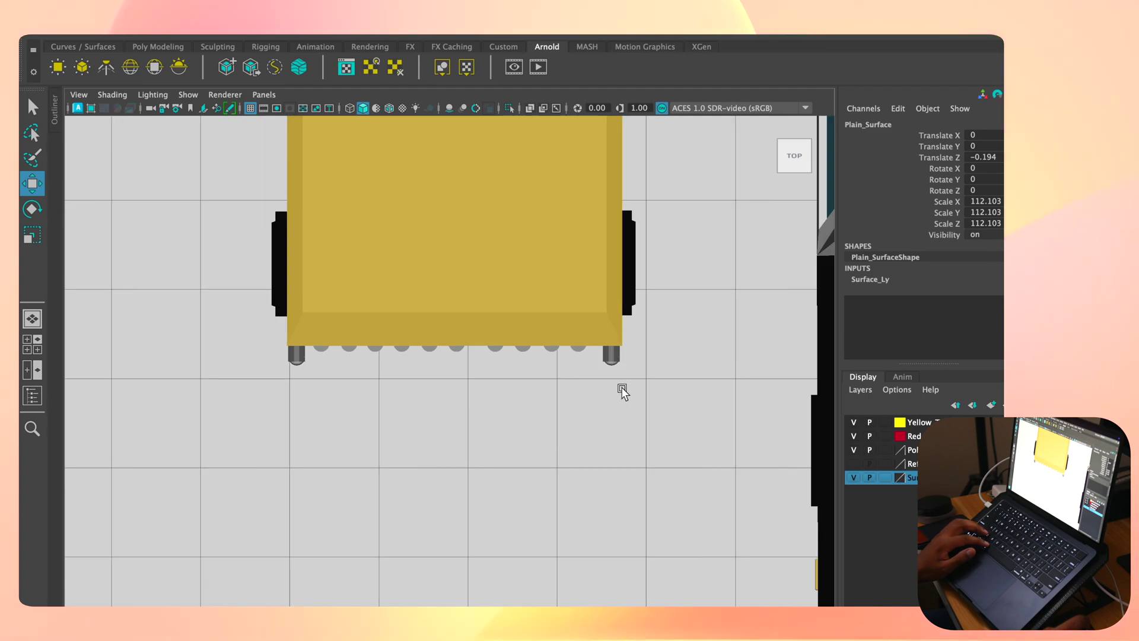
pyautogui.click(610, 348)
pyautogui.click(581, 387)
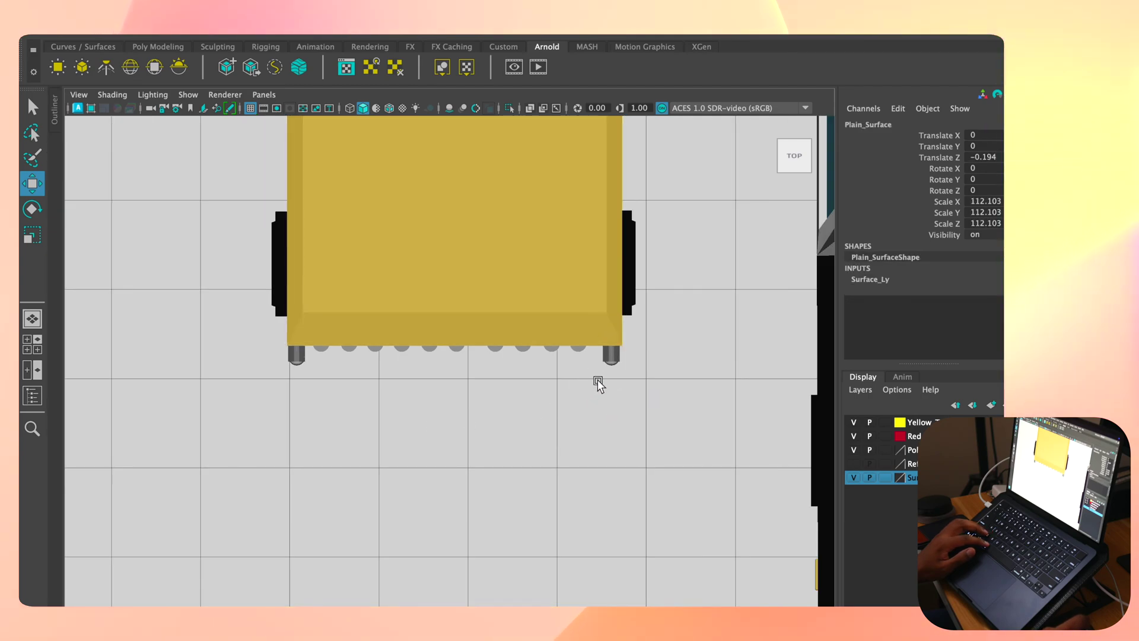
pyautogui.click(610, 364)
pyautogui.press('f')
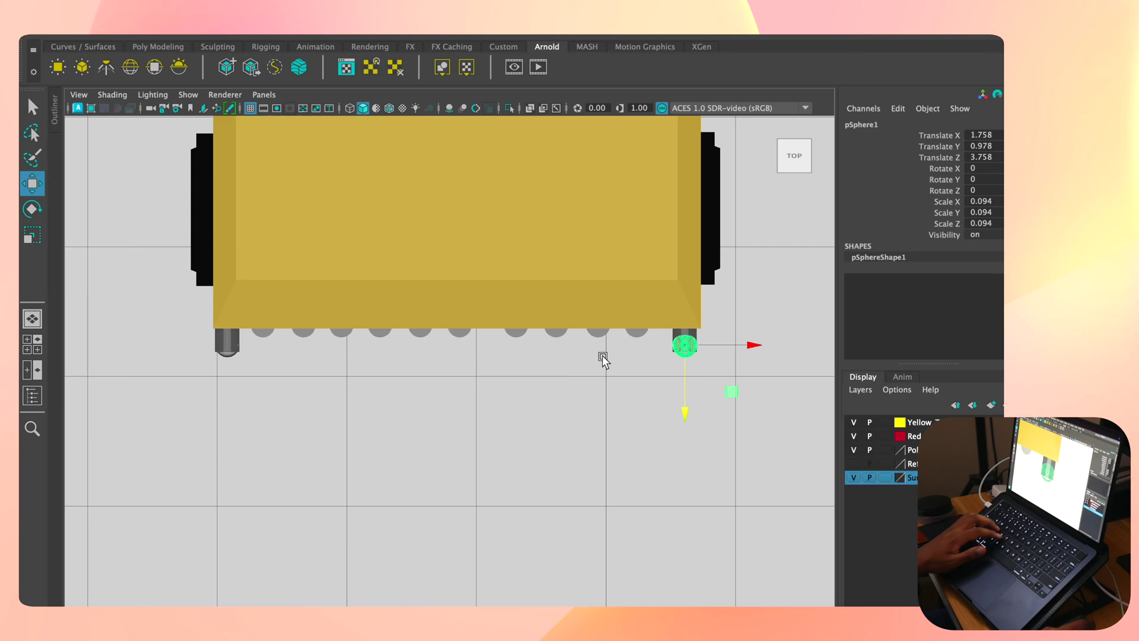
pyautogui.click(449, 338)
pyautogui.click(450, 339)
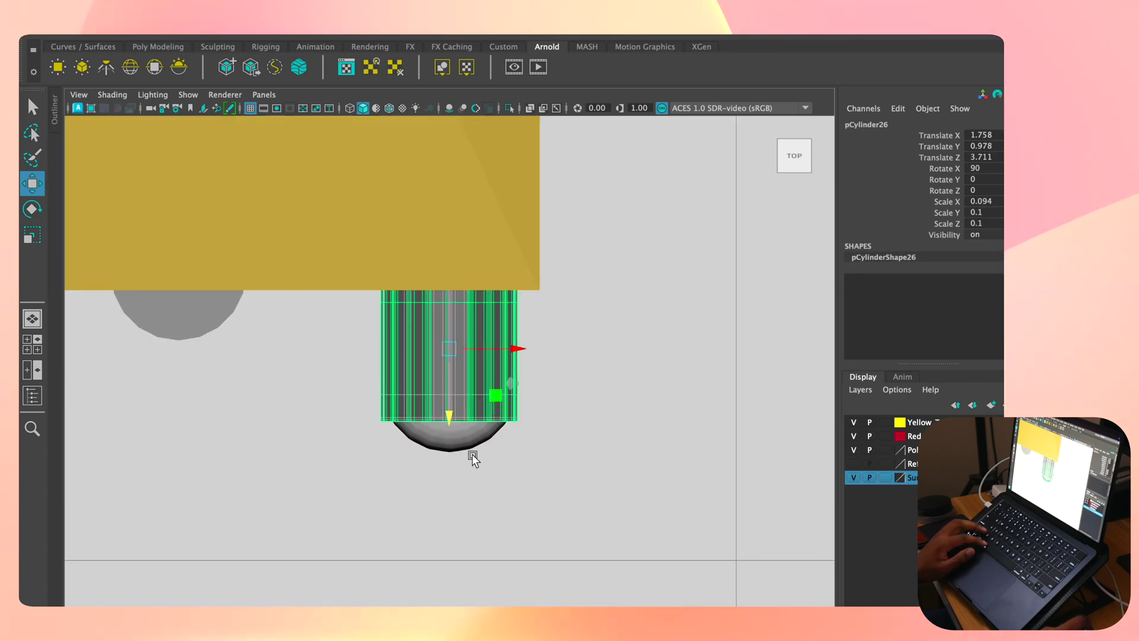
pyautogui.click(460, 425)
pyautogui.scroll(-5, 332, 388)
pyautogui.scroll(1, 407, 381)
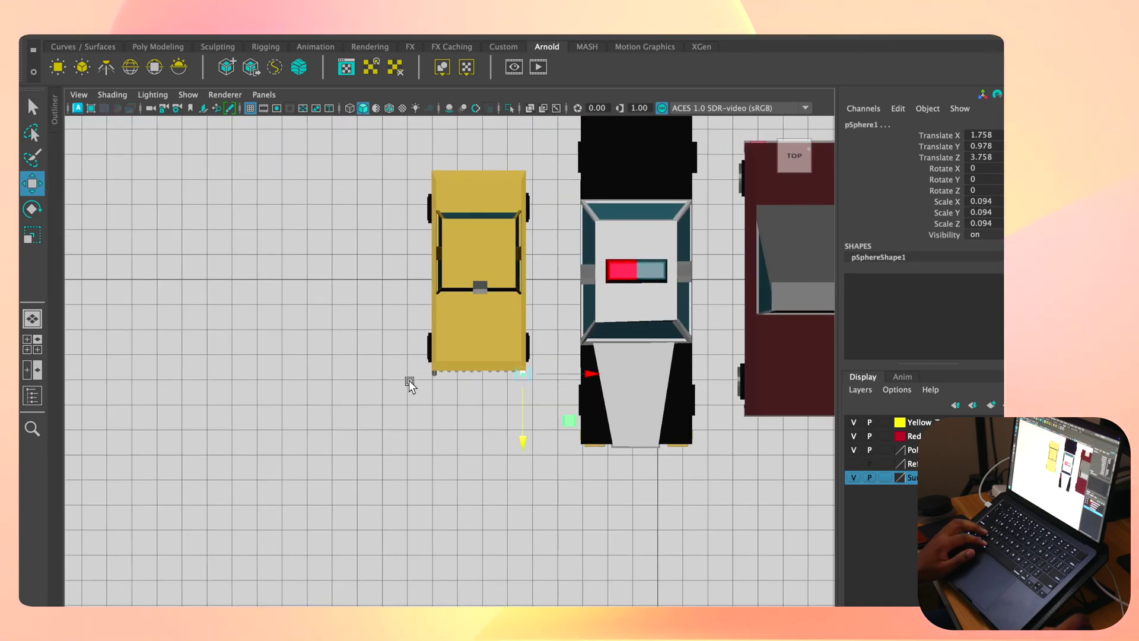
pyautogui.scroll(4, 429, 376)
pyautogui.scroll(6, 428, 376)
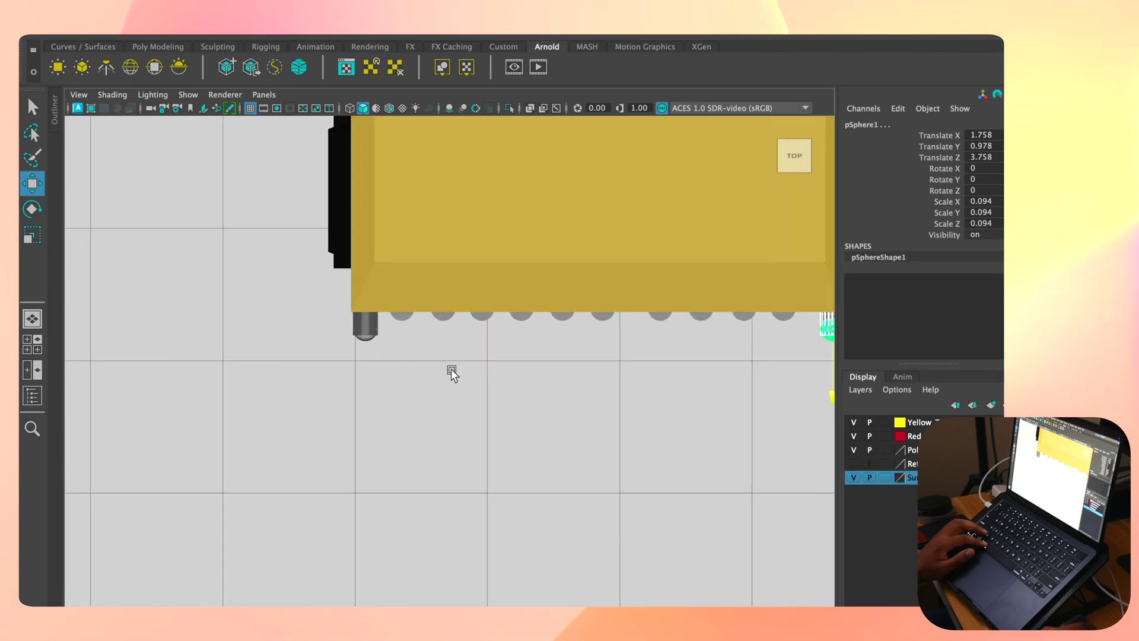
pyautogui.scroll(4, 421, 406)
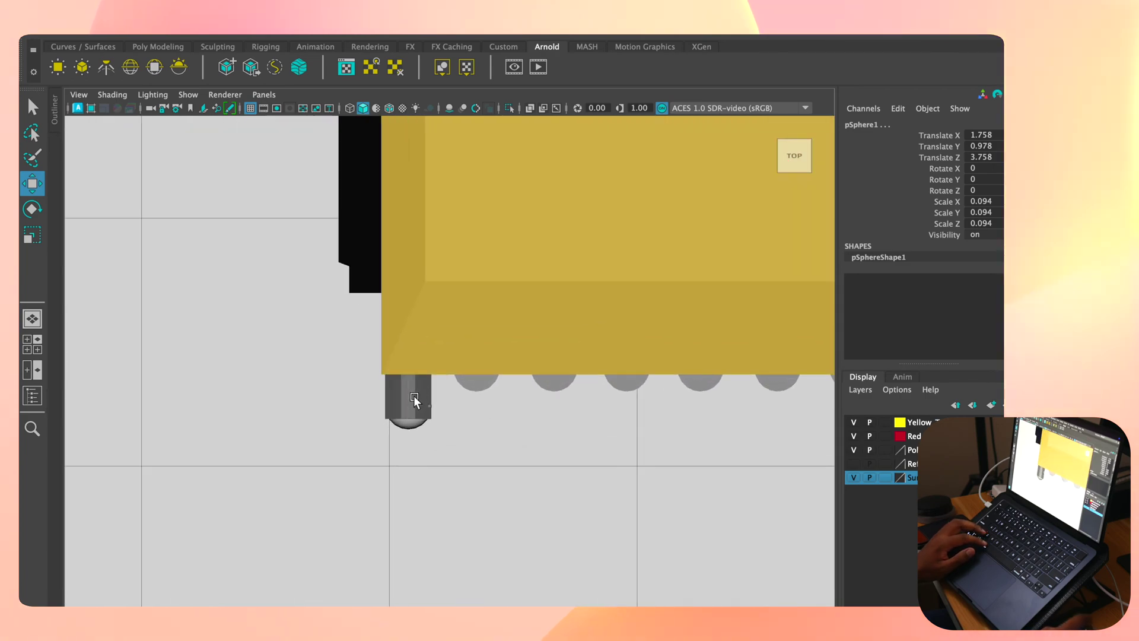
# - Move the left-end sphere slightly up along Z, to Translate Z 3.614
pyautogui.click(405, 423)
pyautogui.click(386, 460)
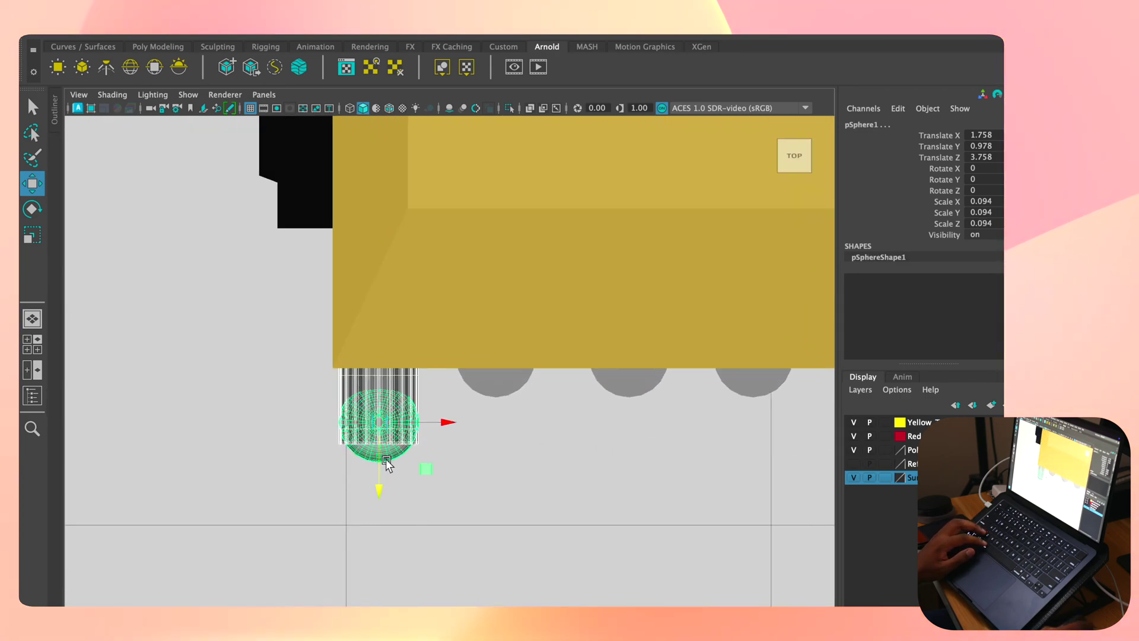
pyautogui.scroll(-5, 507, 436)
pyautogui.scroll(8, 507, 437)
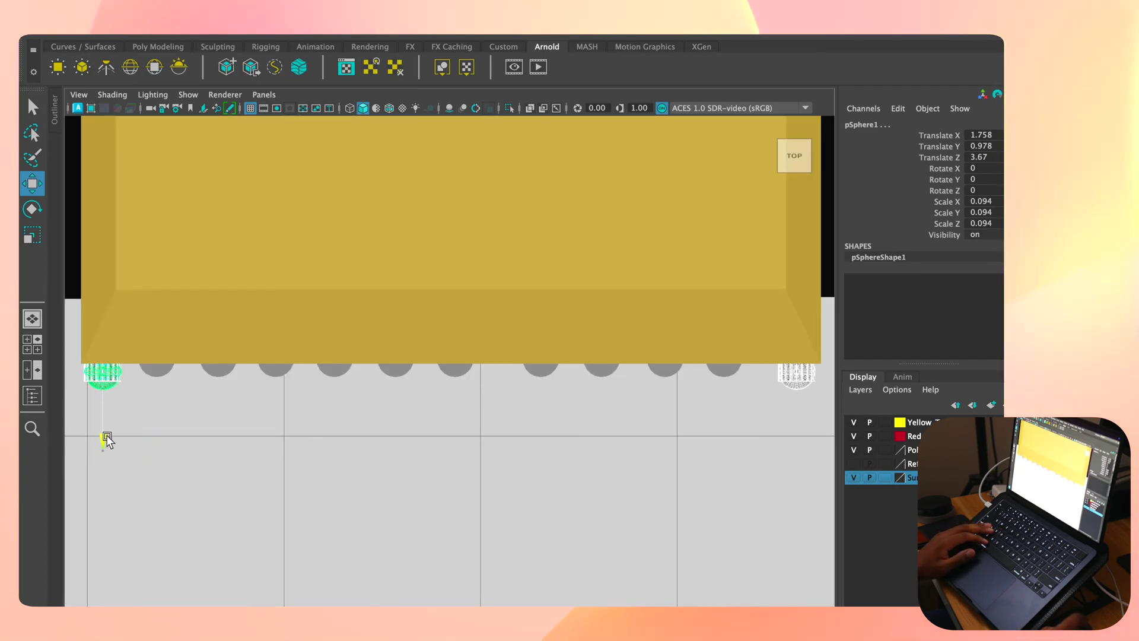
pyautogui.moveTo(106, 438); pyautogui.dragTo(109, 428)
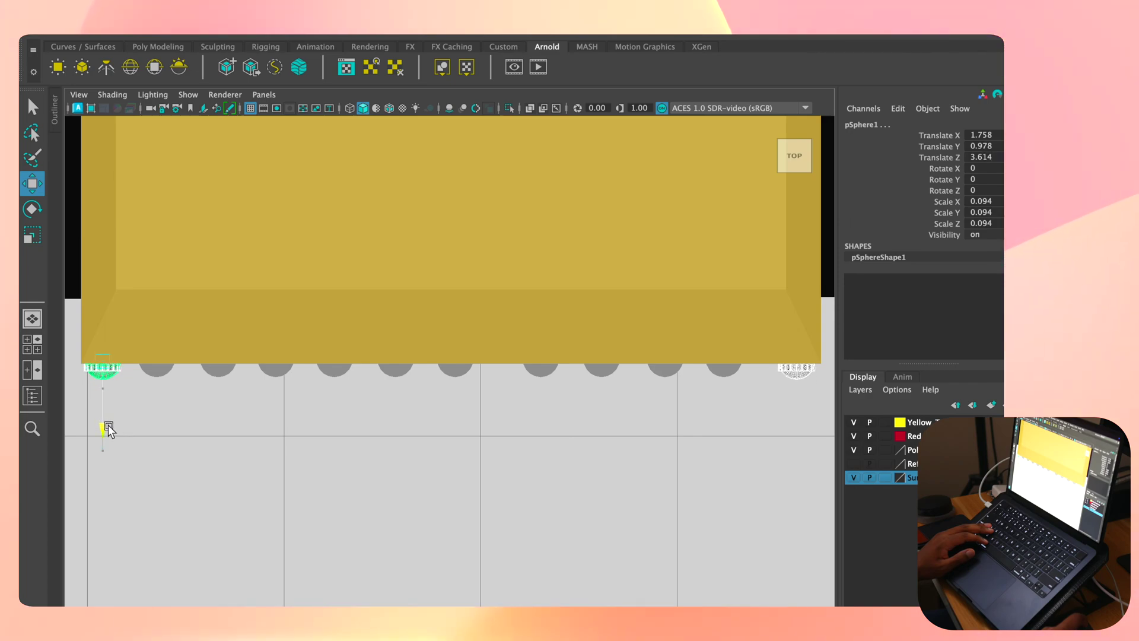
pyautogui.click(479, 393)
pyautogui.scroll(-5, 481, 393)
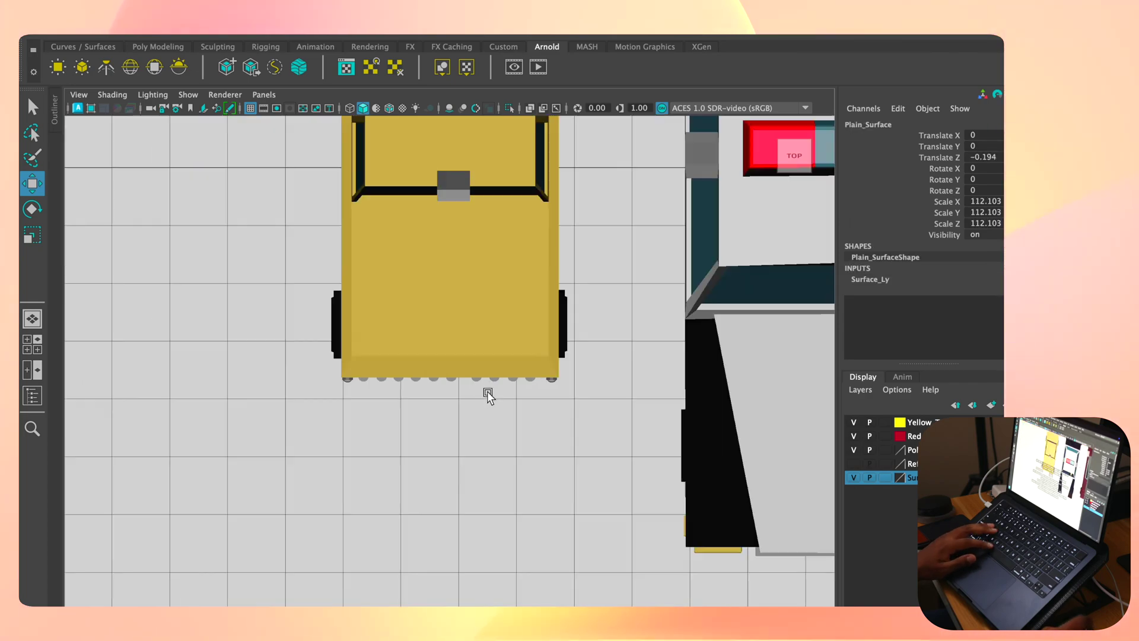
# - Dolly in over the taxi's hood, snap to the ViewCube LEFT view, then angle toward the police car
pyautogui.press('space')
pyautogui.press('space')
pyautogui.keyDown('alt'); pyautogui.moveTo(194, 382); pyautogui.dragTo(264, 368); pyautogui.keyUp('alt')
pyautogui.scroll(10, 263, 368)
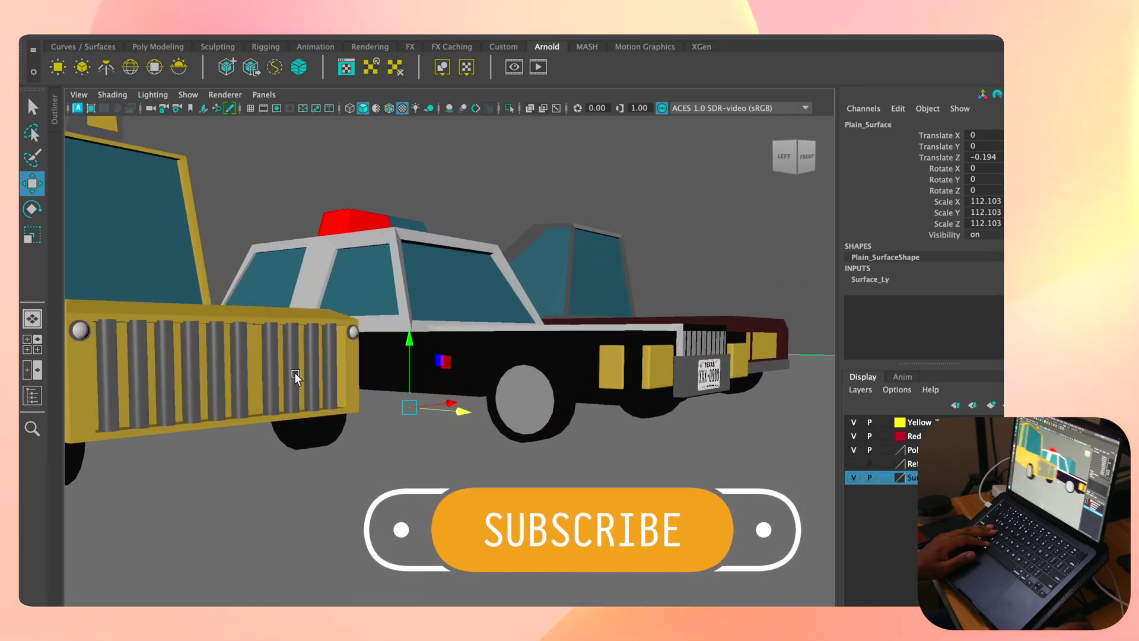
pyautogui.scroll(3, 447, 371)
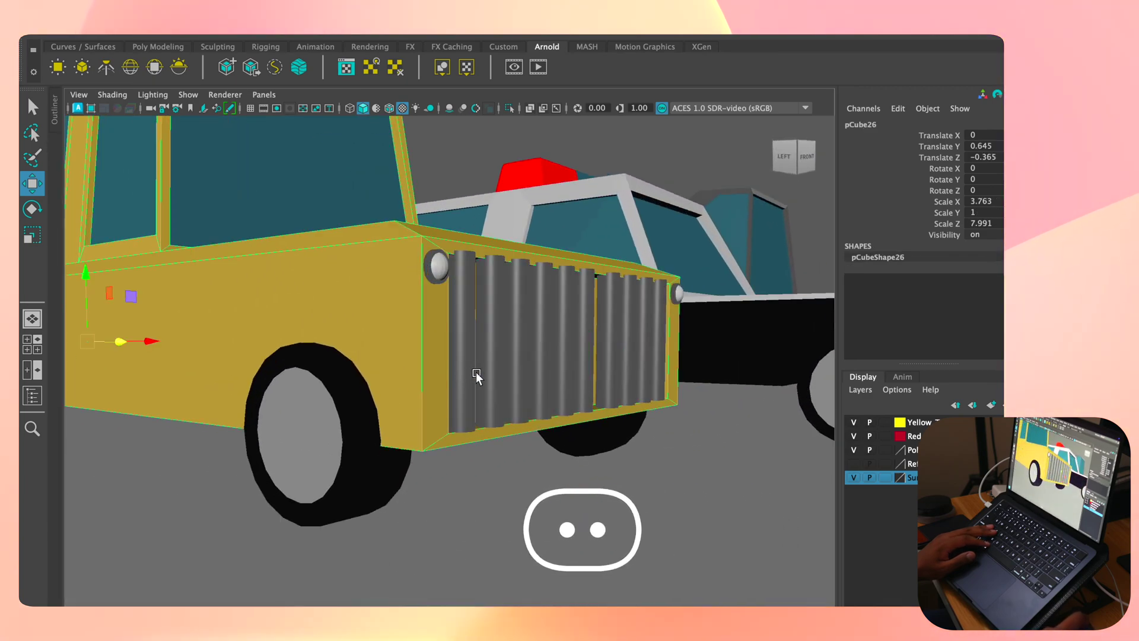
pyautogui.keyDown('alt'); pyautogui.moveTo(550, 447); pyautogui.dragTo(457, 414); pyautogui.keyUp('alt')
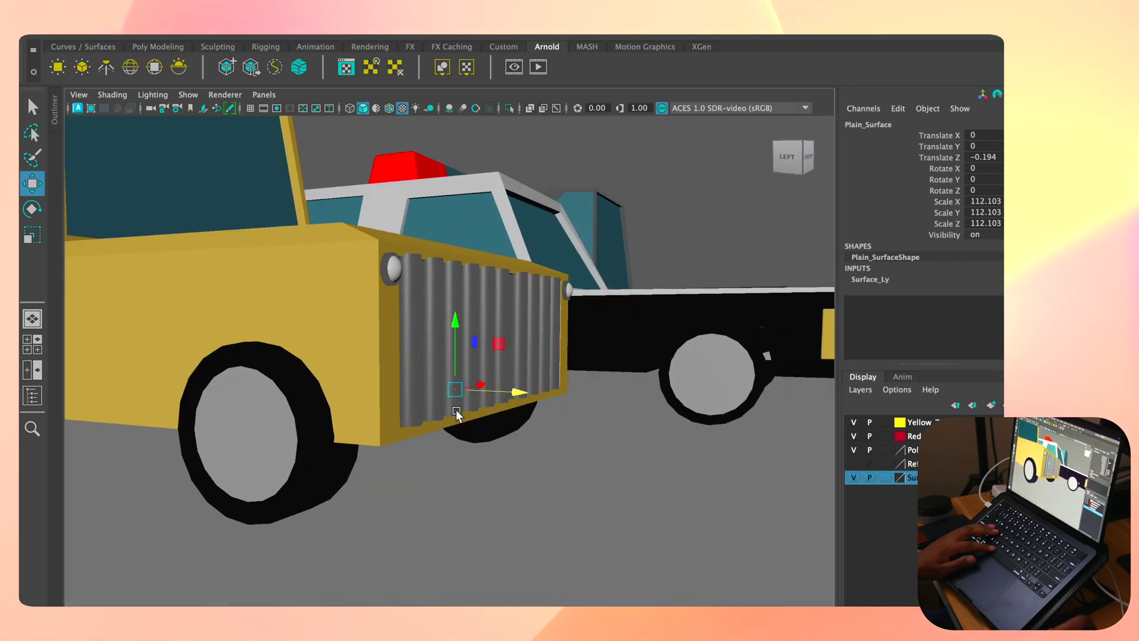
pyautogui.click(790, 155)
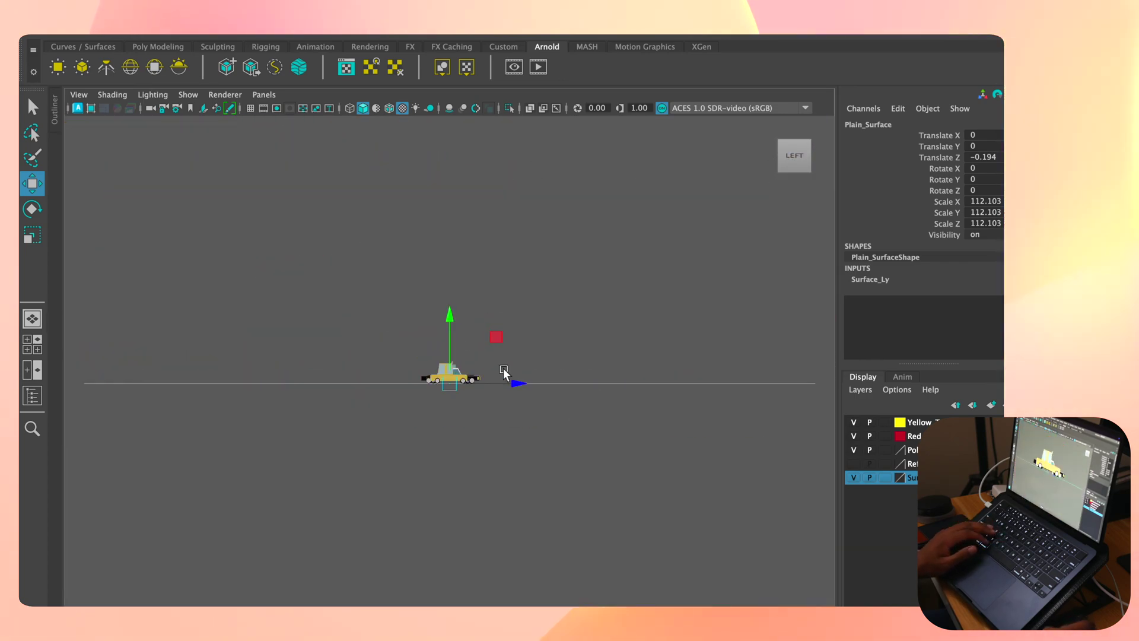
pyautogui.scroll(10, 502, 368)
pyautogui.keyDown('alt'); pyautogui.moveTo(565, 290); pyautogui.dragTo(496, 407); pyautogui.keyUp('alt')
# - Toggle through the maximised panels and pan the top view to reframe the three cars
pyautogui.press('space')
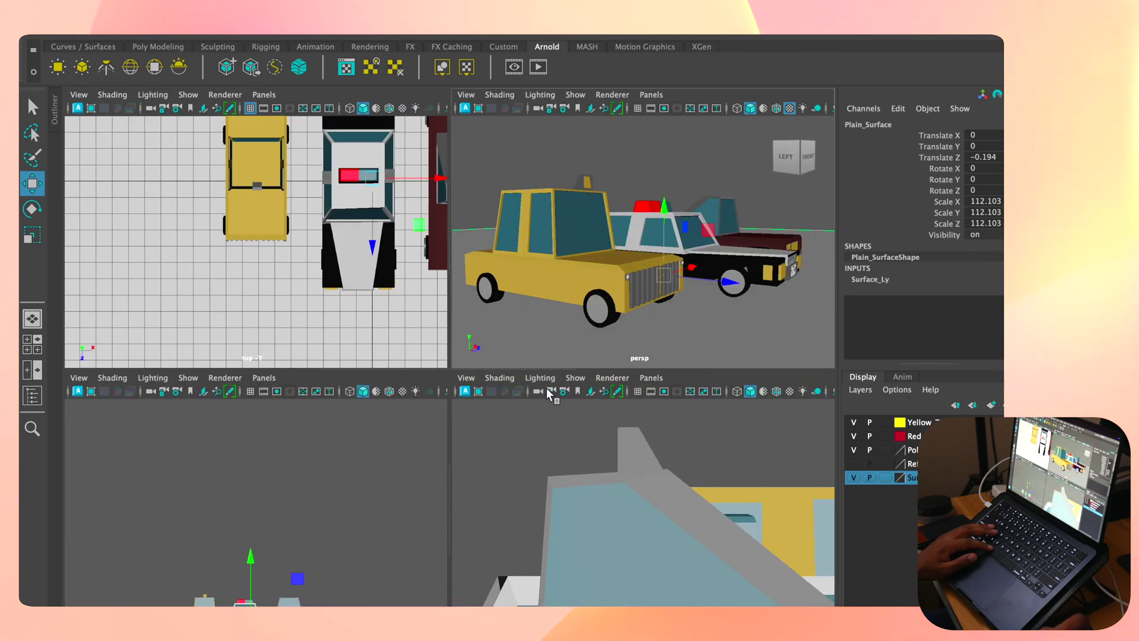
pyautogui.press('space')
pyautogui.press('space')
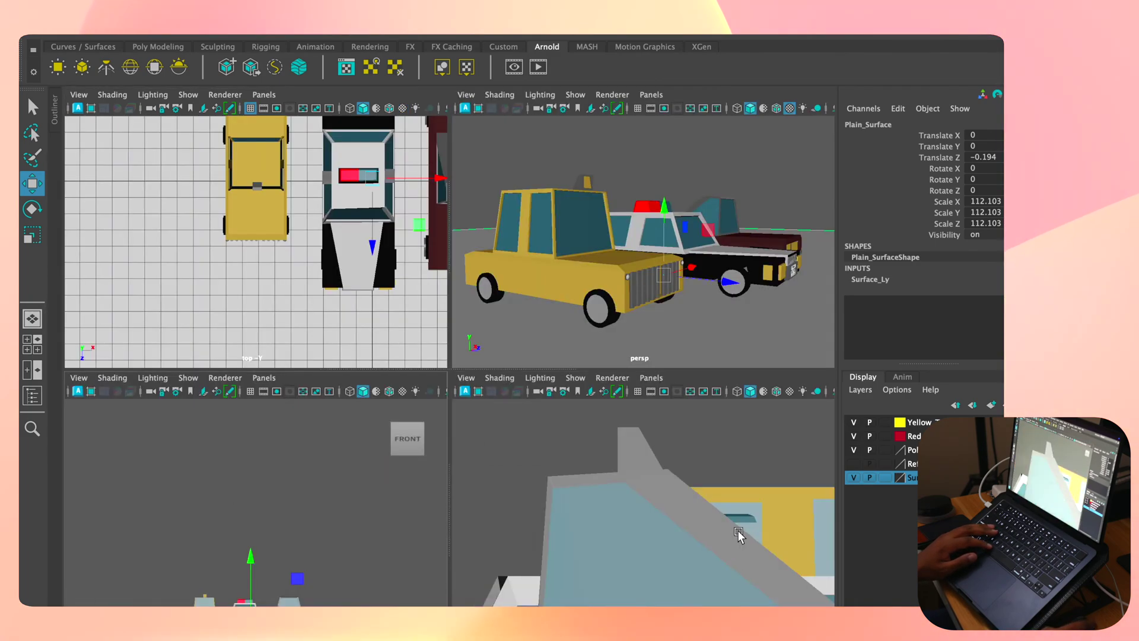
pyautogui.press('space')
pyautogui.scroll(-5, 650, 500)
pyautogui.scroll(1, 585, 488)
pyautogui.press('space')
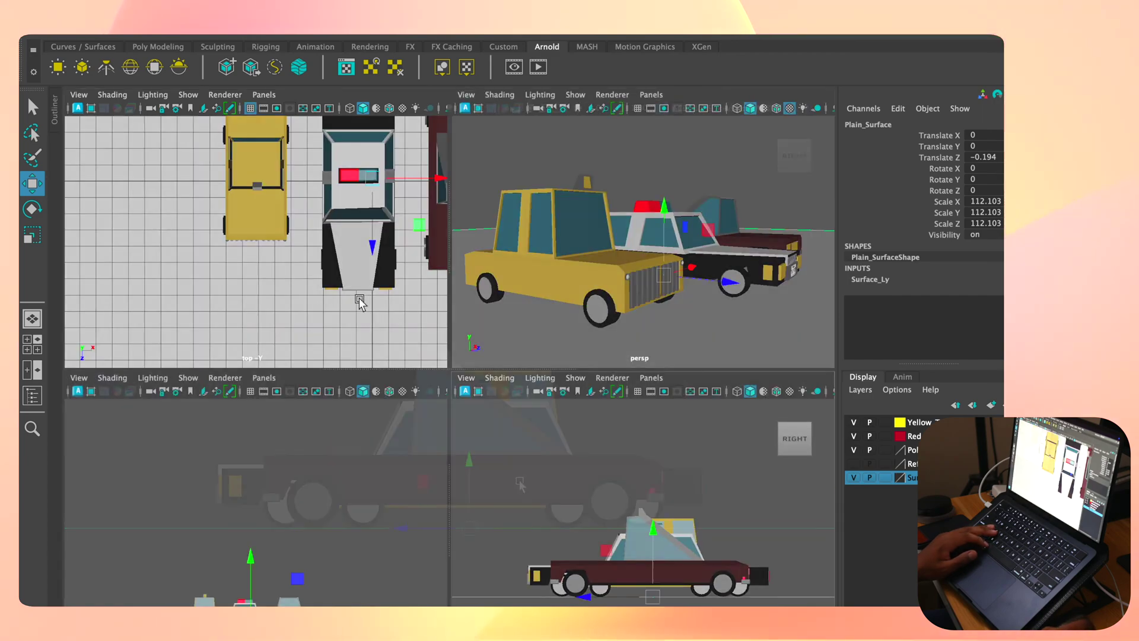
pyautogui.press('space')
pyautogui.scroll(4, 518, 327)
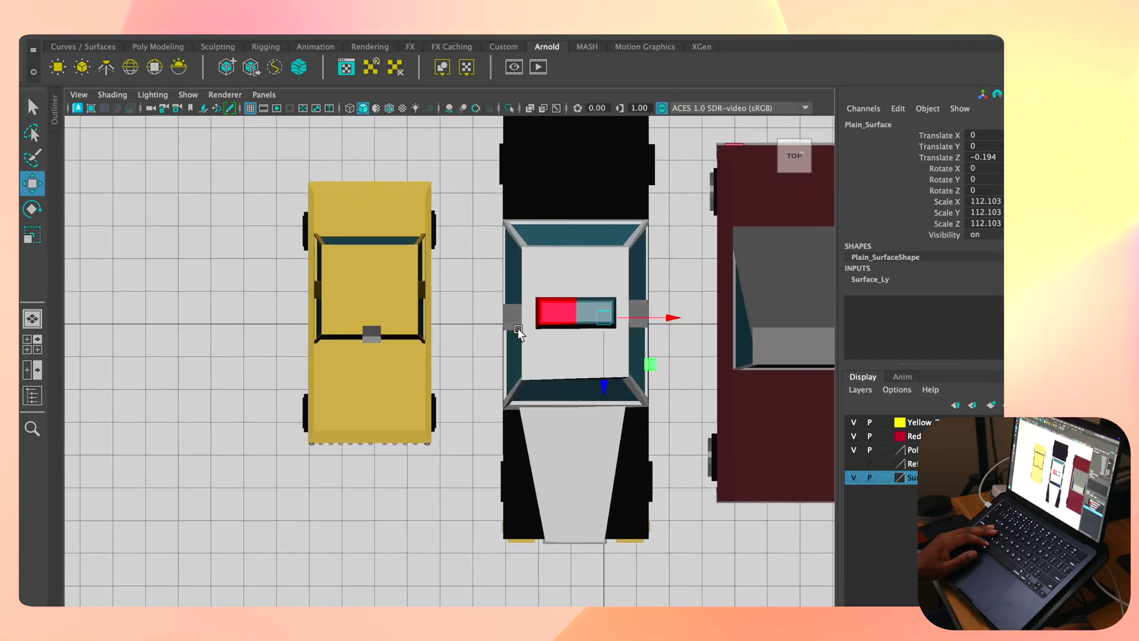
pyautogui.keyDown('alt'); pyautogui.moveTo(517, 327); pyautogui.dragTo(434, 357, button='middle'); pyautogui.keyUp('alt')
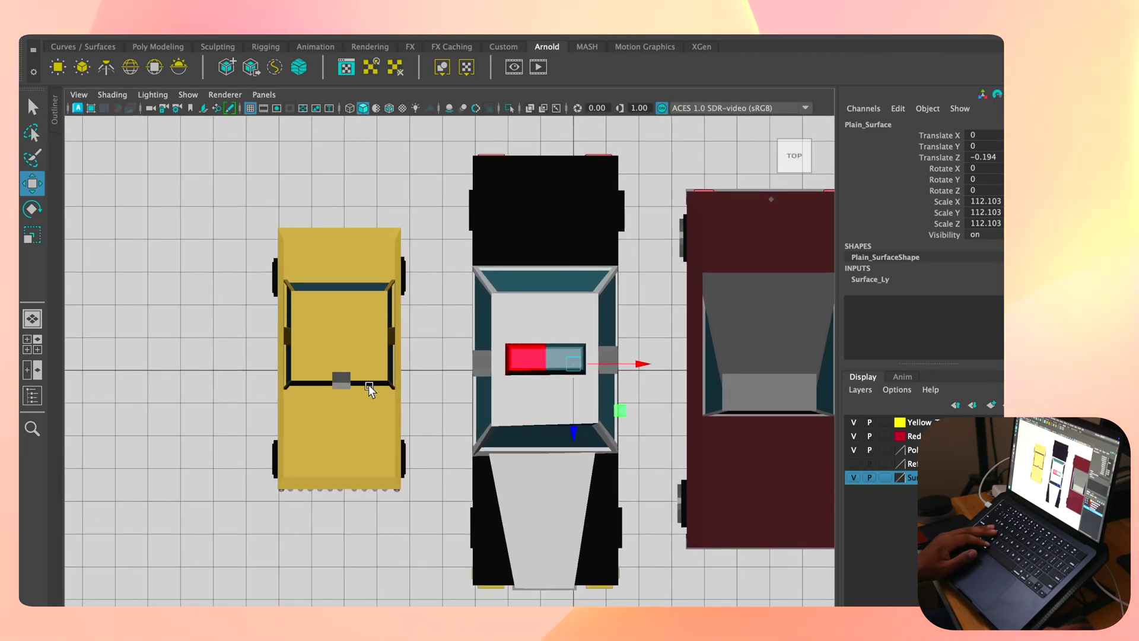
pyautogui.keyDown('alt'); pyautogui.moveTo(492, 384); pyautogui.dragTo(348, 375, button='middle'); pyautogui.keyUp('alt')
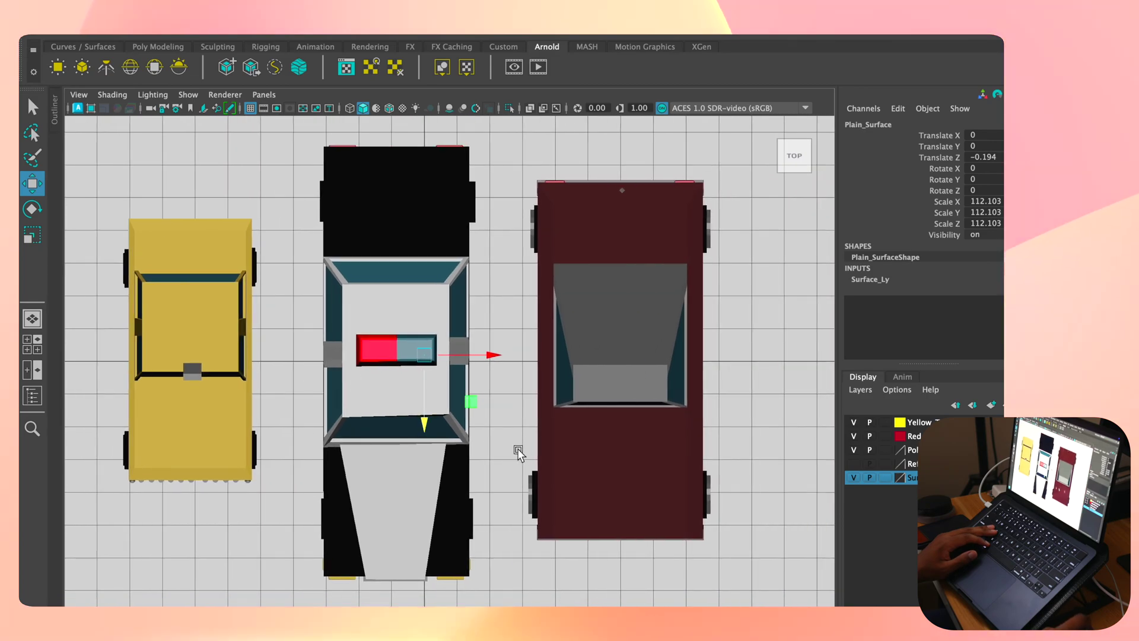
pyautogui.scroll(-3, 518, 453)
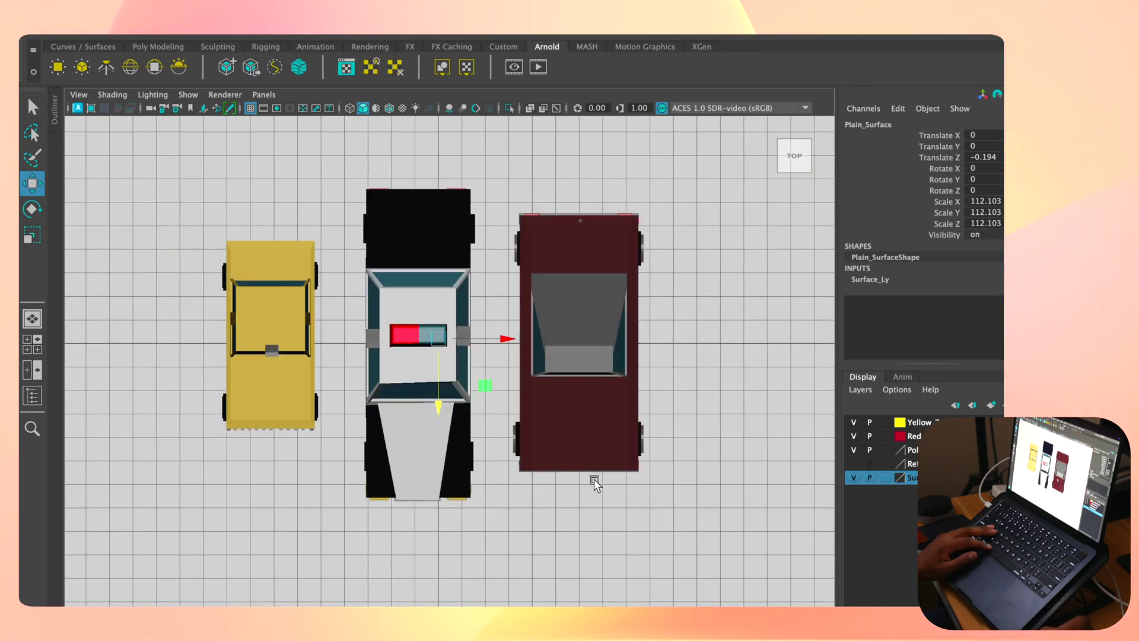
pyautogui.scroll(5, 465, 339)
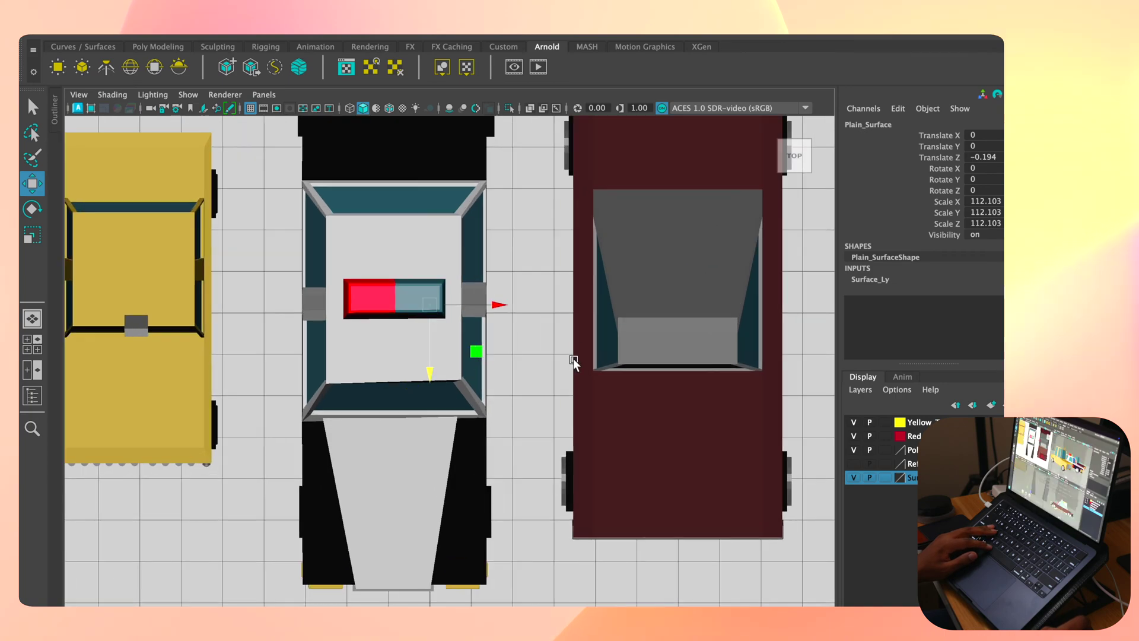
# - Frame the cars in a front three-quarter perspective, select the police car's body, and show the scene hierarchy
pyautogui.press('space')
pyautogui.press('space')
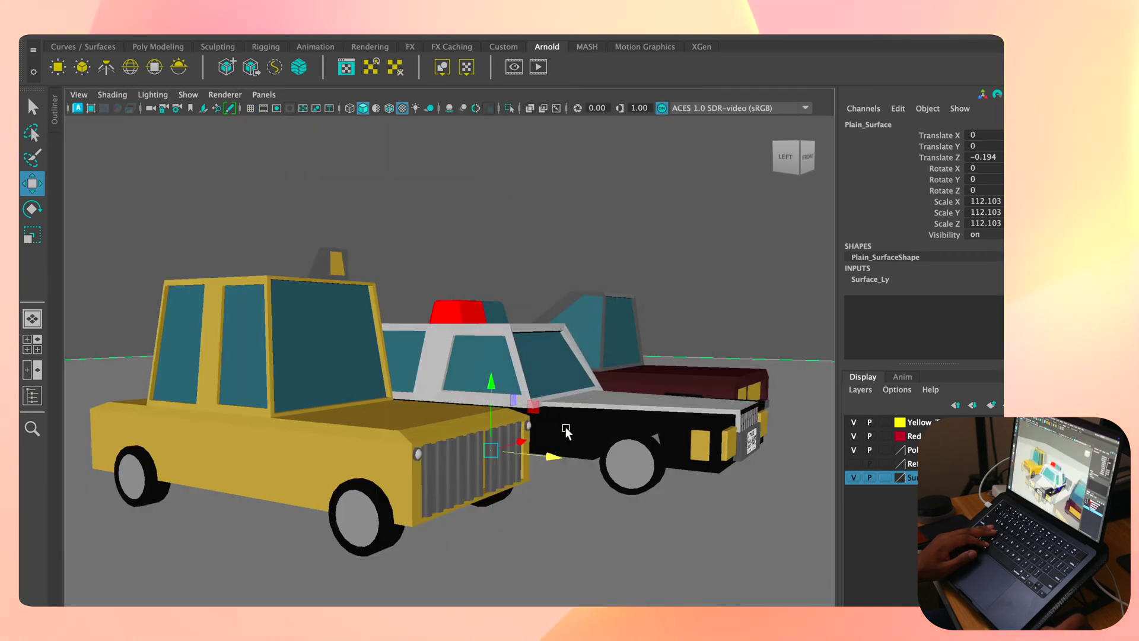
pyautogui.press('f')
pyautogui.scroll(-5, 444, 430)
pyautogui.keyDown('alt'); pyautogui.moveTo(435, 421); pyautogui.dragTo(490, 410); pyautogui.keyUp('alt')
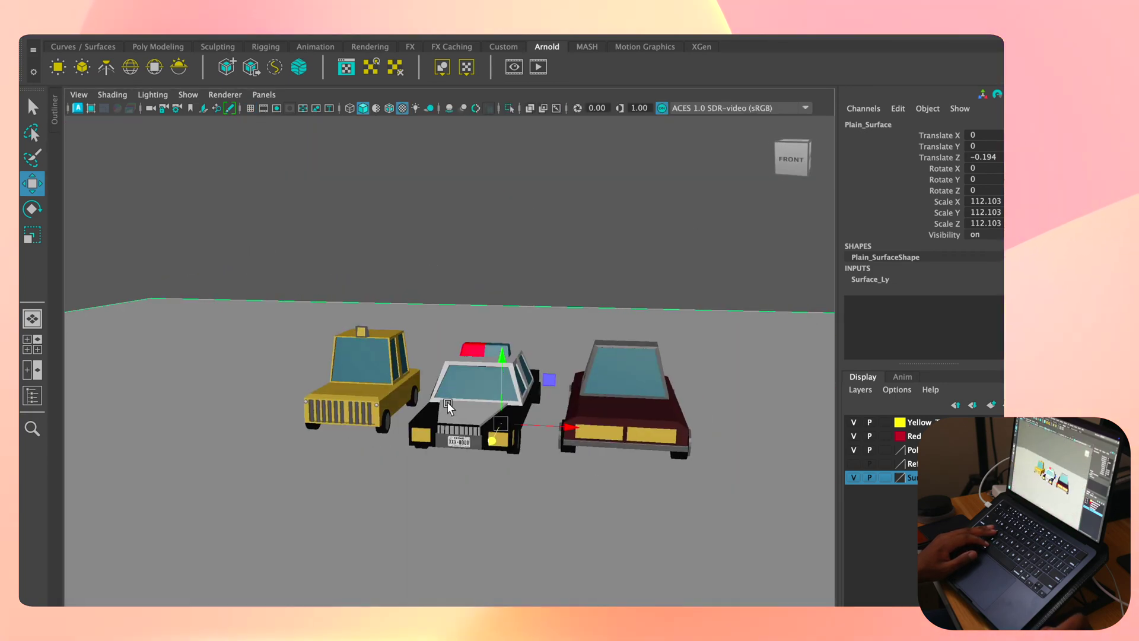
pyautogui.click(475, 407)
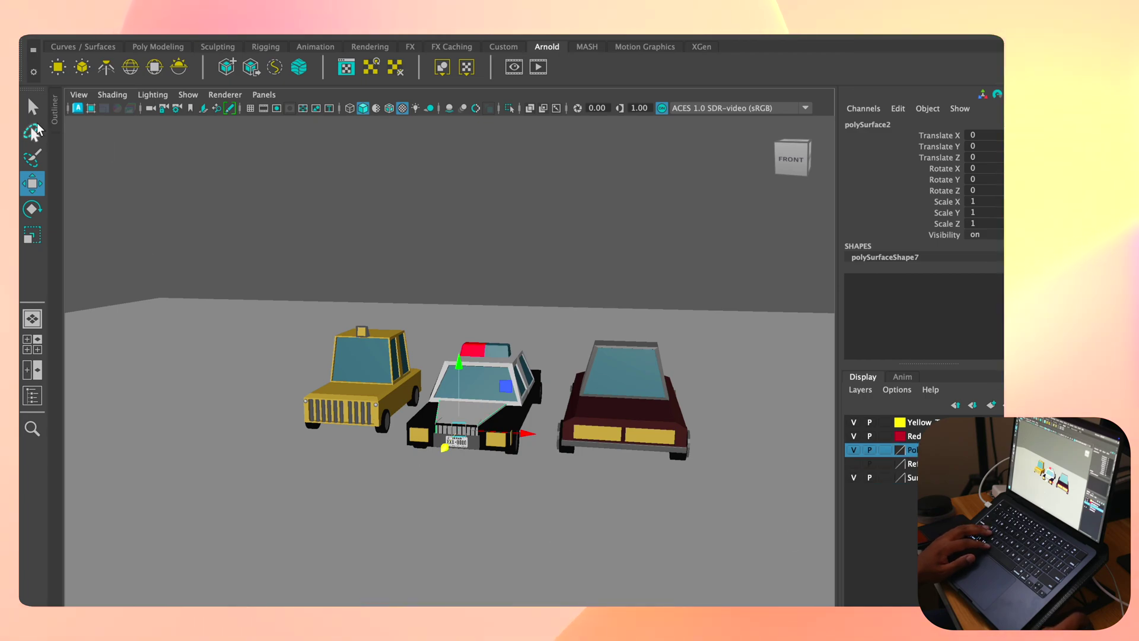
pyautogui.click(57, 117)
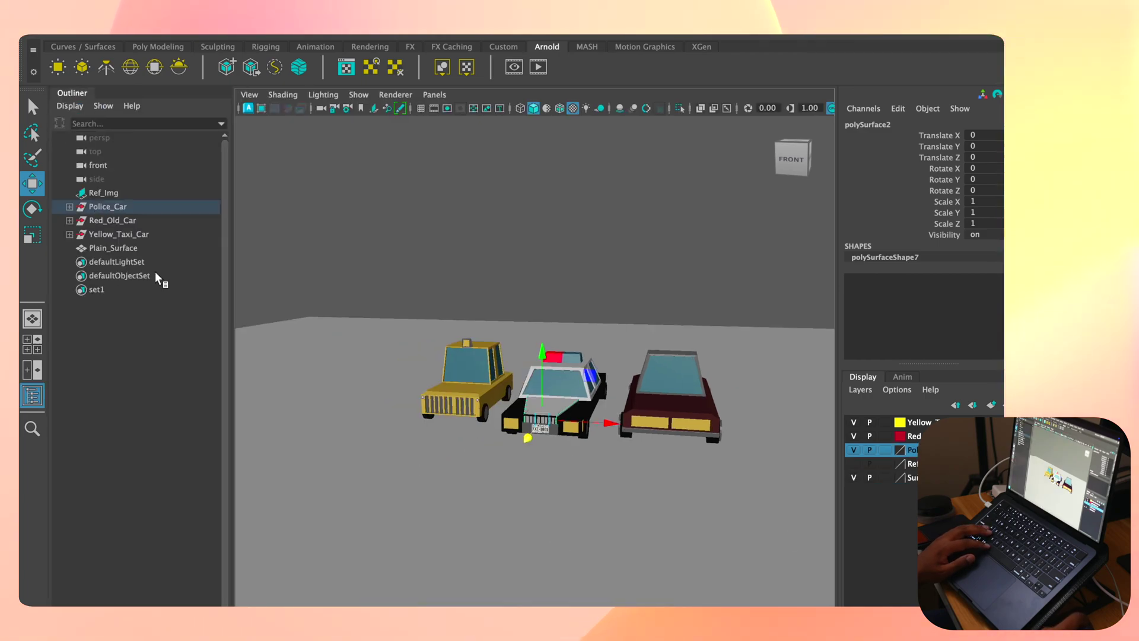
# - Select Red_Old_Car in the Outliner and hide the Channel Box for a full-width viewport
pyautogui.click(111, 220)
pyautogui.hotkey('ctrl', '1')
pyautogui.click(112, 206)
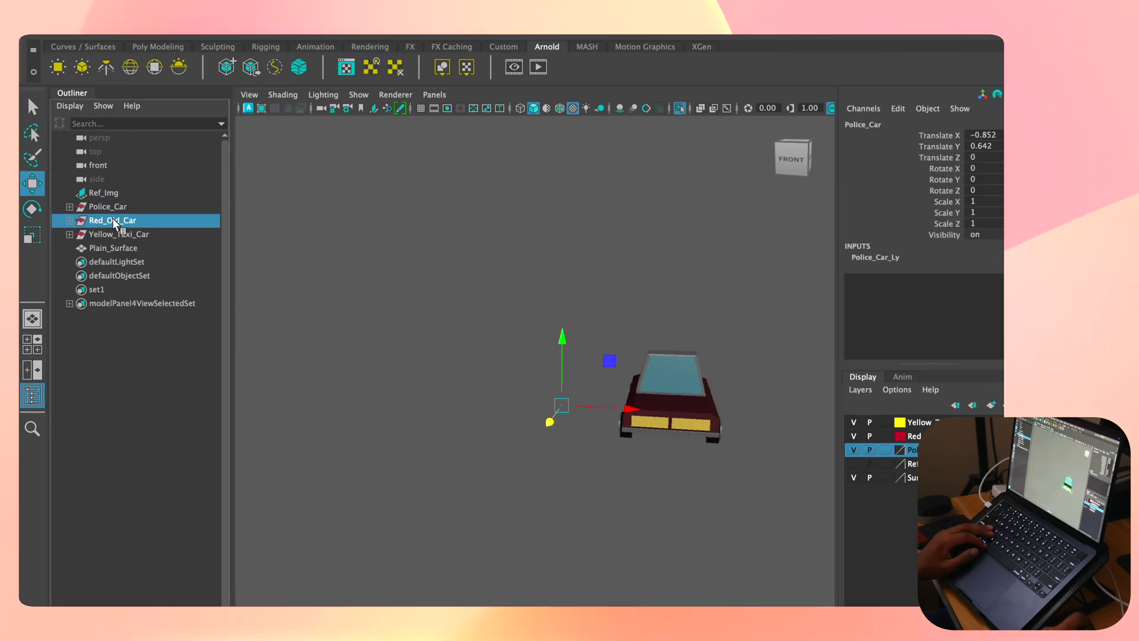
pyautogui.click(112, 220)
pyautogui.click(119, 234)
pyautogui.click(121, 220)
pyautogui.click(124, 206)
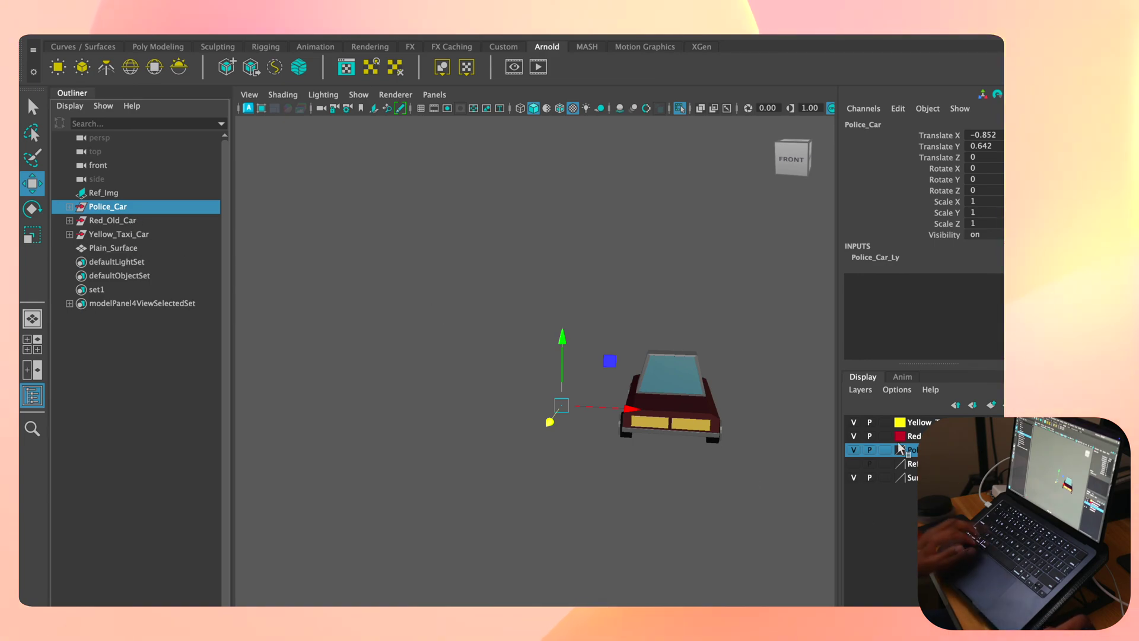
pyautogui.hotkey('ctrl', 'shift', 'c')
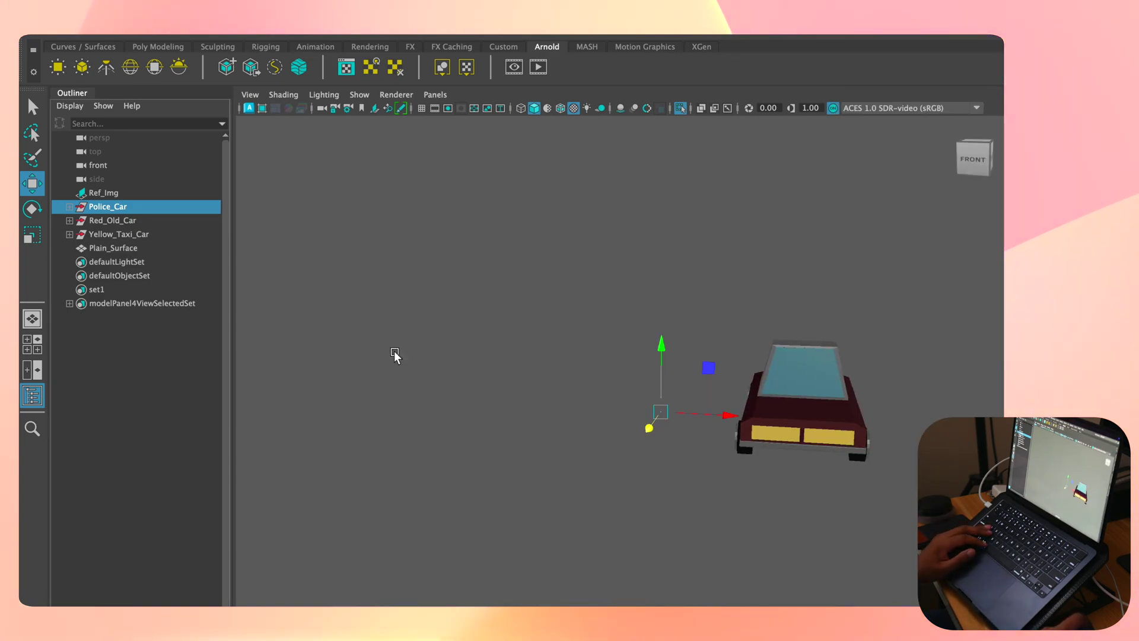
pyautogui.click(95, 223)
pyautogui.click(105, 231)
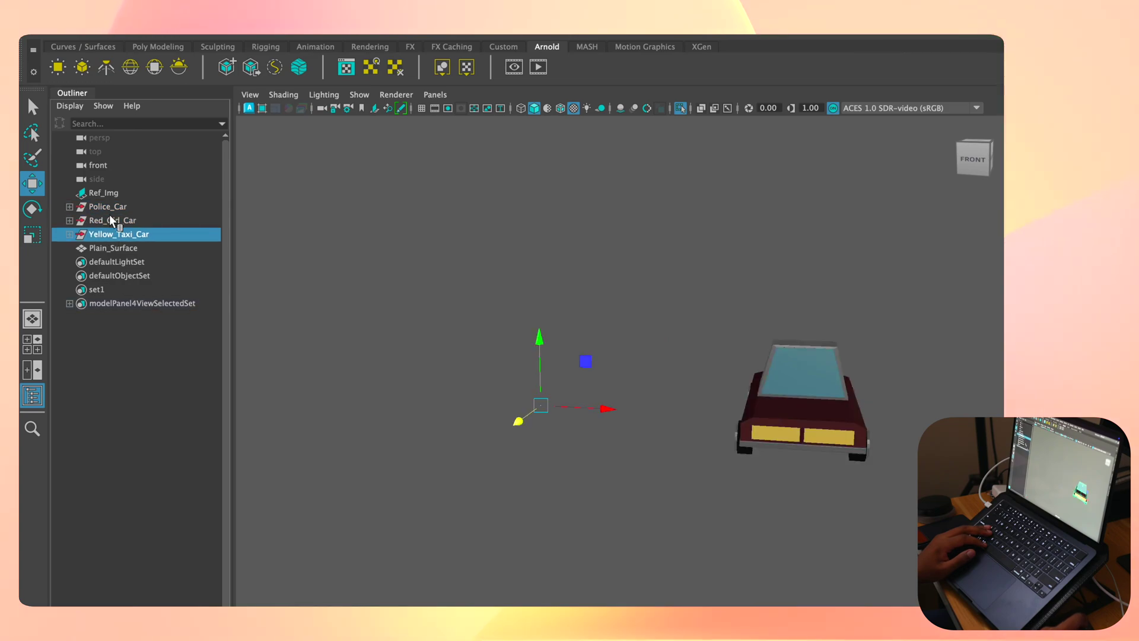
pyautogui.click(119, 222)
# - Orbit to the red car's side and isolate its front wheel with Ctrl+1
pyautogui.keyDown('alt'); pyautogui.moveTo(639, 414); pyautogui.dragTo(684, 392); pyautogui.keyUp('alt')
pyautogui.scroll(3, 620, 388)
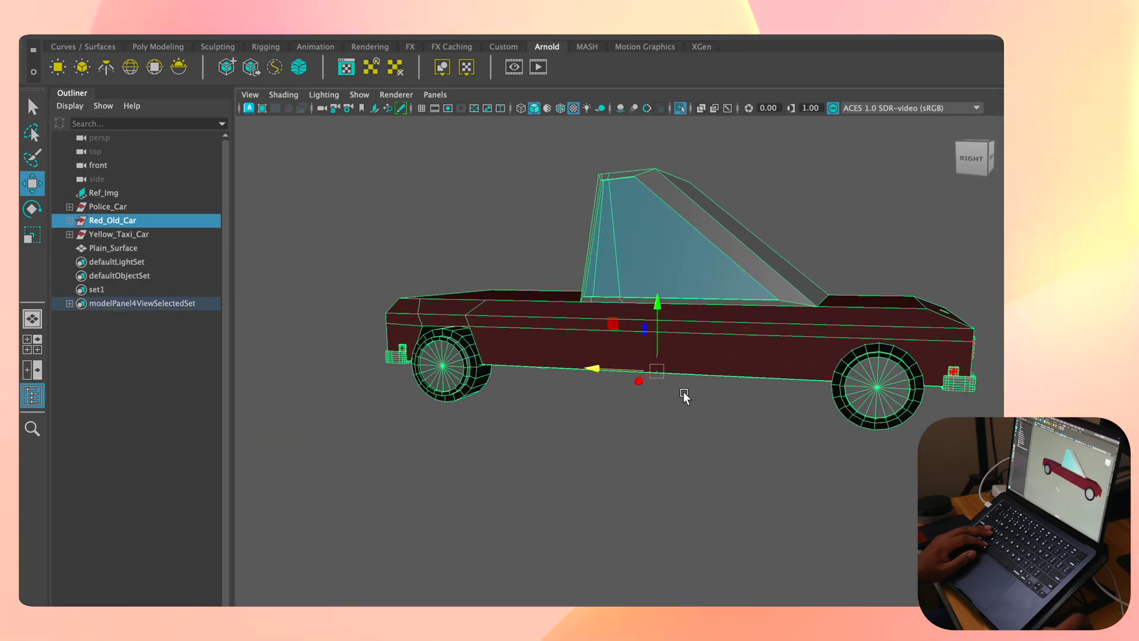
pyautogui.click(661, 505)
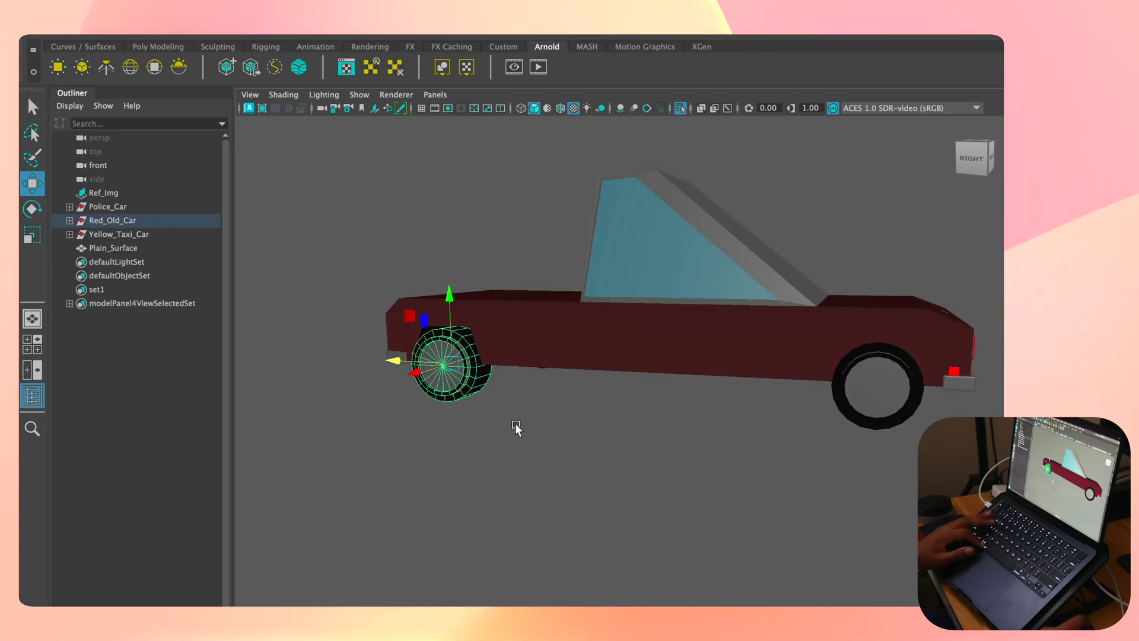
pyautogui.hotkey('ctrl', '1')
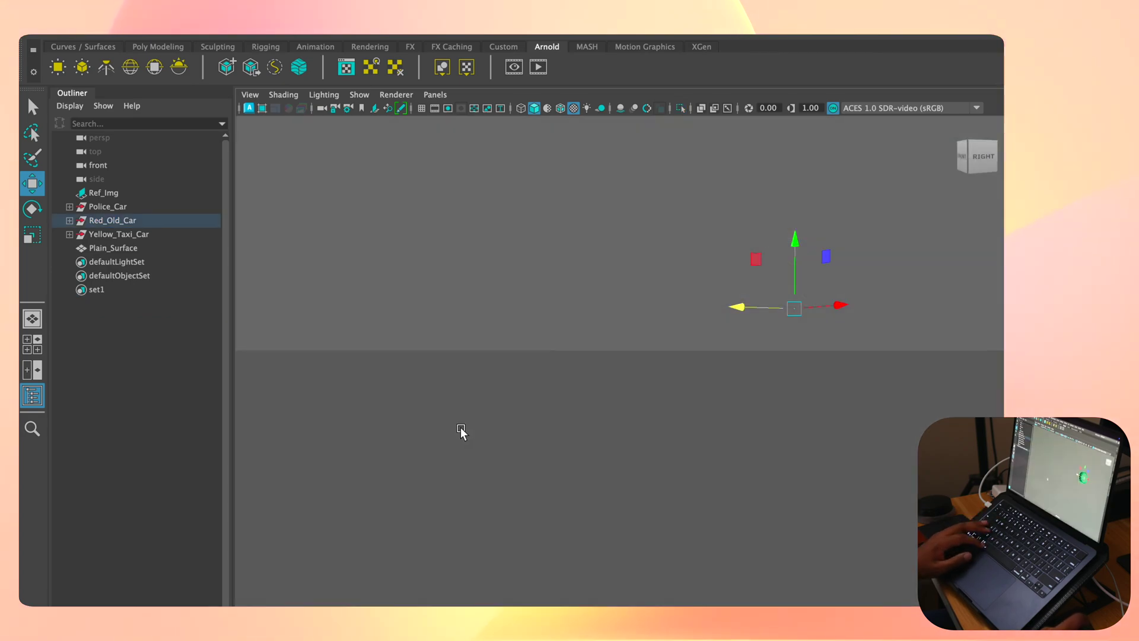
pyautogui.hotkey('ctrl', '1')
# - Frame and tumble around the isolated wheel, then bring the whole car back into view
pyautogui.press('f')
pyautogui.keyDown('alt'); pyautogui.moveTo(681, 412); pyautogui.dragTo(535, 384); pyautogui.keyUp('alt')
pyautogui.keyDown('alt'); pyautogui.moveTo(585, 379); pyautogui.dragTo(644, 422); pyautogui.keyUp('alt')
pyautogui.hotkey('ctrl', '1')
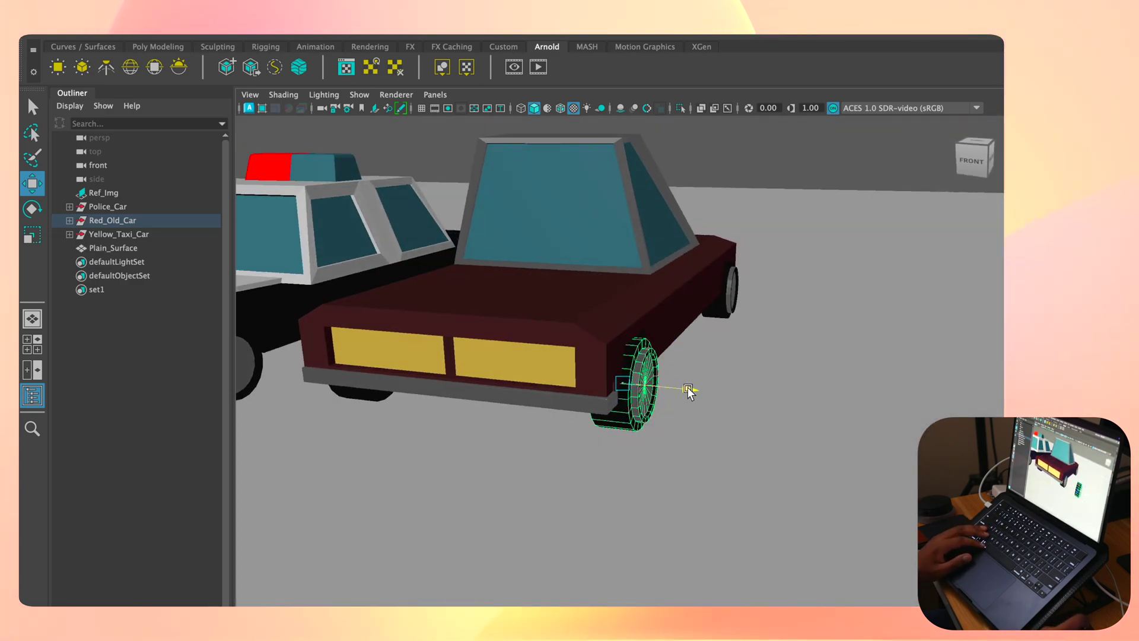
# - Slide the wheel out along X to the right of the car, verifying with undo and redo
pyautogui.moveTo(689, 392); pyautogui.dragTo(841, 438)
pyautogui.hotkey('ctrl', 'z')
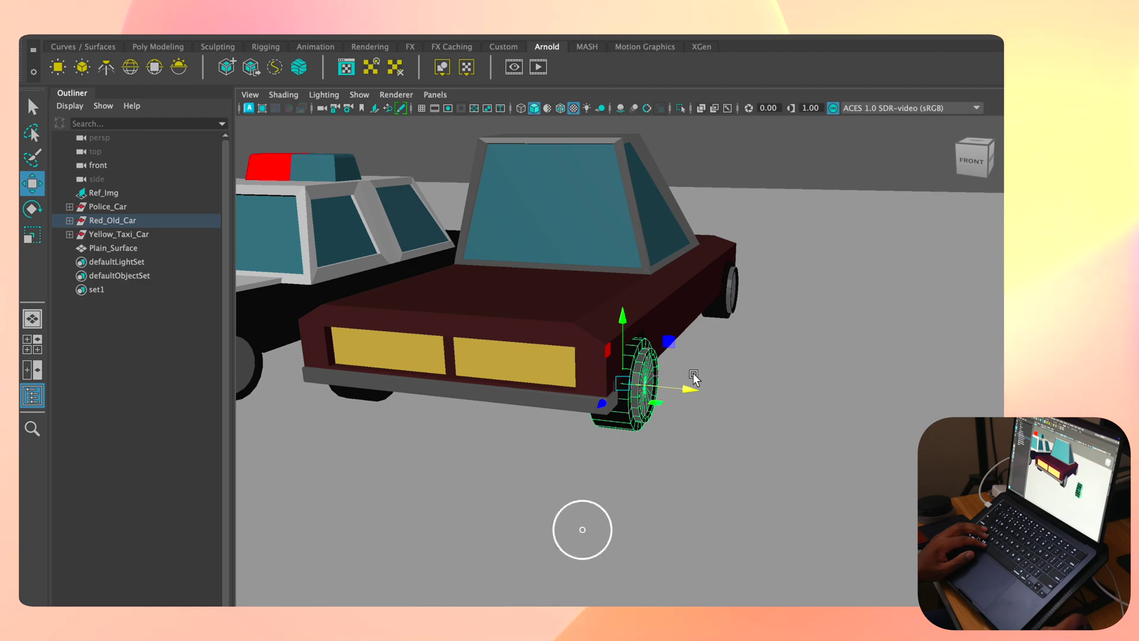
pyautogui.hotkey('shift', 'z')
pyautogui.keyDown('alt'); pyautogui.moveTo(687, 453); pyautogui.dragTo(715, 359); pyautogui.keyUp('alt')
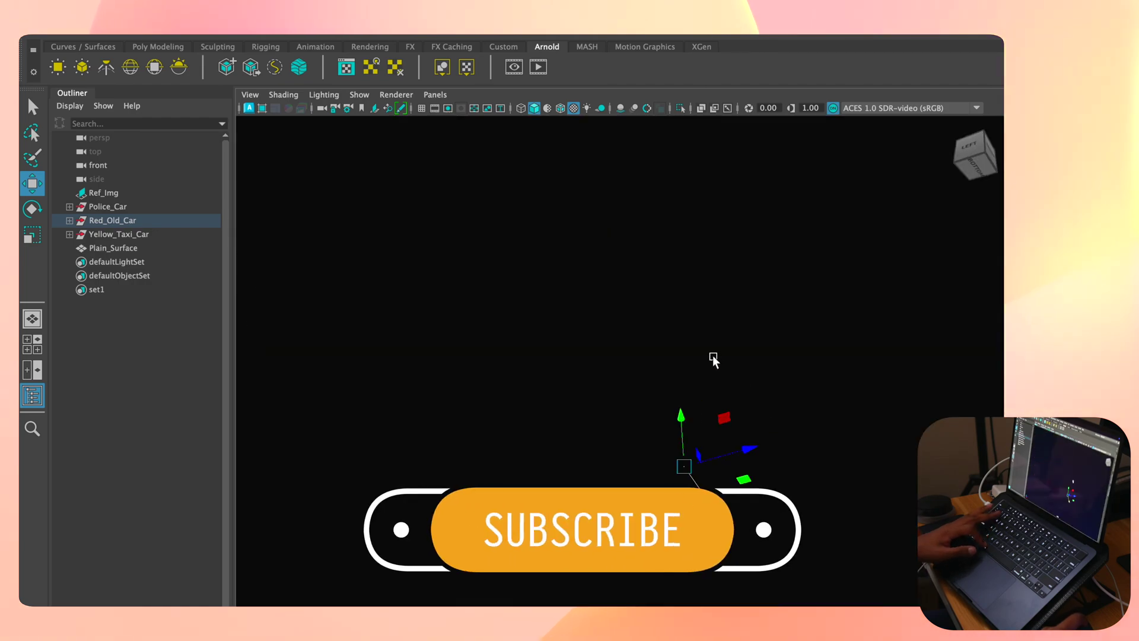
pyautogui.hotkey('ctrl', '1')
pyautogui.hotkey('ctrl', '1')
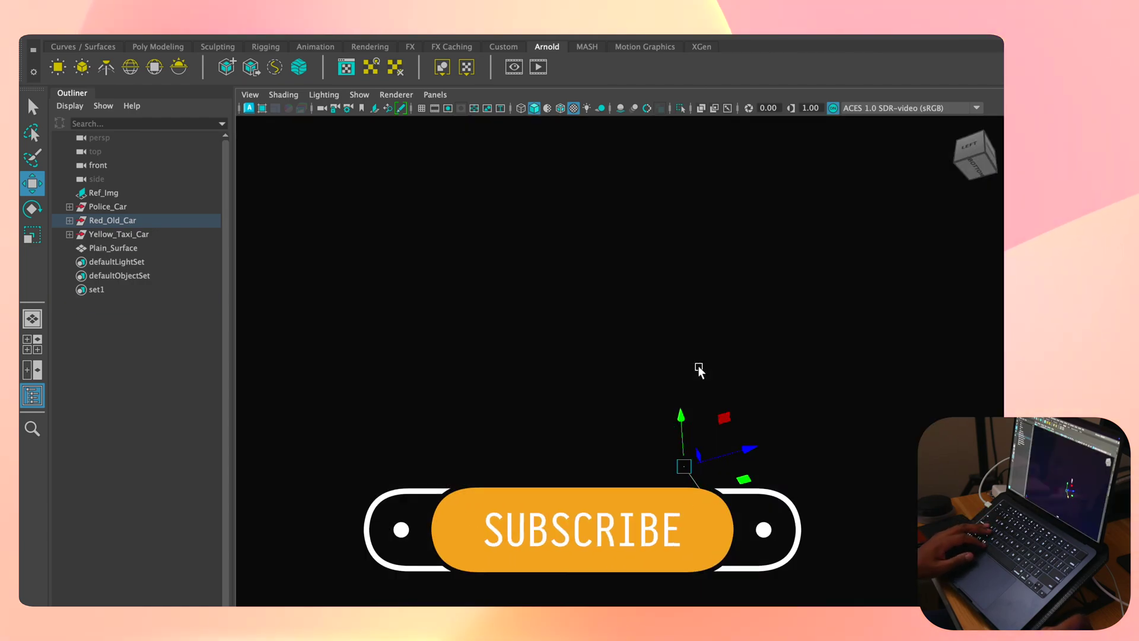
pyautogui.moveTo(699, 370)
pyautogui.keyDown('alt'); pyautogui.mouseDown()
pyautogui.moveTo(717, 325)
pyautogui.moveTo(706, 380)
pyautogui.mouseUp(); pyautogui.keyUp('alt')
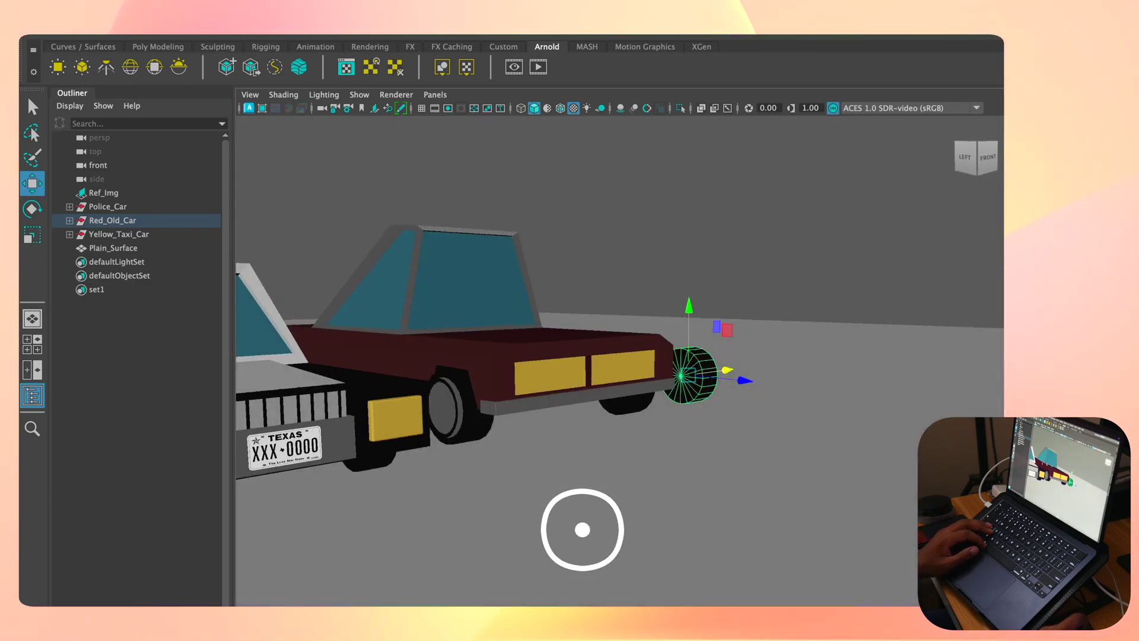
pyautogui.click(113, 248)
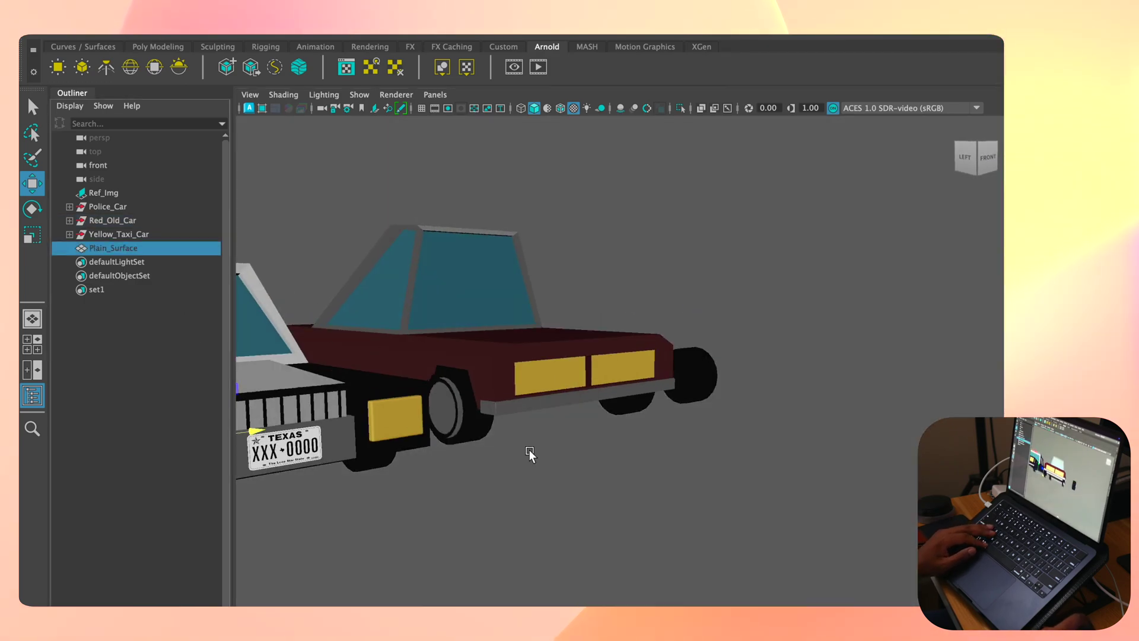
# - From a front view, slide the front bar along X to sit between car and wheel
pyautogui.scroll(-3, 664, 416)
pyautogui.keyDown('alt'); pyautogui.moveTo(580, 394); pyautogui.dragTo(529, 394); pyautogui.keyUp('alt')
pyautogui.click(469, 384)
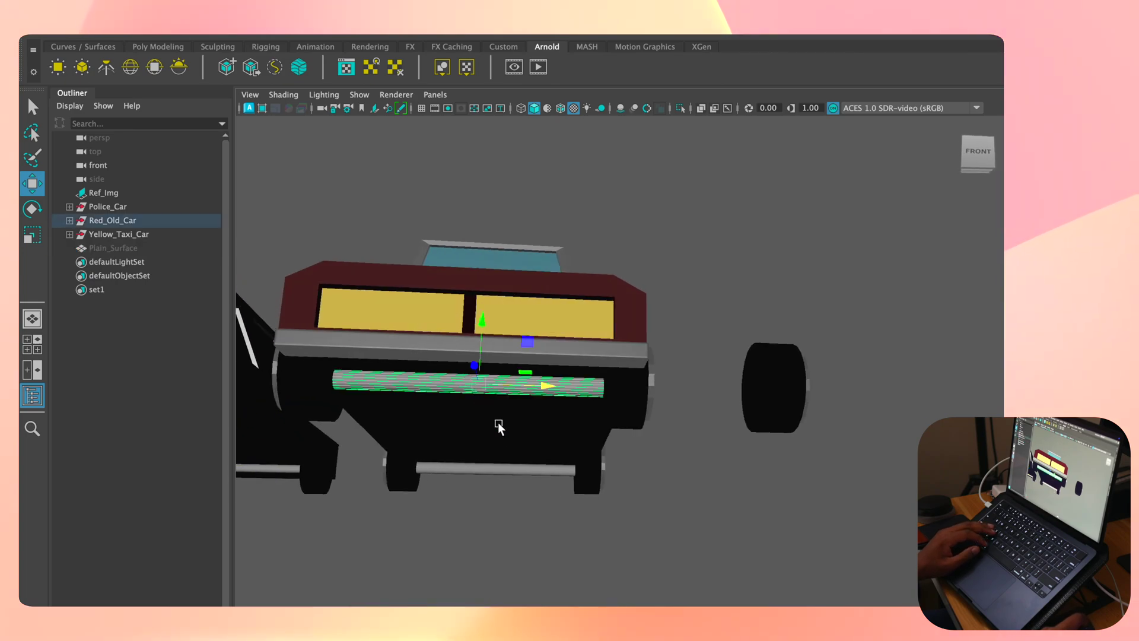
pyautogui.moveTo(673, 410); pyautogui.dragTo(656, 420)
pyautogui.press('z')
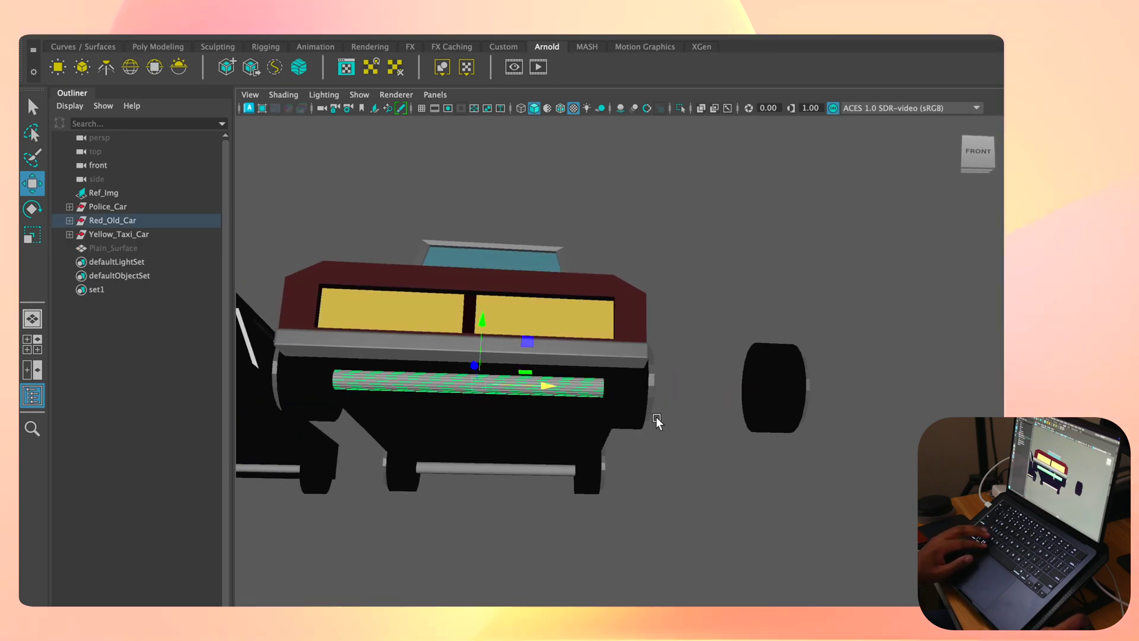
pyautogui.moveTo(528, 392); pyautogui.dragTo(668, 399)
# - Select the wheel with the bar and push the wheel farther out, lengthening the axle
pyautogui.click(749, 429)
pyautogui.moveTo(727, 287); pyautogui.dragTo(801, 510)
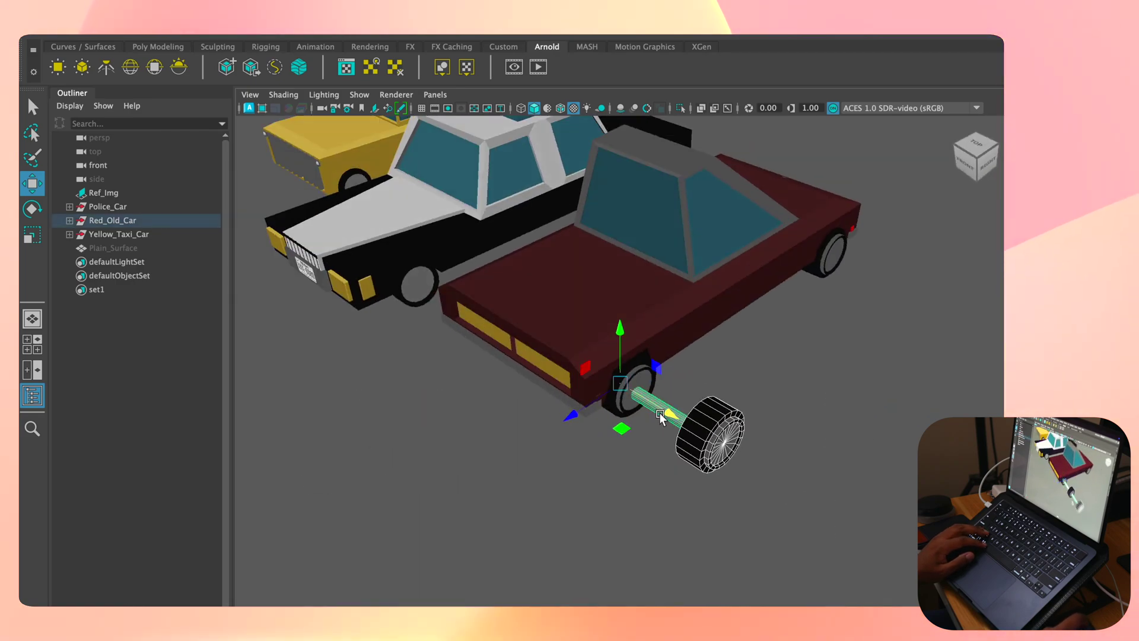
pyautogui.moveTo(667, 414); pyautogui.dragTo(685, 450)
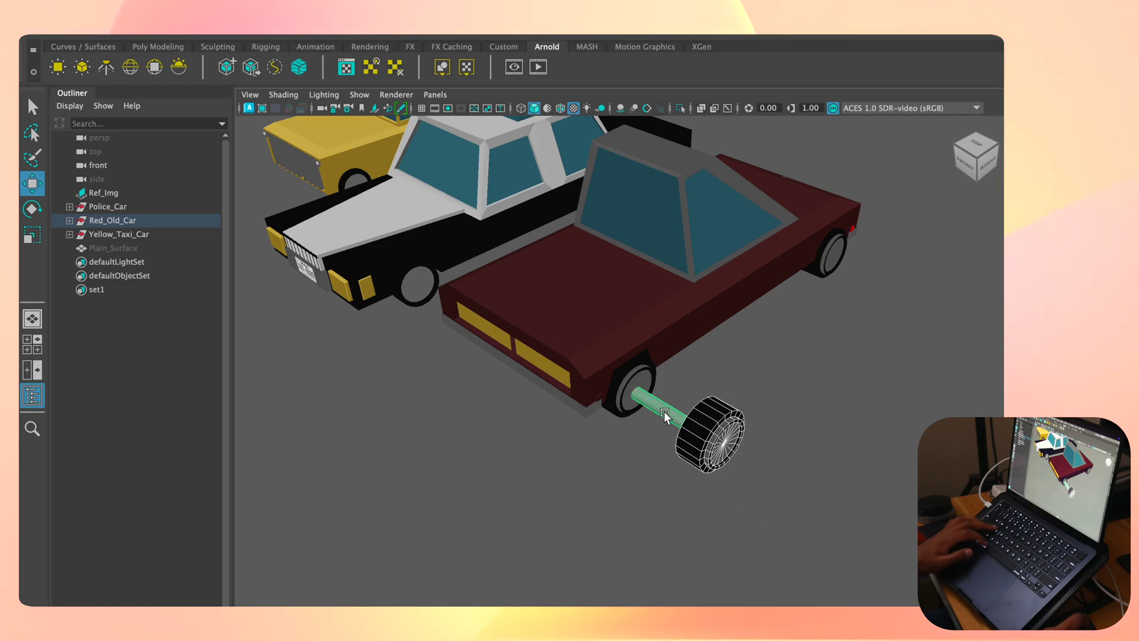
pyautogui.click(632, 494)
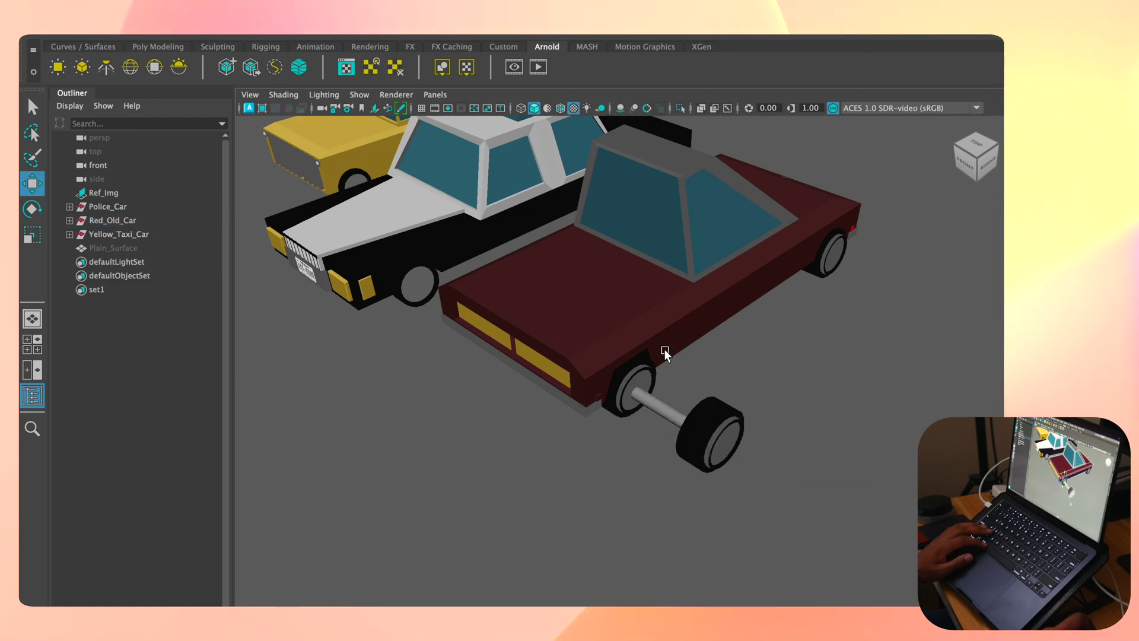
pyautogui.click(666, 417)
pyautogui.keyDown('shift'); pyautogui.click(715, 436); pyautogui.keyUp('shift')
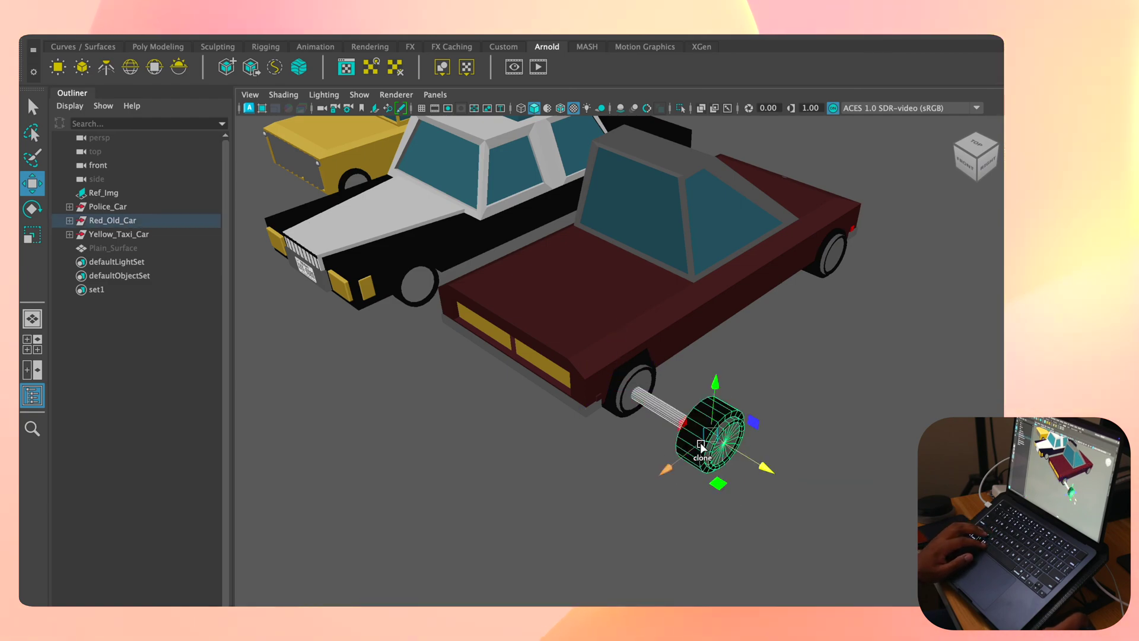
pyautogui.moveTo(767, 470); pyautogui.dragTo(724, 453)
pyautogui.click(725, 453)
# - Frame the wheel from the car's side and duplicate it
pyautogui.click(771, 371)
pyautogui.press('f')
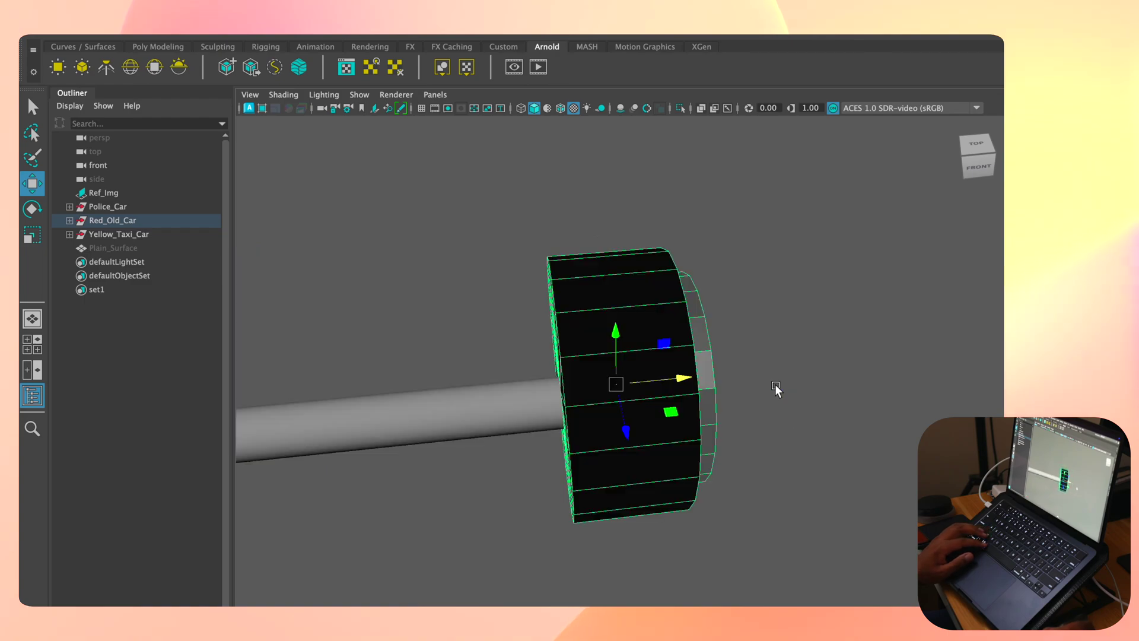
pyautogui.scroll(-3, 754, 398)
pyautogui.keyDown('alt'); pyautogui.moveTo(752, 399); pyautogui.dragTo(478, 393); pyautogui.keyUp('alt')
pyautogui.hotkey('ctrl', 'd')
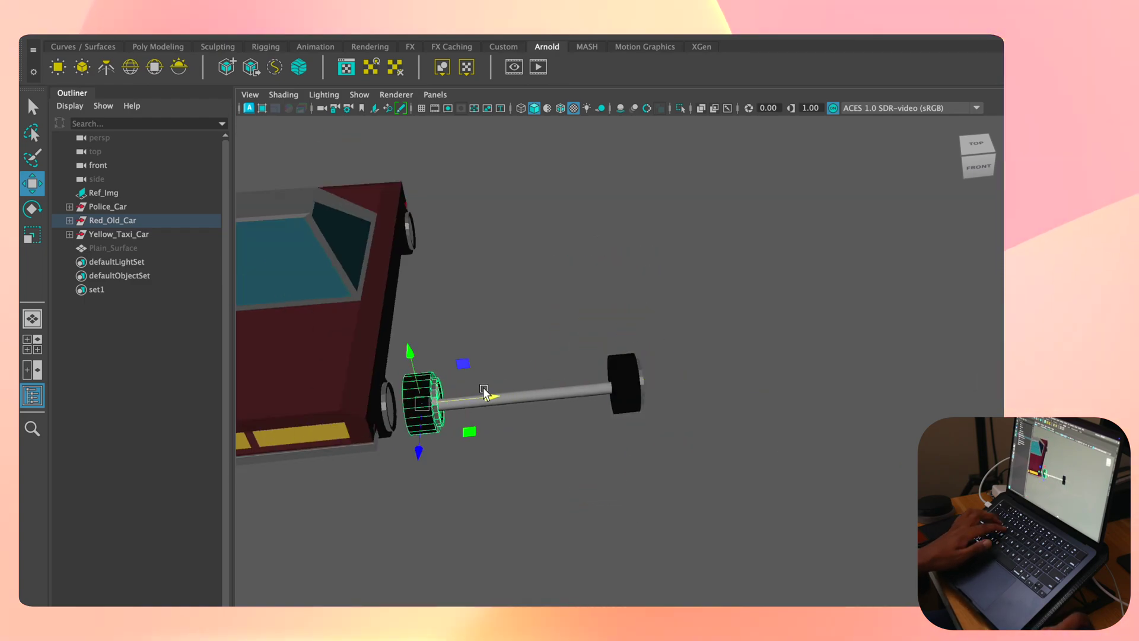
# - Rotate the wheel copy, setting its Rotate Z to 90 in the Channel Box
pyautogui.press('e')
pyautogui.moveTo(425, 429); pyautogui.dragTo(467, 439)
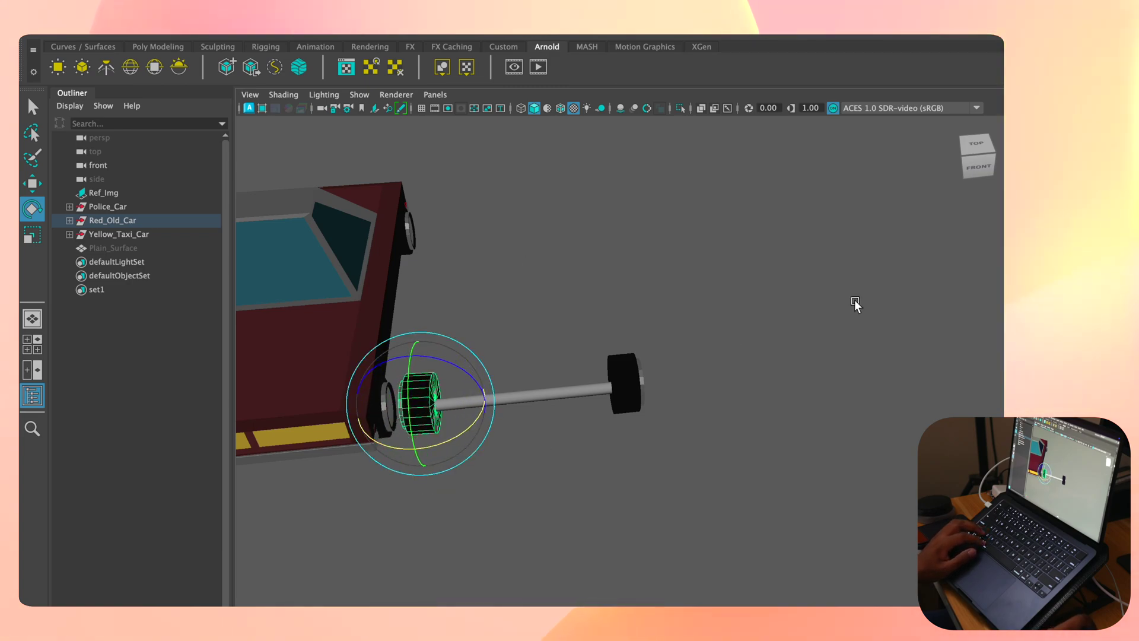
pyautogui.hotkey('ctrl', 'shift', 'a')
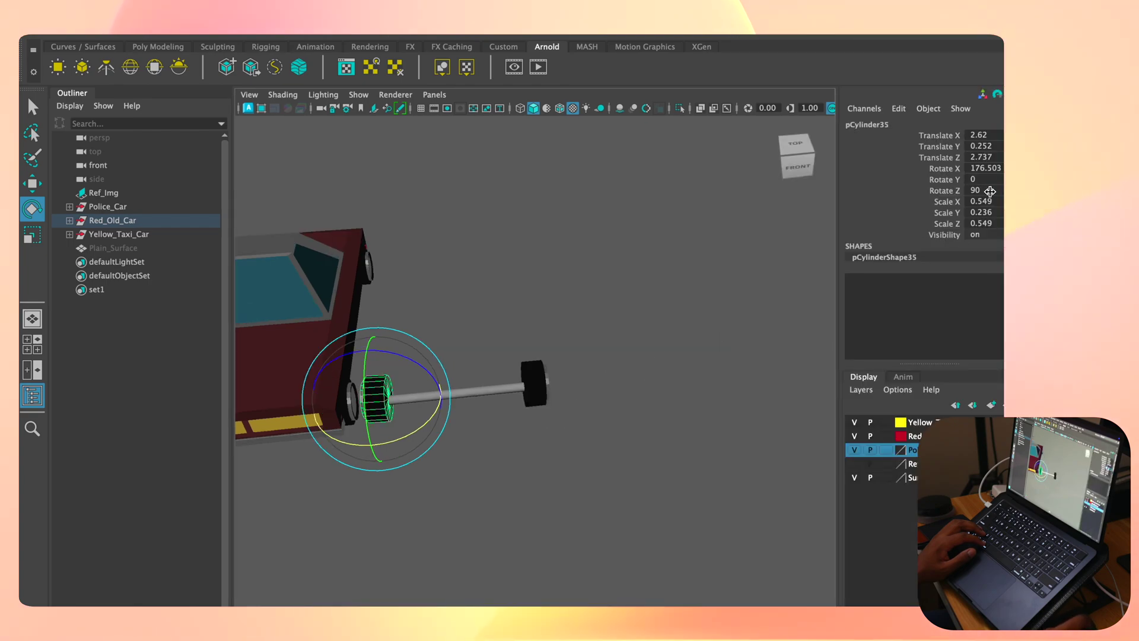
pyautogui.doubleClick(989, 190)
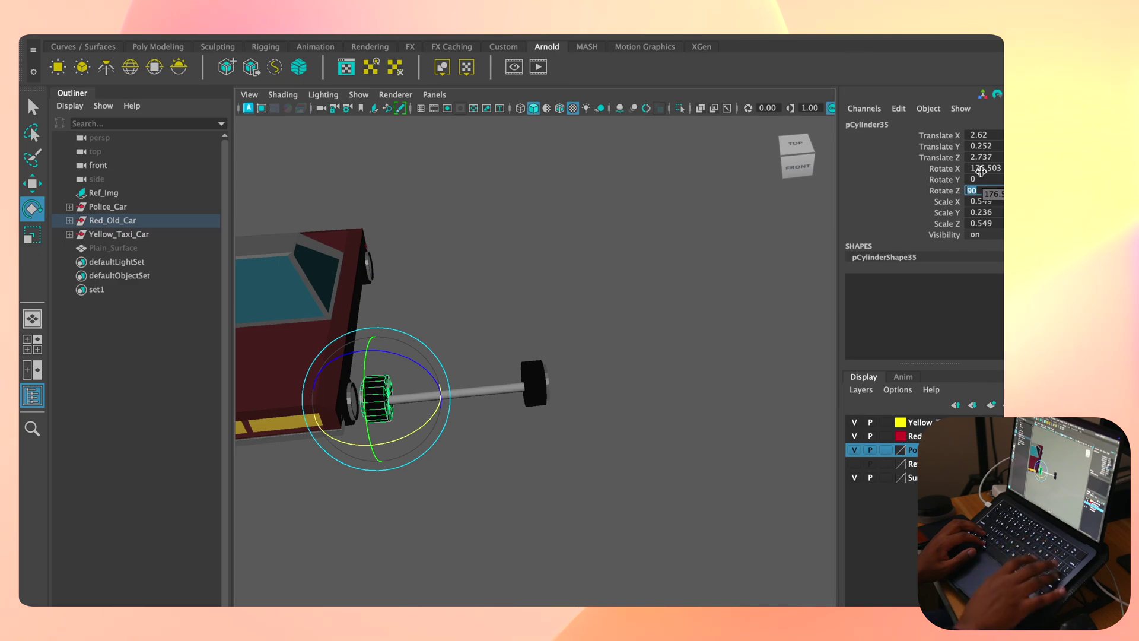
pyautogui.press('Return')
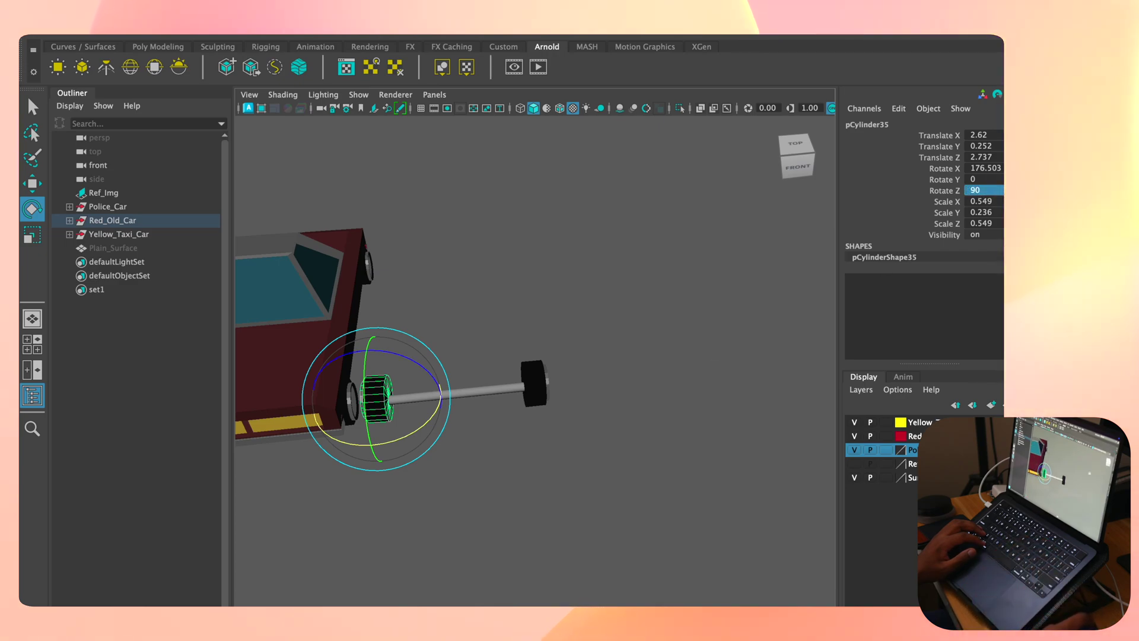
pyautogui.hotkey('ctrl', 'a')
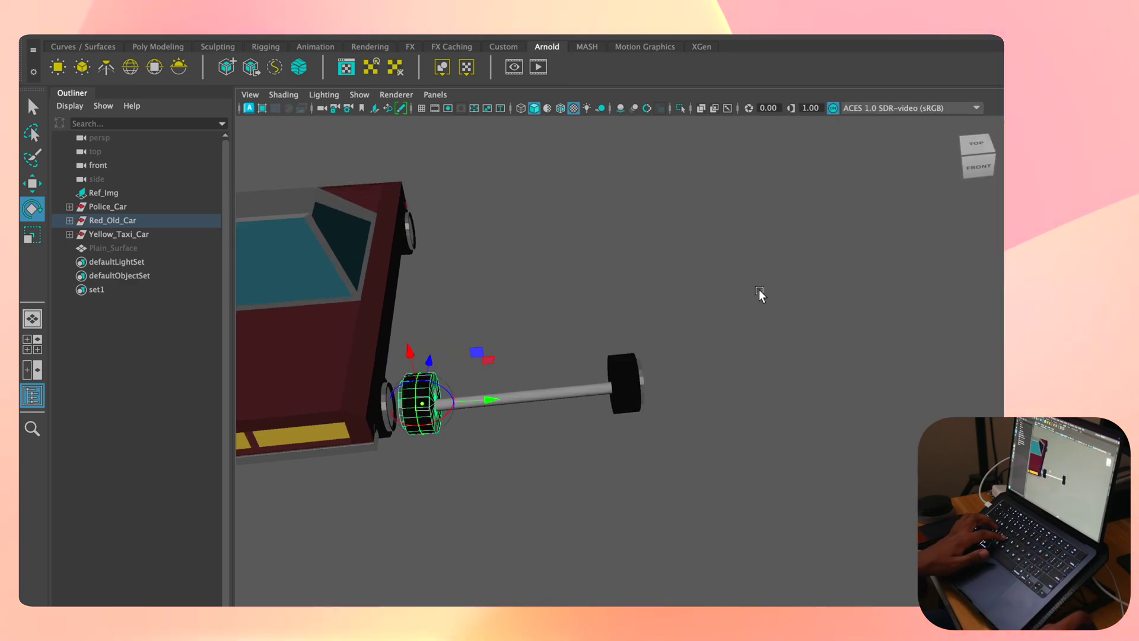
# - Reframe the wheel copy and orbit to side and front views of the car
pyautogui.click(522, 344)
pyautogui.click(420, 391)
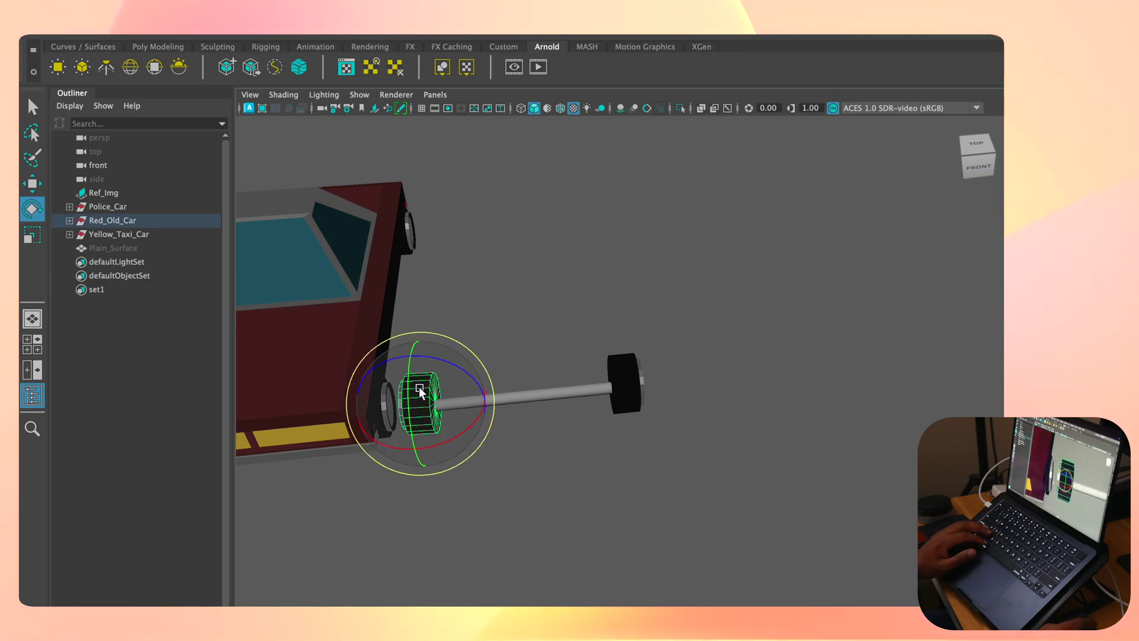
pyautogui.press('f')
pyautogui.scroll(-3, 652, 442)
pyautogui.keyDown('alt'); pyautogui.moveTo(730, 452); pyautogui.dragTo(846, 478); pyautogui.keyUp('alt')
pyautogui.click(847, 478)
pyautogui.keyDown('alt'); pyautogui.moveTo(827, 415); pyautogui.dragTo(720, 497); pyautogui.keyUp('alt')
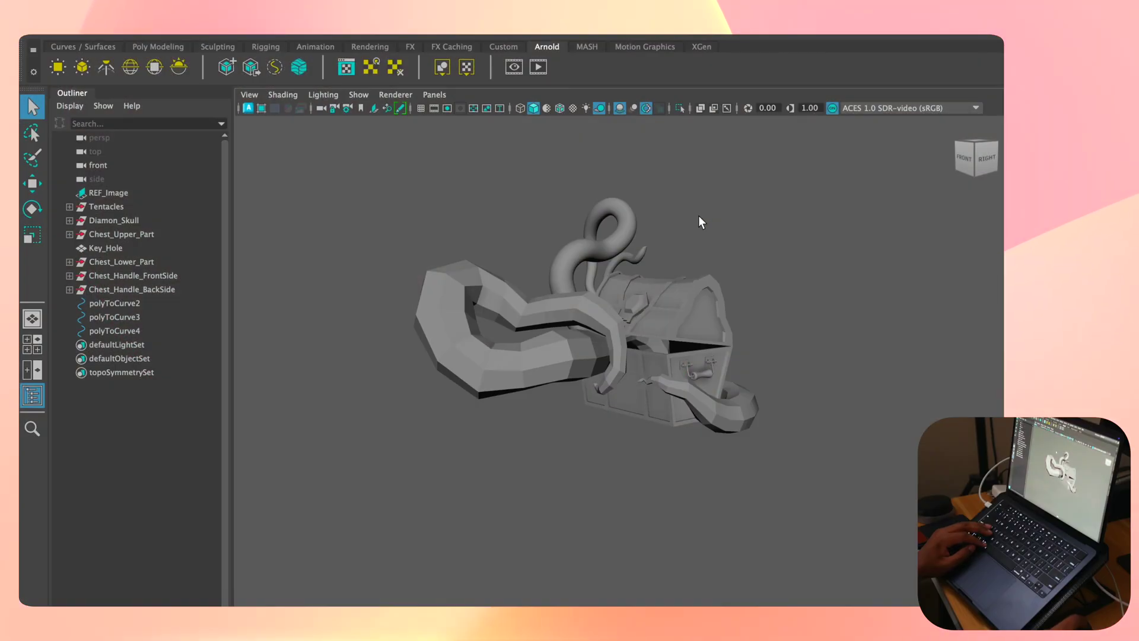
# - Orbit and zoom around the chest-and-tentacle model, giving the viewport more room
pyautogui.keyDown('alt'); pyautogui.moveTo(514, 230); pyautogui.dragTo(487, 232); pyautogui.keyUp('alt')
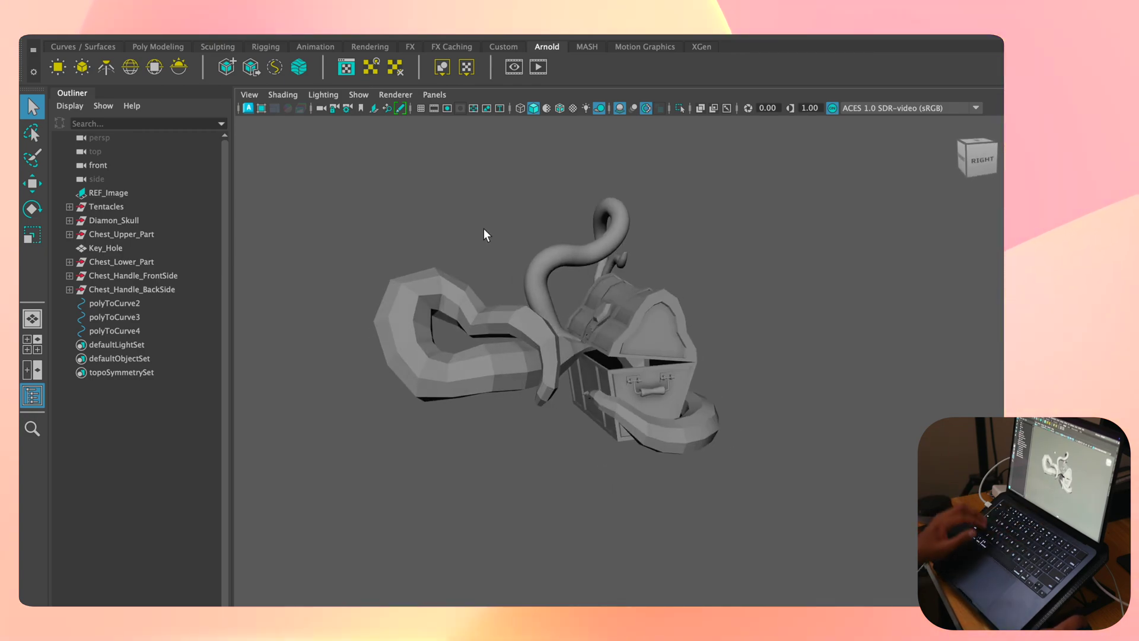
pyautogui.keyDown('alt'); pyautogui.moveTo(557, 348); pyautogui.dragTo(624, 348); pyautogui.keyUp('alt')
pyautogui.scroll(5, 625, 348)
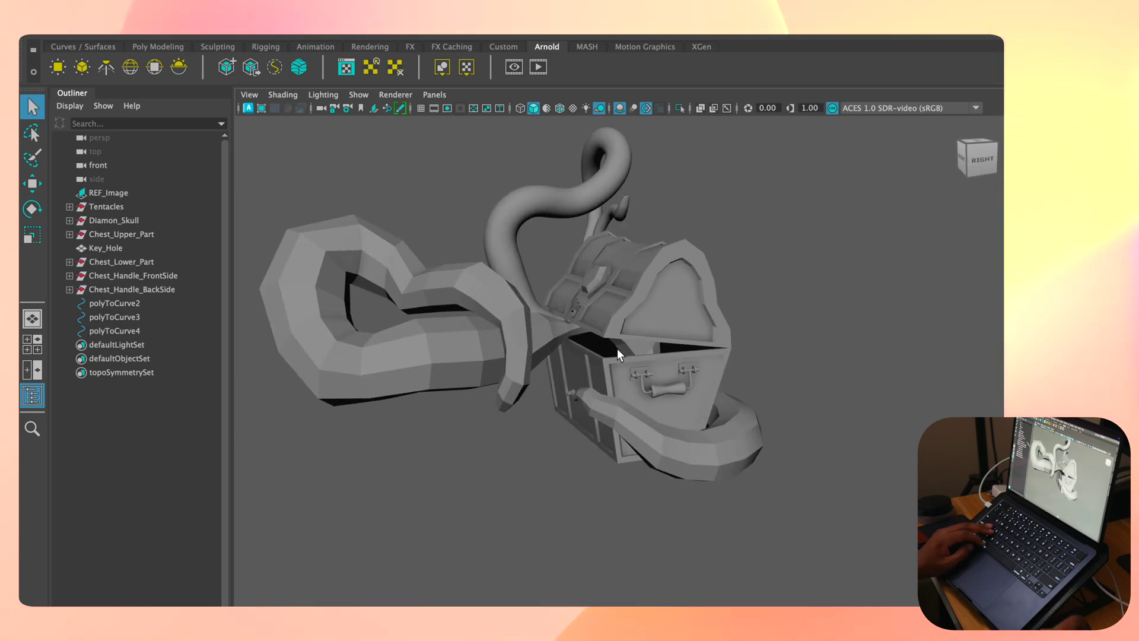
pyautogui.scroll(-3, 364, 324)
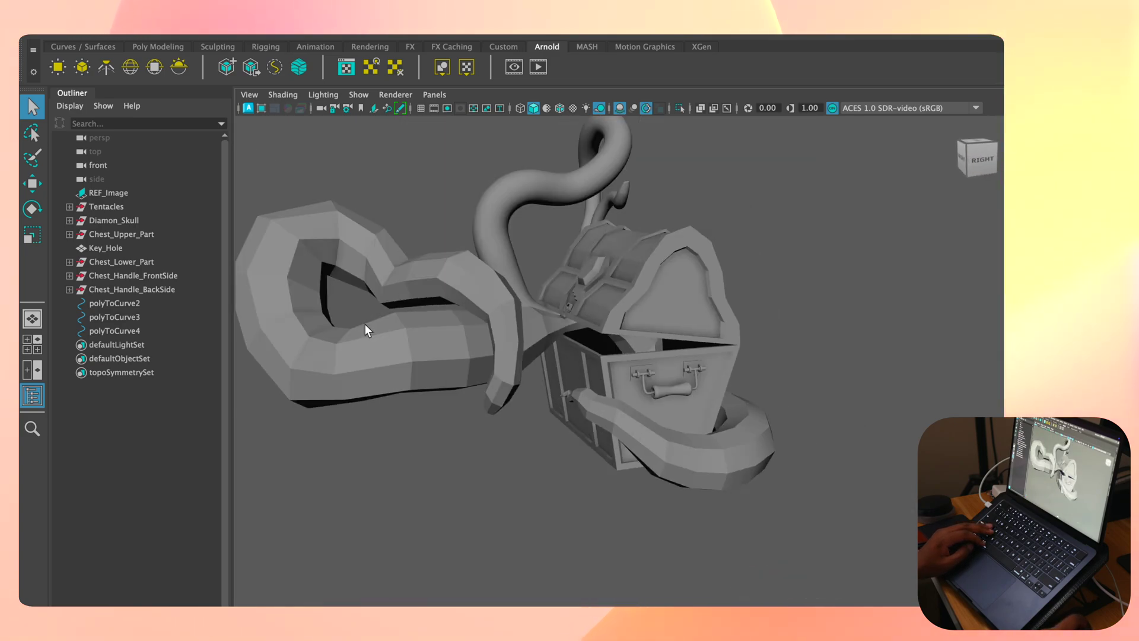
pyautogui.click(73, 92)
pyautogui.scroll(-3, 539, 348)
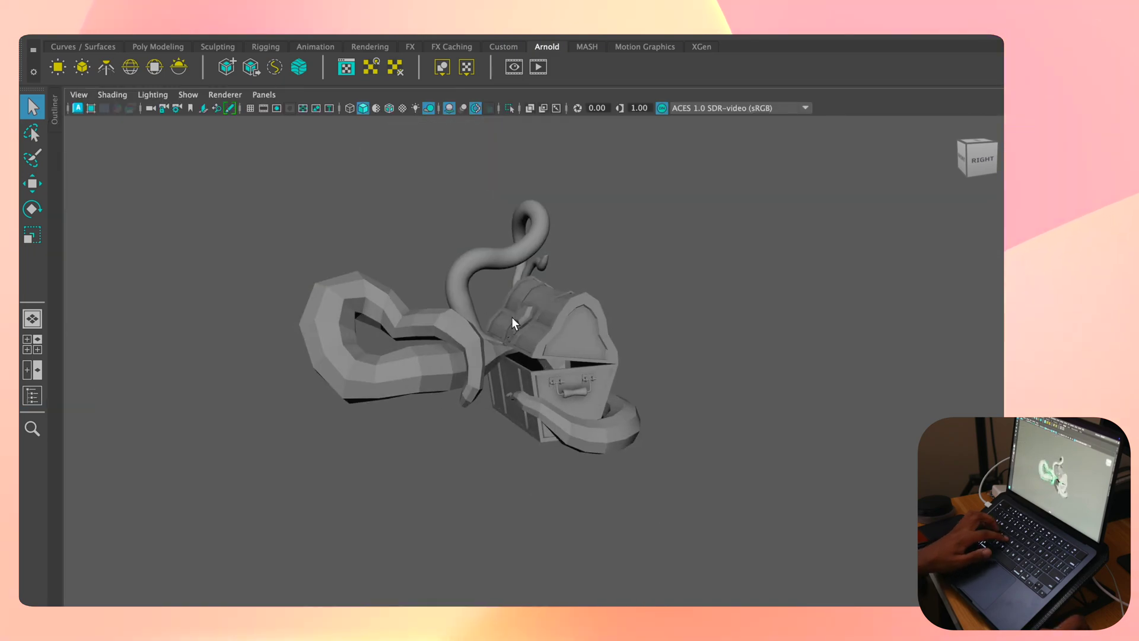
# - Frame the left tentacle, then the chest, then select the hexagon lock and zoom onto the handle
pyautogui.click(496, 400)
pyautogui.press('f')
pyautogui.keyDown('alt'); pyautogui.moveTo(304, 458); pyautogui.dragTo(390, 471); pyautogui.keyUp('alt')
pyautogui.click(579, 275)
pyautogui.press('f')
pyautogui.keyDown('alt'); pyautogui.moveTo(578, 276); pyautogui.dragTo(617, 489); pyautogui.keyUp('alt')
pyautogui.click(521, 321)
pyautogui.scroll(3, 618, 489)
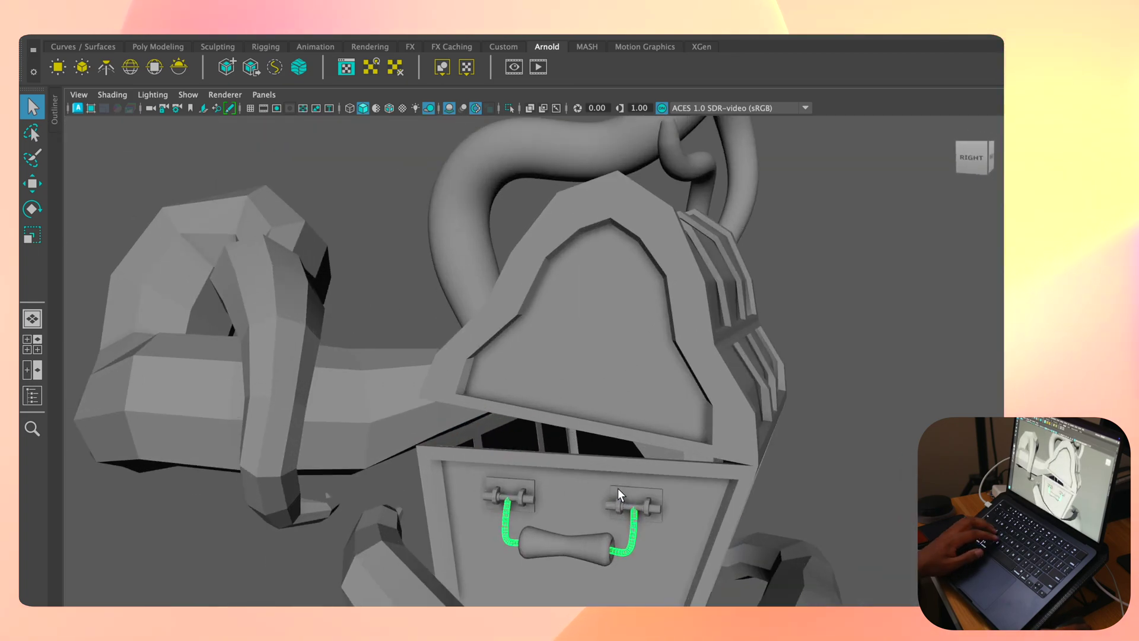
# - Zoom out from the handle close-up, deselect it, and orbit to the chest's back top
pyautogui.scroll(10, 617, 489)
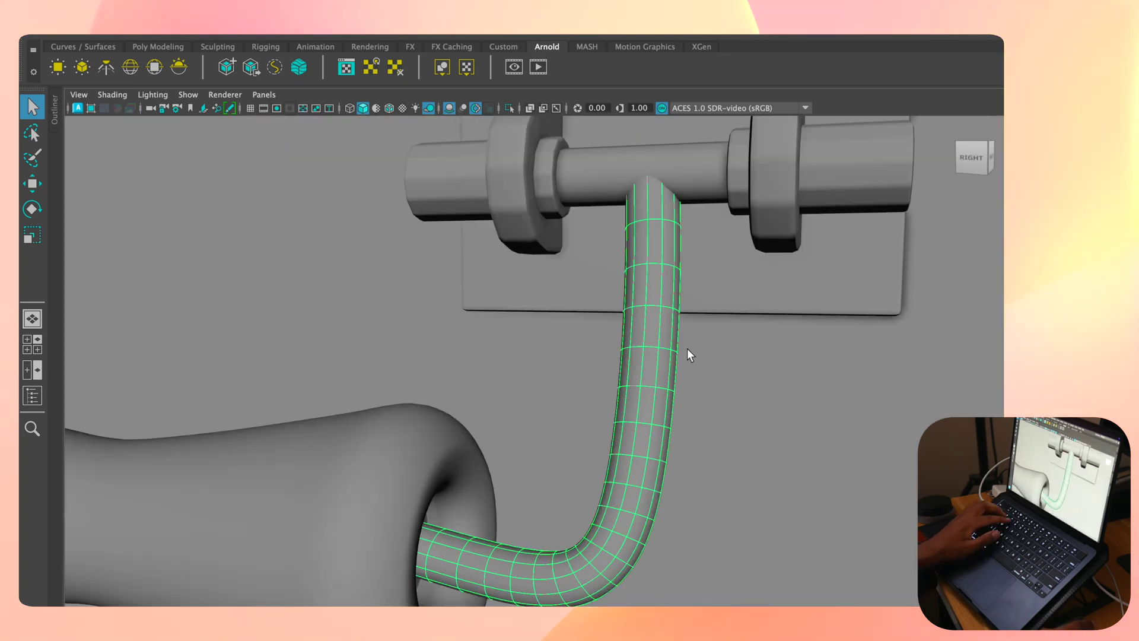
pyautogui.moveTo(664, 401); pyautogui.dragTo(662, 384, button='middle')
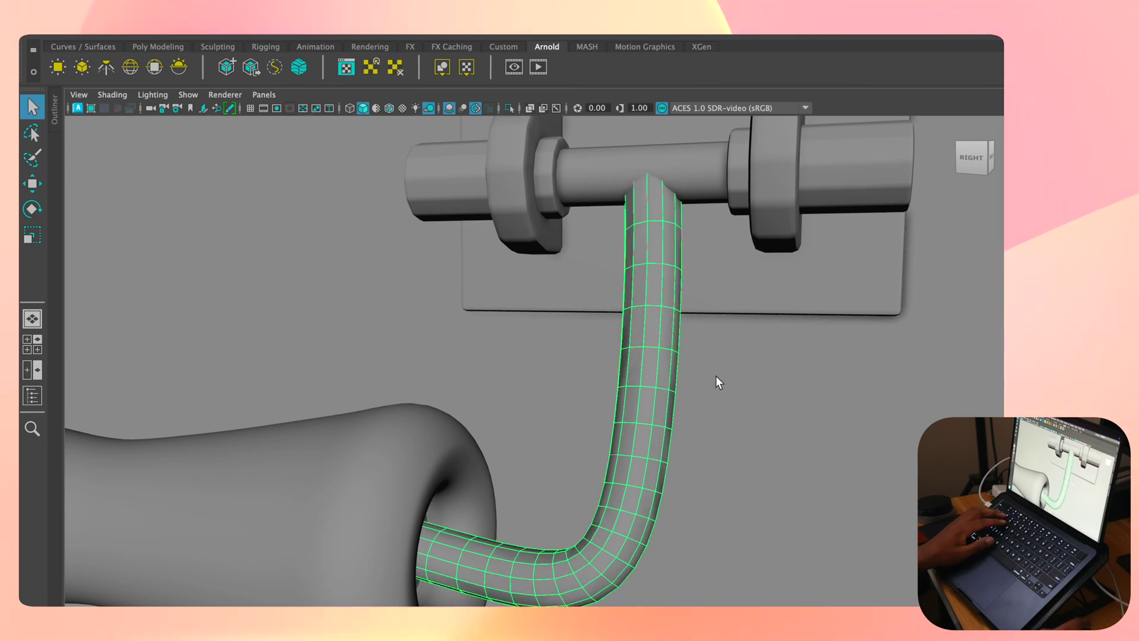
pyautogui.scroll(-15, 715, 374)
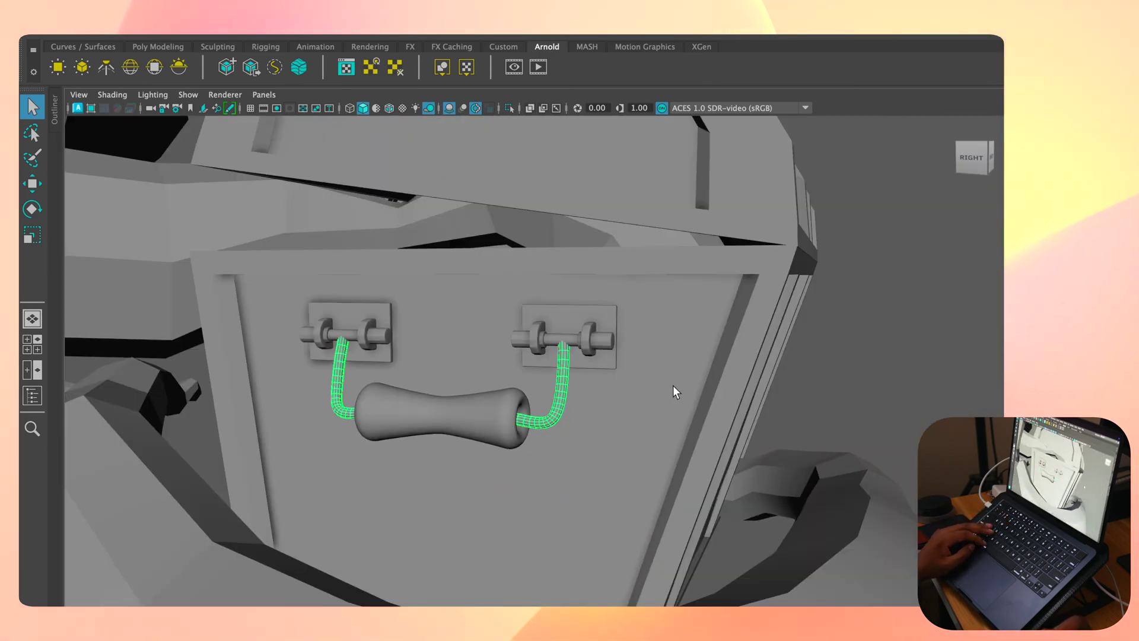
pyautogui.scroll(-5, 673, 386)
pyautogui.click(819, 358)
pyautogui.keyDown('alt'); pyautogui.moveTo(819, 358); pyautogui.dragTo(566, 396); pyautogui.keyUp('alt')
pyautogui.scroll(-6, 599, 387)
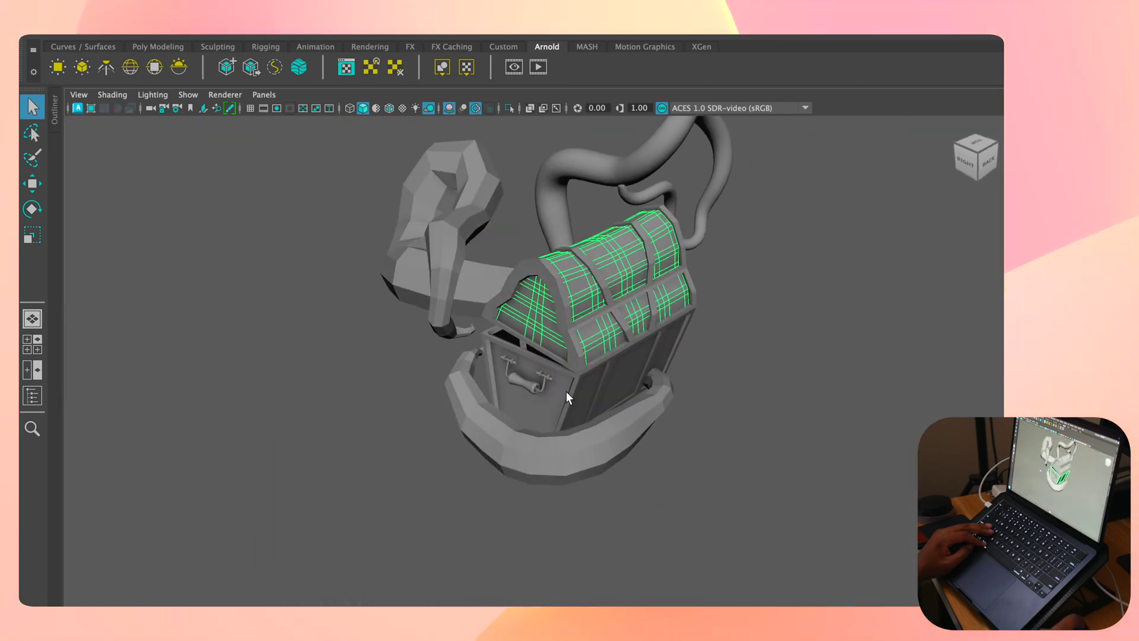
# - Select the chest body, lid, then the coiled tentacle tail, framing and orbiting closely around it
pyautogui.click(568, 399)
pyautogui.keyDown('alt'); pyautogui.moveTo(326, 398); pyautogui.dragTo(504, 323); pyautogui.keyUp('alt')
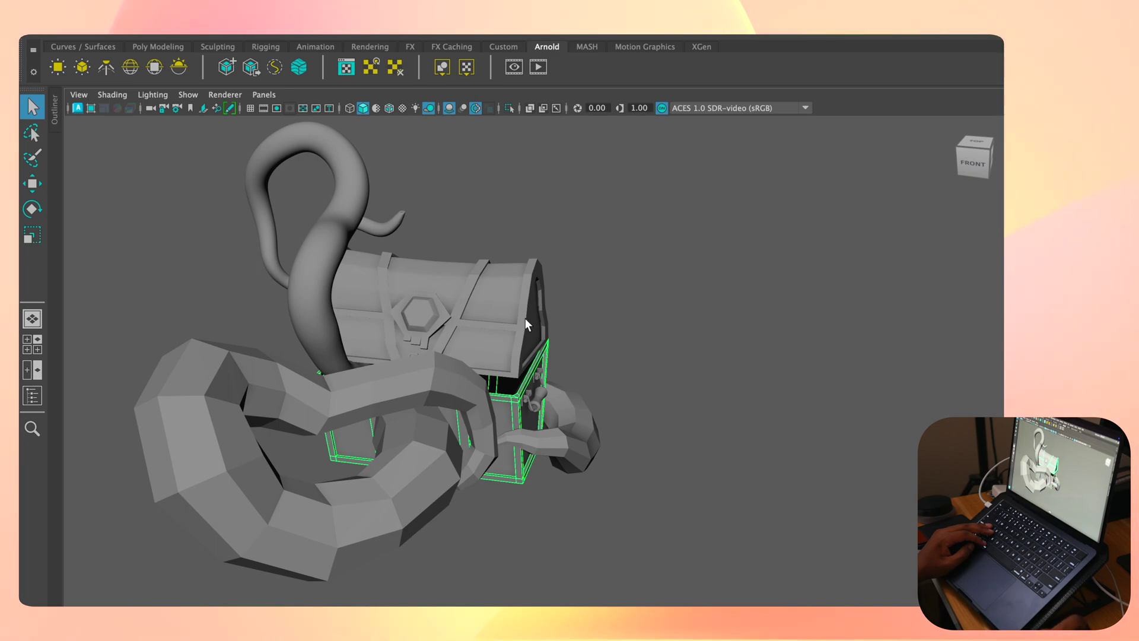
pyautogui.click(526, 324)
pyautogui.click(328, 288)
pyautogui.press('f')
pyautogui.keyDown('alt'); pyautogui.moveTo(541, 375); pyautogui.dragTo(645, 332); pyautogui.keyUp('alt')
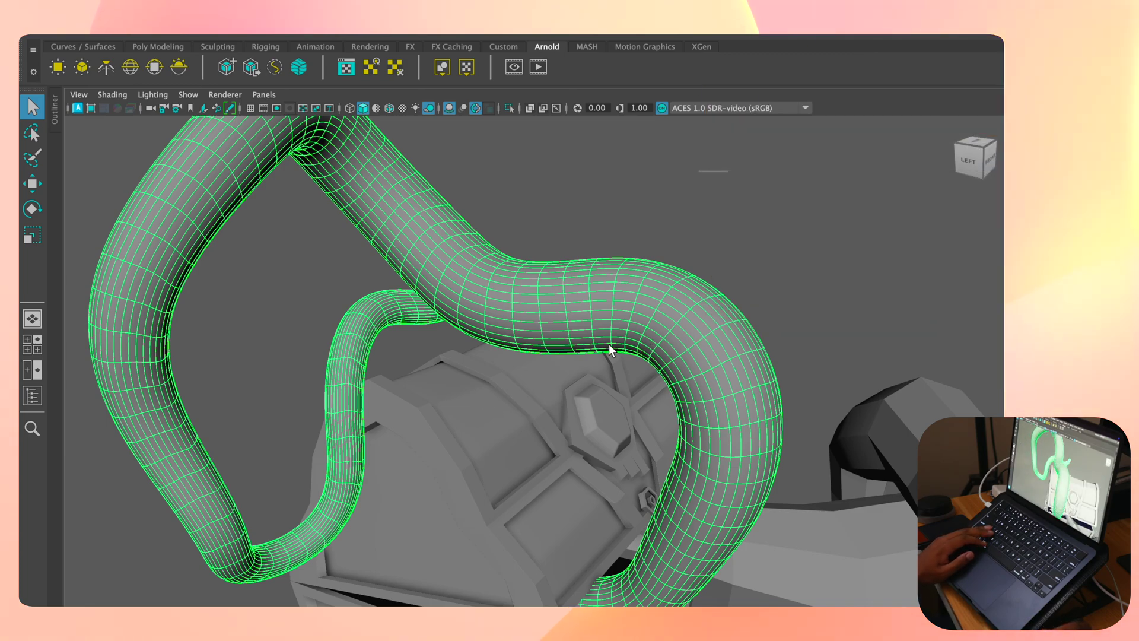
pyautogui.keyDown('alt'); pyautogui.moveTo(731, 318); pyautogui.dragTo(452, 394); pyautogui.keyUp('alt')
# - Pan the model upward and orbit to a right-side view of the chest
pyautogui.keyDown('alt'); pyautogui.moveTo(427, 386); pyautogui.dragTo(456, 337, button='middle'); pyautogui.keyUp('alt')
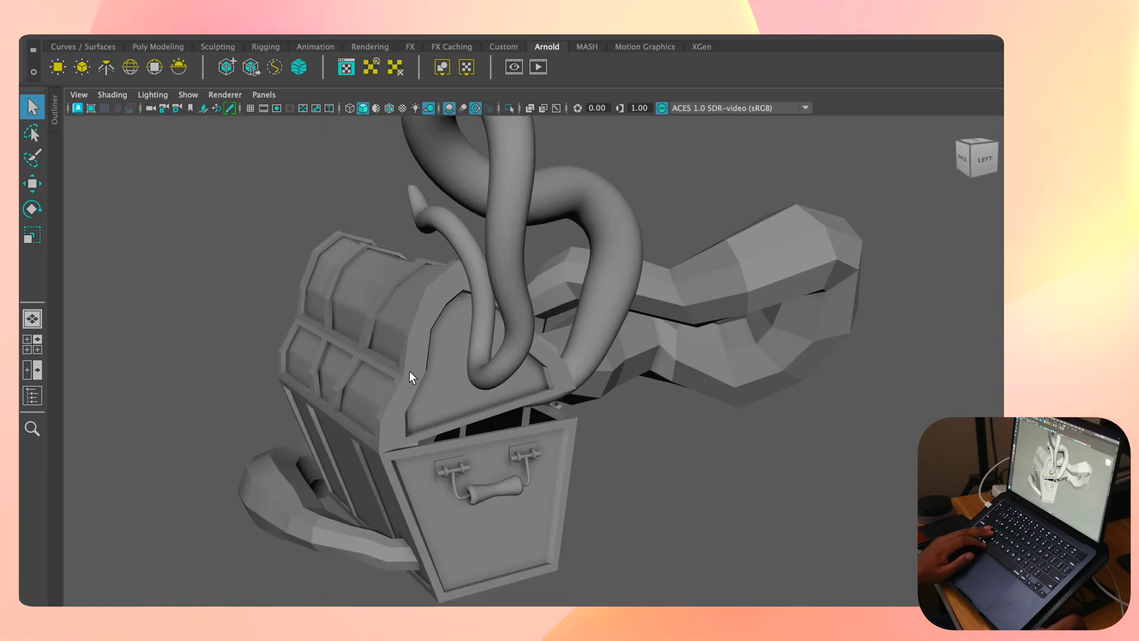
pyautogui.keyDown('alt'); pyautogui.moveTo(296, 387); pyautogui.dragTo(423, 401); pyautogui.keyUp('alt')
pyautogui.scroll(3, 642, 315)
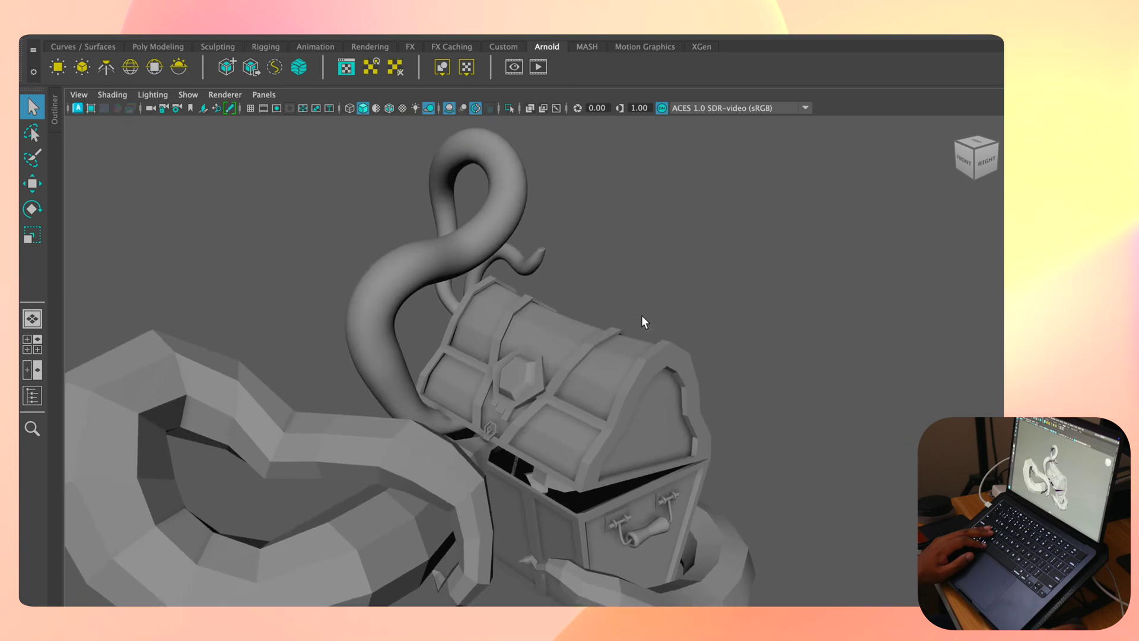
pyautogui.scroll(-5, 572, 400)
pyautogui.scroll(1, 584, 337)
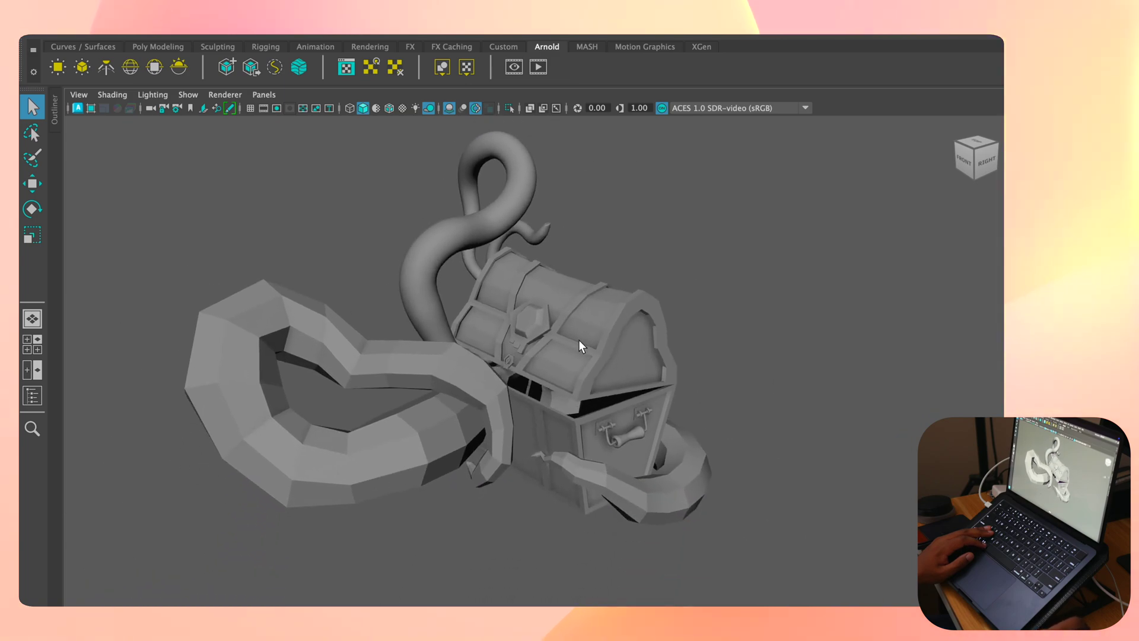
# - Toggle the channel and layer panel on and off, then cycle the viewport background to black
pyautogui.hotkey('ctrl', 'a')
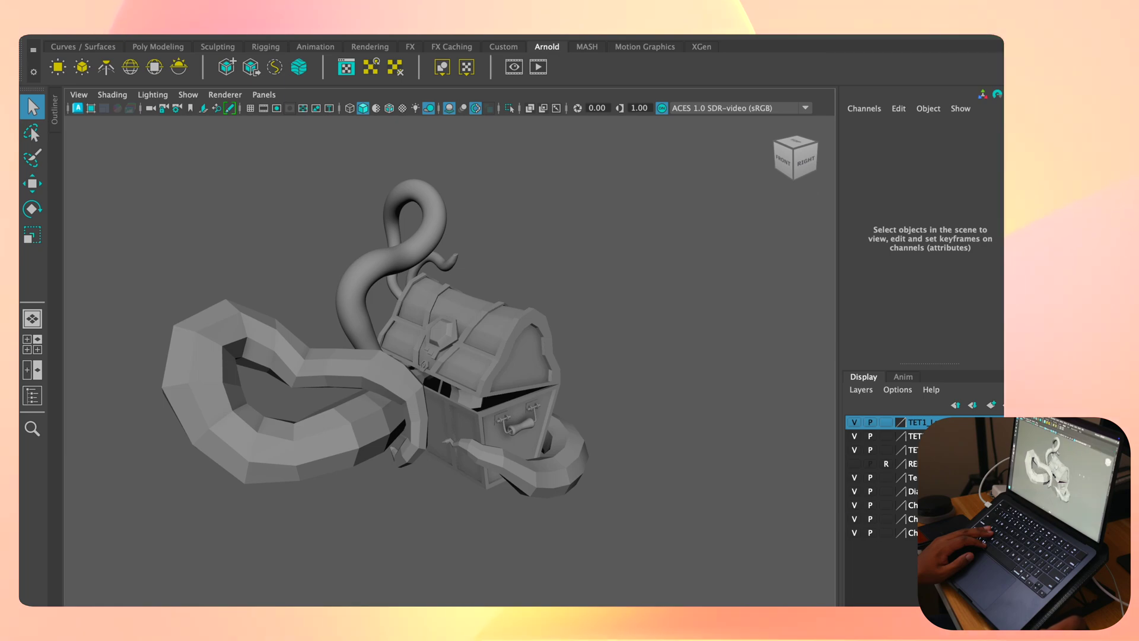
pyautogui.hotkey('ctrl', 'a')
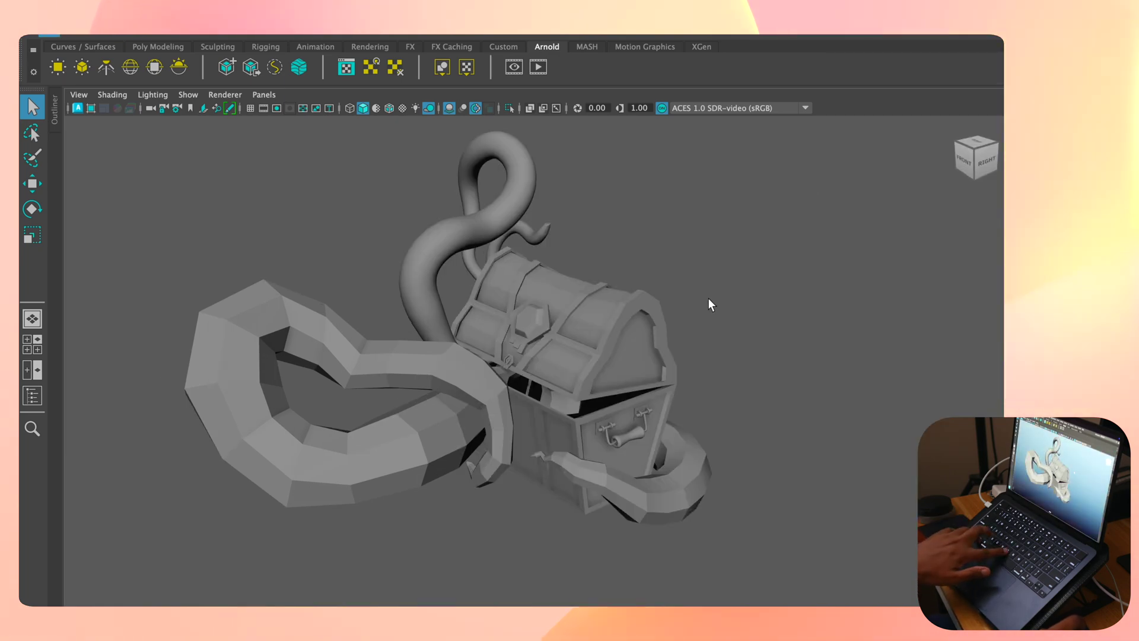
pyautogui.hotkey('alt', 'b')
pyautogui.hotkey('alt', 'b')
pyautogui.hotkey('alt', 'b')
pyautogui.hotkey('alt', 'b')
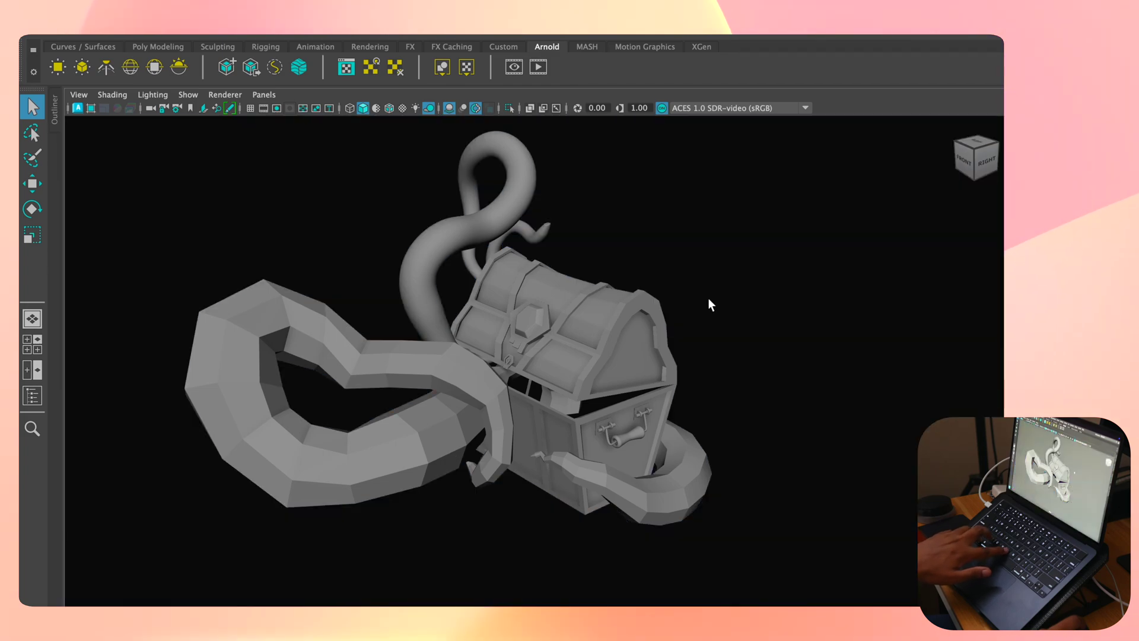
pyautogui.hotkey('alt', 'b')
pyautogui.hotkey('alt', 'b')
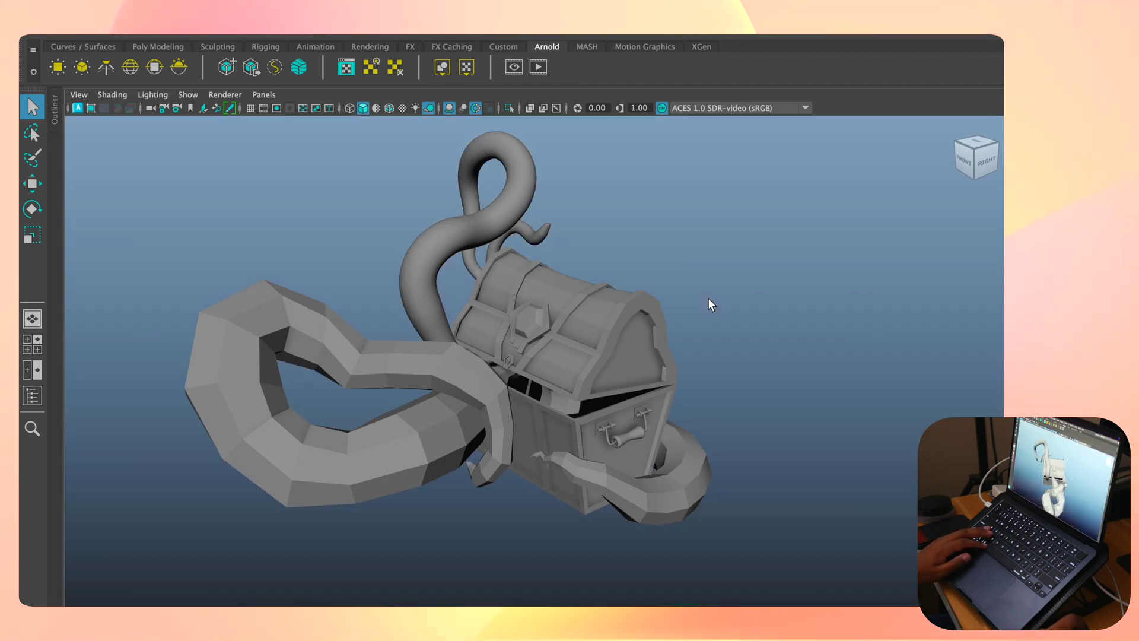
# - Orbit to a front-left view, then switch to four views and maximise the perspective pane
pyautogui.keyDown('alt'); pyautogui.moveTo(716, 294); pyautogui.dragTo(534, 448); pyautogui.keyUp('alt')
pyautogui.moveTo(453, 464)
pyautogui.keyDown('alt'); pyautogui.mouseDown()
pyautogui.moveTo(521, 462)
pyautogui.moveTo(439, 458)
pyautogui.mouseUp(); pyautogui.keyUp('alt')
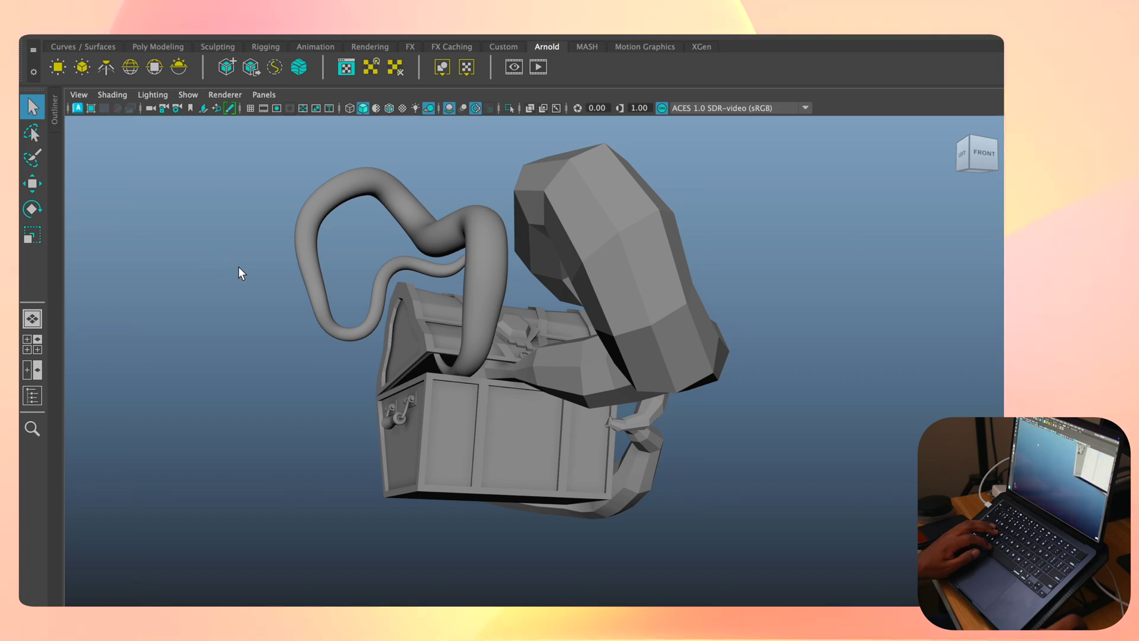
pyautogui.press('space')
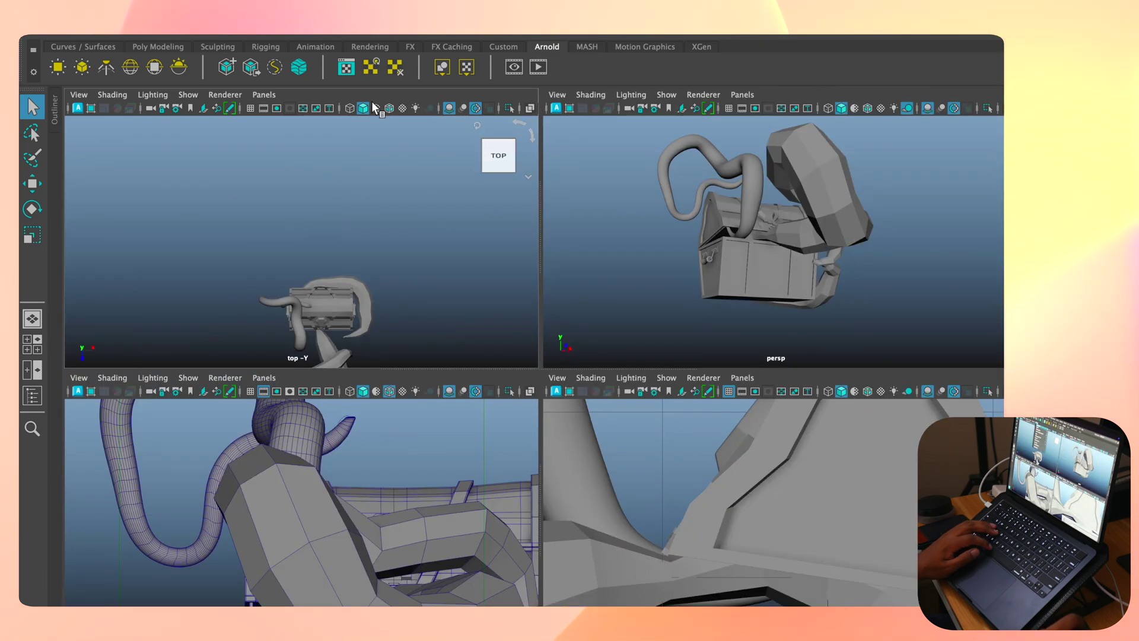
pyautogui.click(268, 94)
pyautogui.moveTo(300, 110)
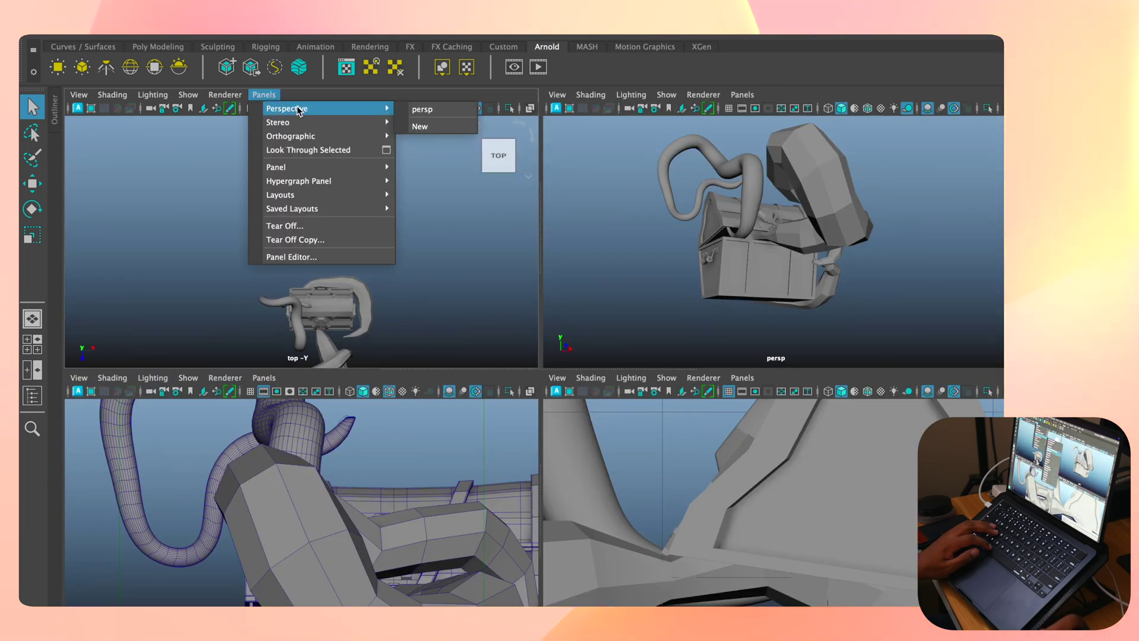
pyautogui.click(693, 223)
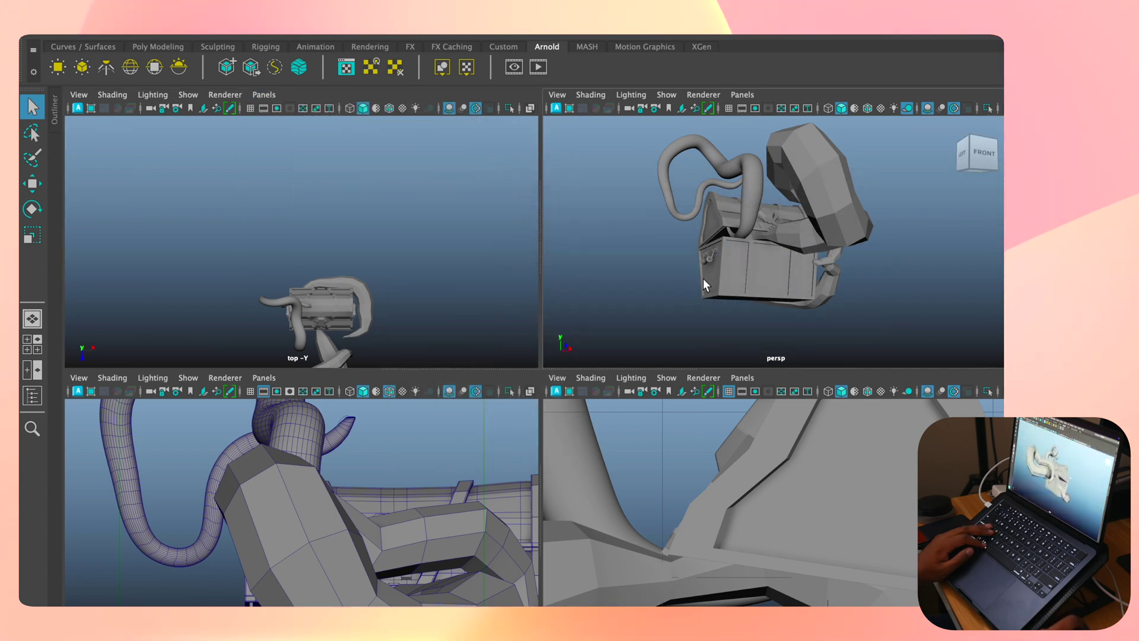
pyautogui.press('space')
# - Orbit around the chest, clear the selection, and frame the small tentacle
pyautogui.keyDown('alt'); pyautogui.moveTo(727, 327); pyautogui.dragTo(434, 411); pyautogui.keyUp('alt')
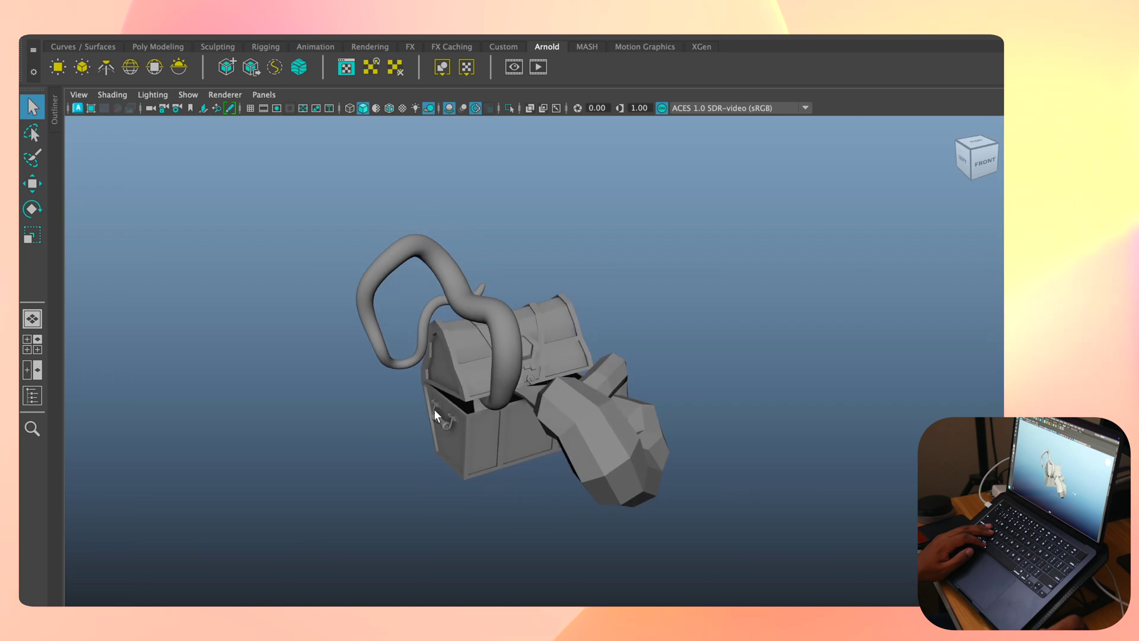
pyautogui.moveTo(704, 497); pyautogui.dragTo(706, 495)
pyautogui.click(669, 403)
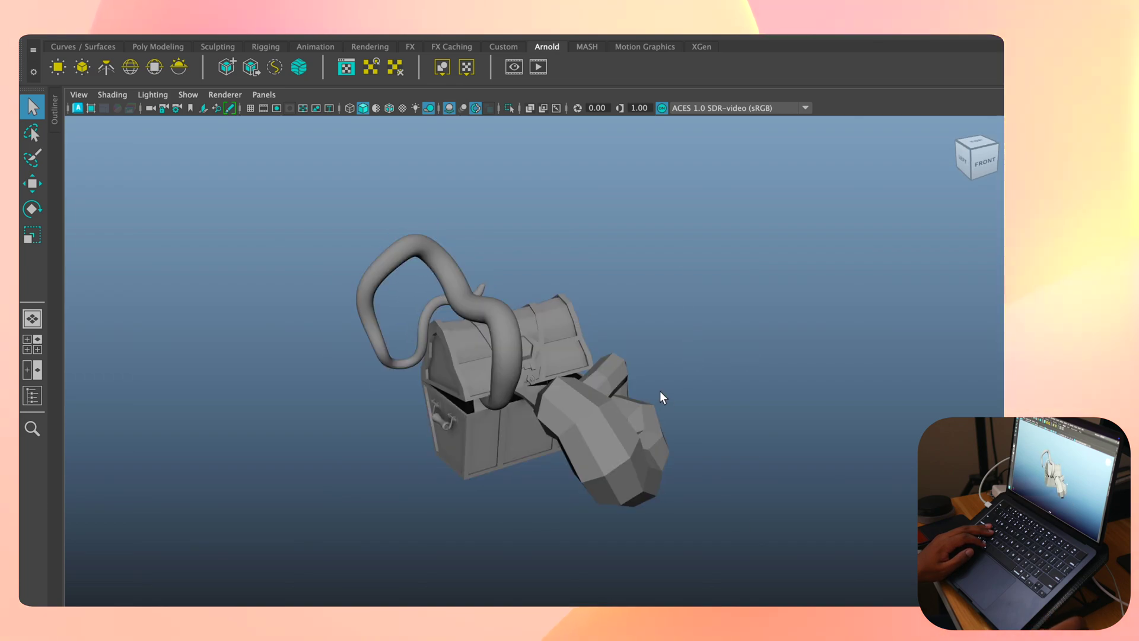
pyautogui.moveTo(598, 293)
pyautogui.keyDown('alt'); pyautogui.mouseDown()
pyautogui.moveTo(551, 291)
pyautogui.moveTo(581, 293)
pyautogui.mouseUp(); pyautogui.keyUp('alt')
pyautogui.click(580, 293)
pyautogui.press('f')
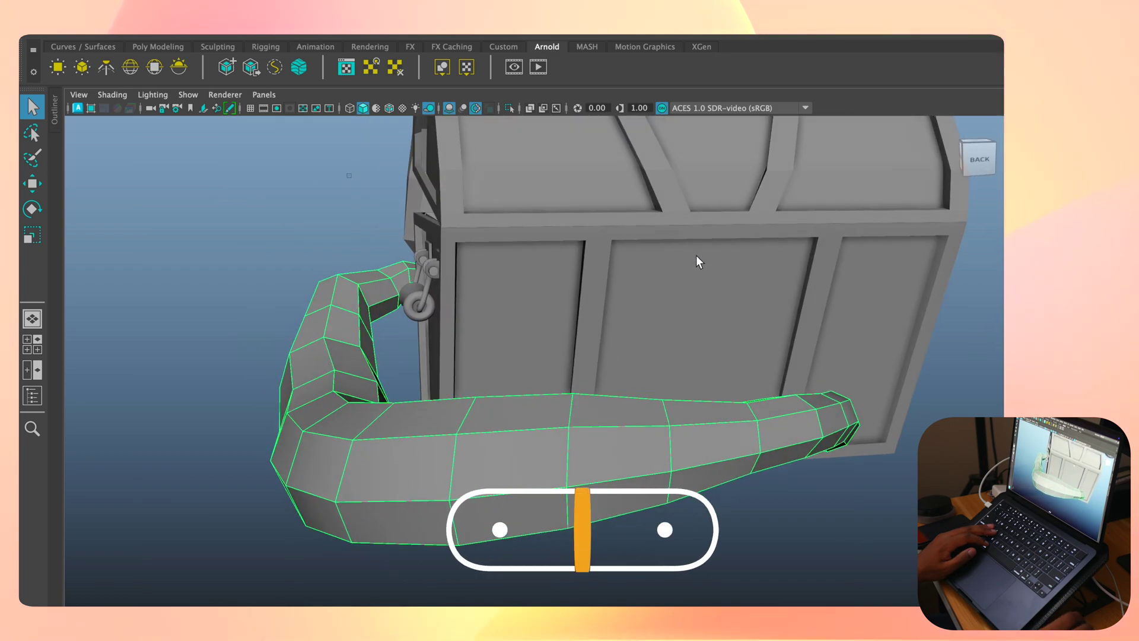
# - Orbit the camera to view the chest from higher and round to the front-left
pyautogui.keyDown('alt'); pyautogui.moveTo(697, 261); pyautogui.dragTo(696, 261); pyautogui.keyUp('alt')
pyautogui.keyDown('alt'); pyautogui.moveTo(794, 256); pyautogui.dragTo(601, 427); pyautogui.keyUp('alt')
pyautogui.keyDown('alt'); pyautogui.moveTo(570, 411); pyautogui.dragTo(404, 83); pyautogui.keyUp('alt')
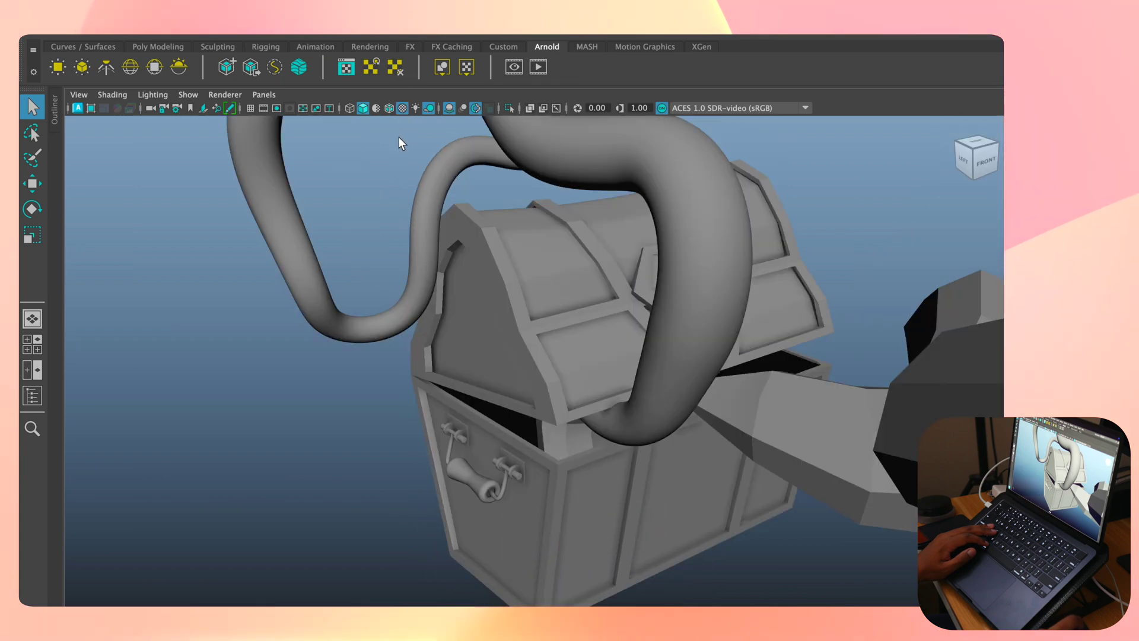
pyautogui.click(463, 108)
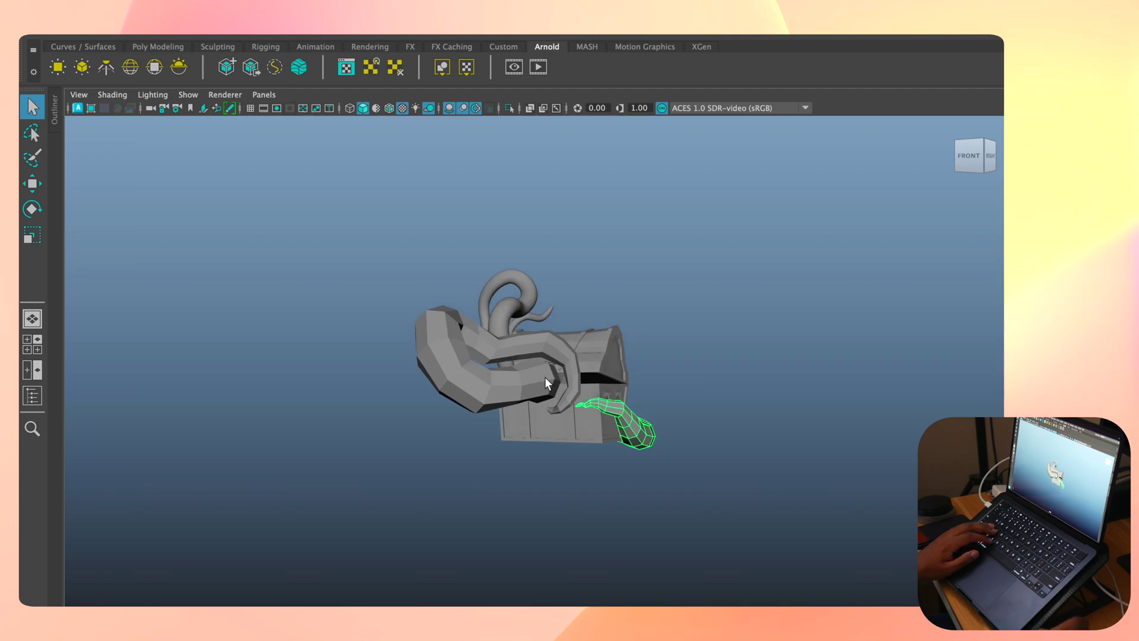
# - Frame the large tentacle, orbit both sides, then settle on an angled front view for rendering
pyautogui.click(541, 377)
pyautogui.press('f')
pyautogui.keyDown('alt'); pyautogui.moveTo(604, 401); pyautogui.dragTo(312, 419); pyautogui.keyUp('alt')
pyautogui.keyDown('alt'); pyautogui.moveTo(227, 391); pyautogui.dragTo(653, 285); pyautogui.keyUp('alt')
pyautogui.click(693, 416)
pyautogui.keyDown('alt'); pyautogui.moveTo(693, 415); pyautogui.dragTo(505, 450); pyautogui.keyUp('alt')
pyautogui.keyDown('alt'); pyautogui.moveTo(418, 373); pyautogui.dragTo(397, 323); pyautogui.keyUp('alt')
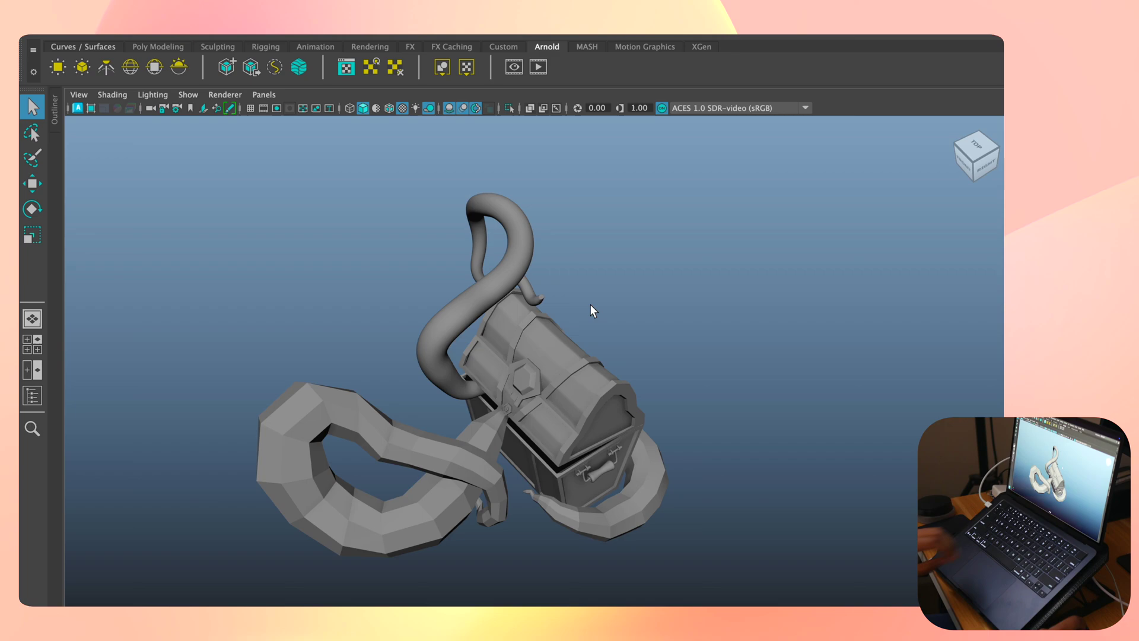
# - Zoom and orbit around the chest close-up, clear the selection, and settle on a front-right view
pyautogui.scroll(-10, 543, 316)
pyautogui.keyDown('alt'); pyautogui.moveTo(542, 323); pyautogui.dragTo(581, 431); pyautogui.keyUp('alt')
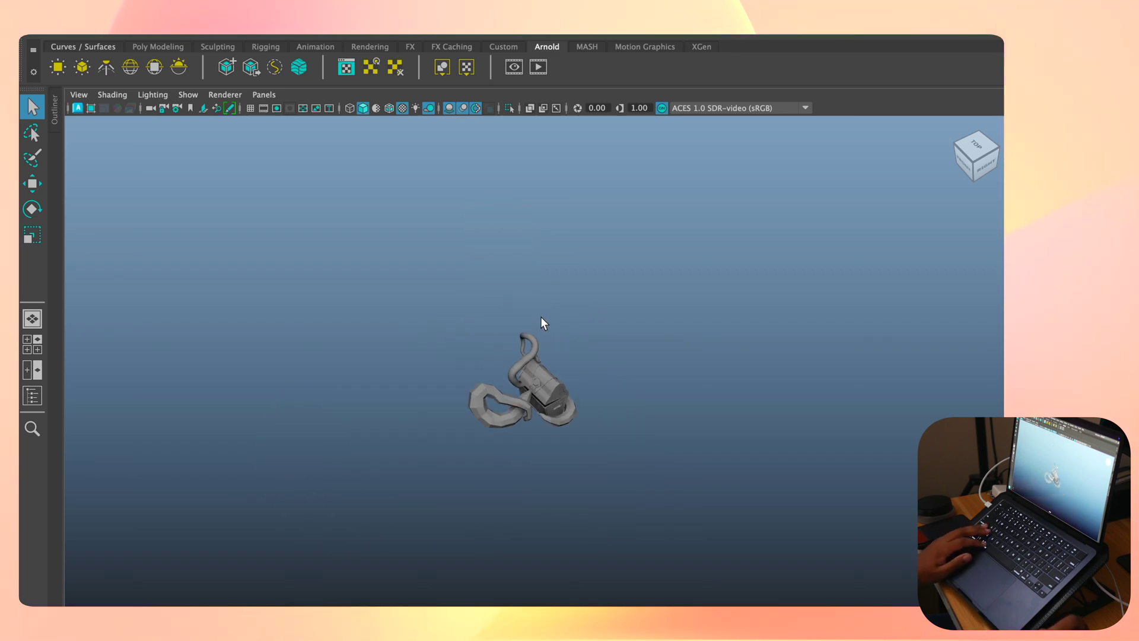
pyautogui.scroll(10, 541, 375)
pyautogui.keyDown('alt'); pyautogui.moveTo(537, 378); pyautogui.dragTo(599, 398); pyautogui.keyUp('alt')
pyautogui.click(341, 508)
pyautogui.keyDown('alt'); pyautogui.moveTo(341, 507); pyautogui.dragTo(310, 509); pyautogui.keyUp('alt')
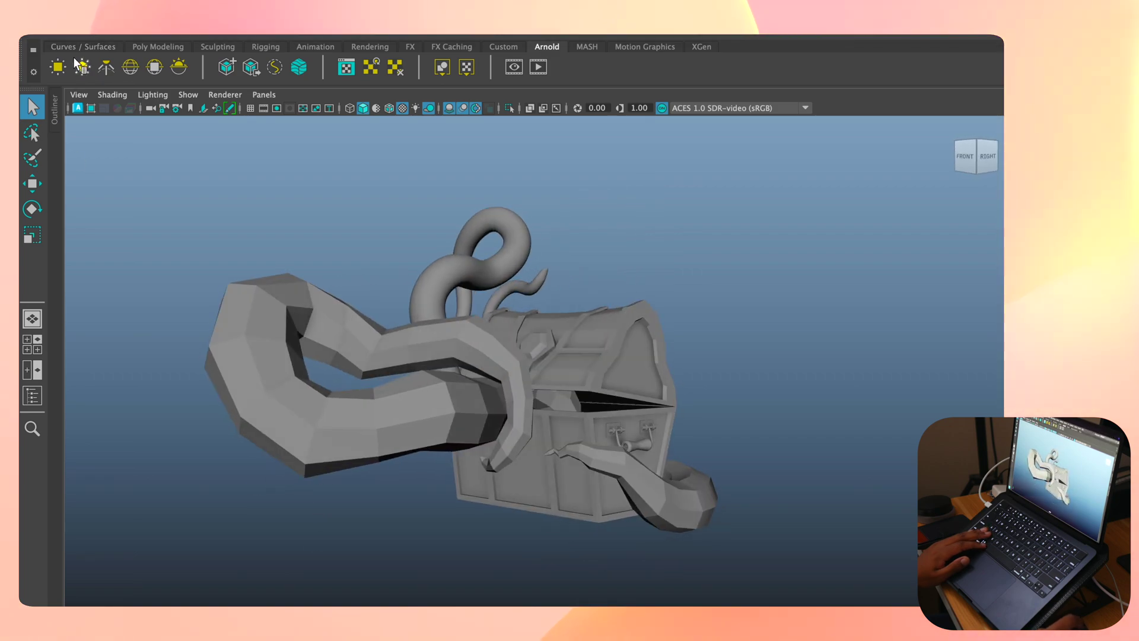
# - Open a saved scene from the scenes folder via File > Open Scene, answering the unsaved-changes prompt
pyautogui.click(60, 35)
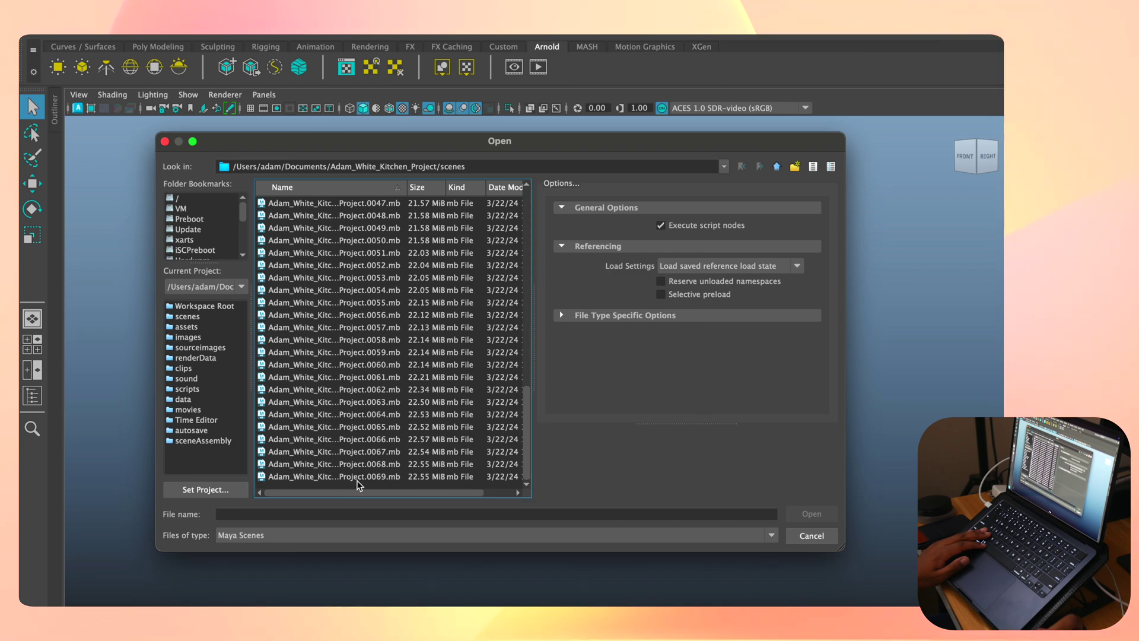
pyautogui.doubleClick(395, 473)
pyautogui.click(522, 348)
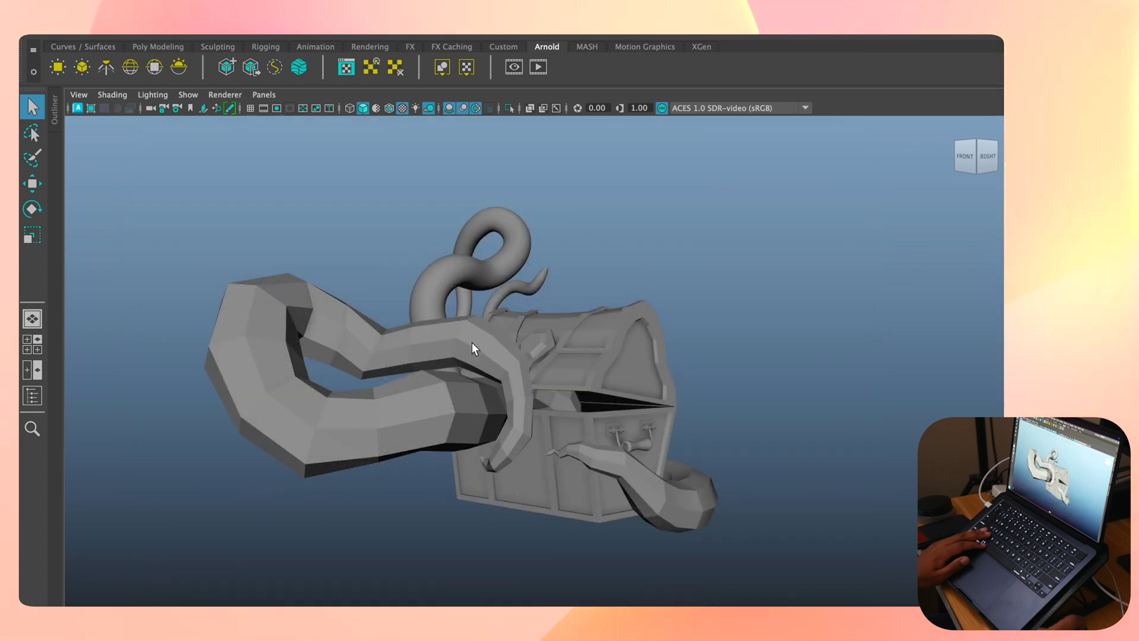